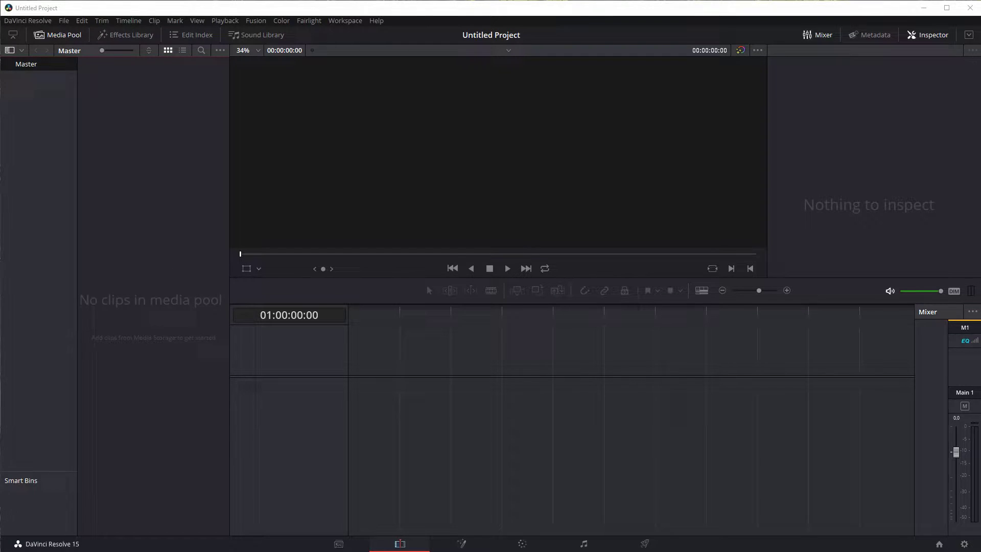
Step: Drag seven JPG photos from the Pictures folder in File Explorer into Resolve's Media Pool
key("super+e")
left_click_drag(760, 230, 462, 76)
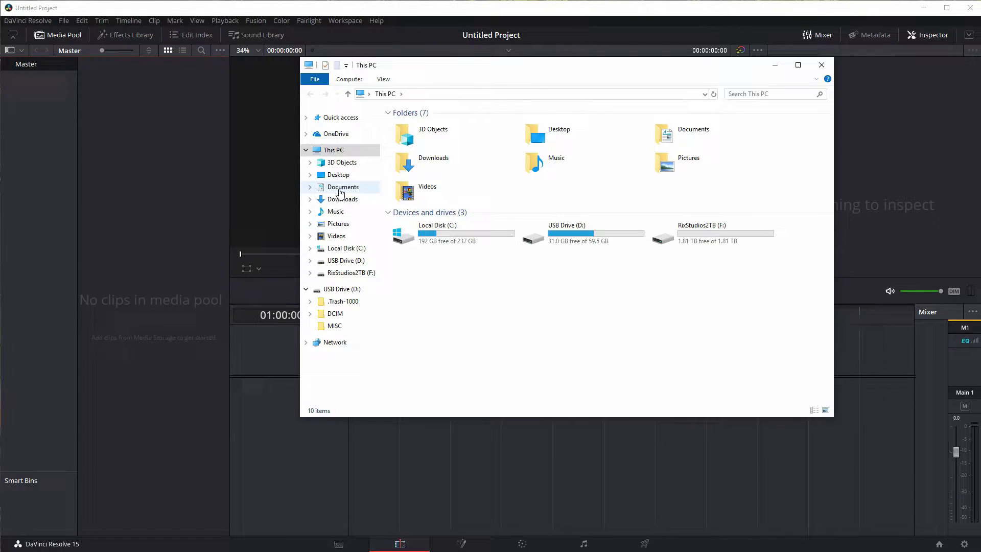
left_click(338, 224)
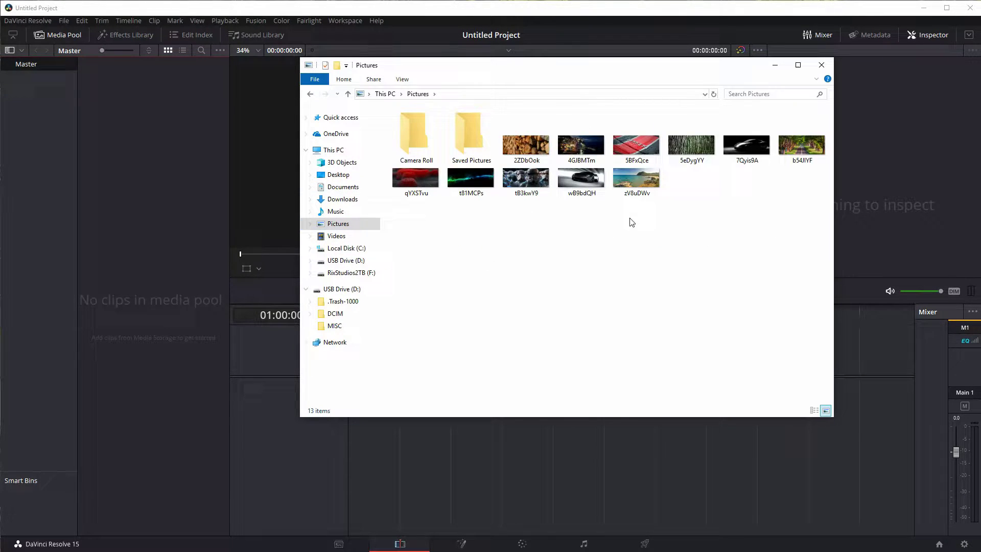
left_click_drag(588, 211, 817, 115)
left_click_drag(705, 146, 137, 169)
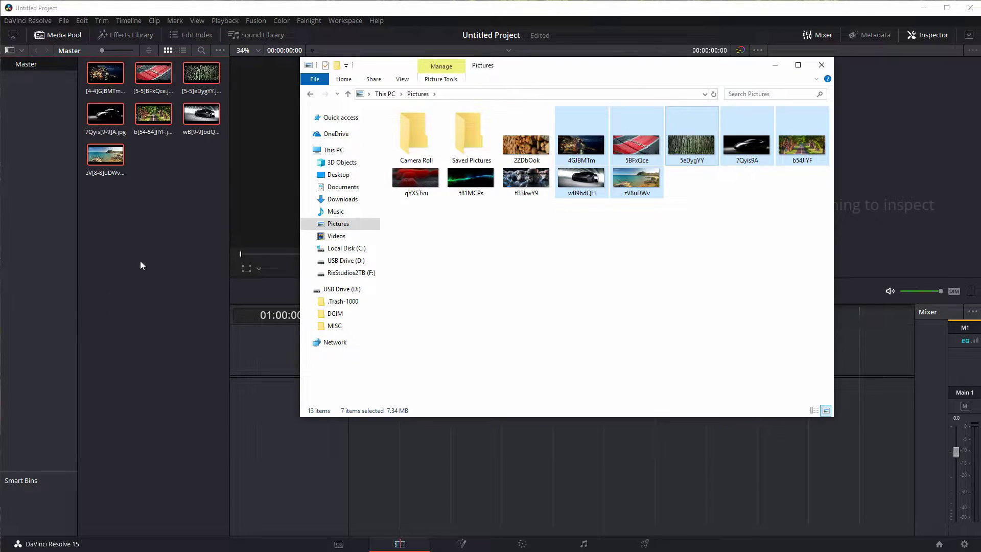
left_click(823, 66)
Step: Enlarge the Media Pool thumbnails and place the first two photos on a new timeline's V1
left_click_drag(104, 50, 112, 50)
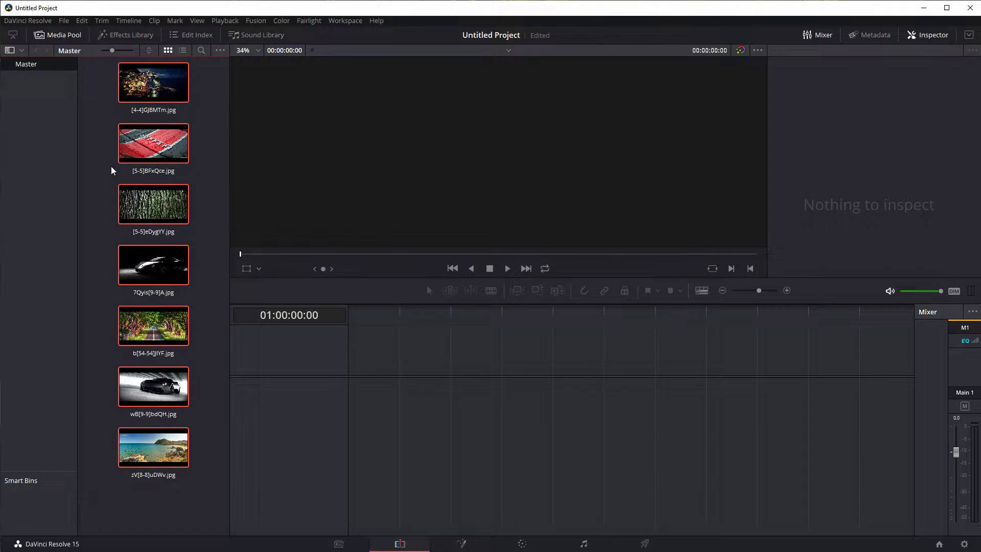
left_click(96, 113)
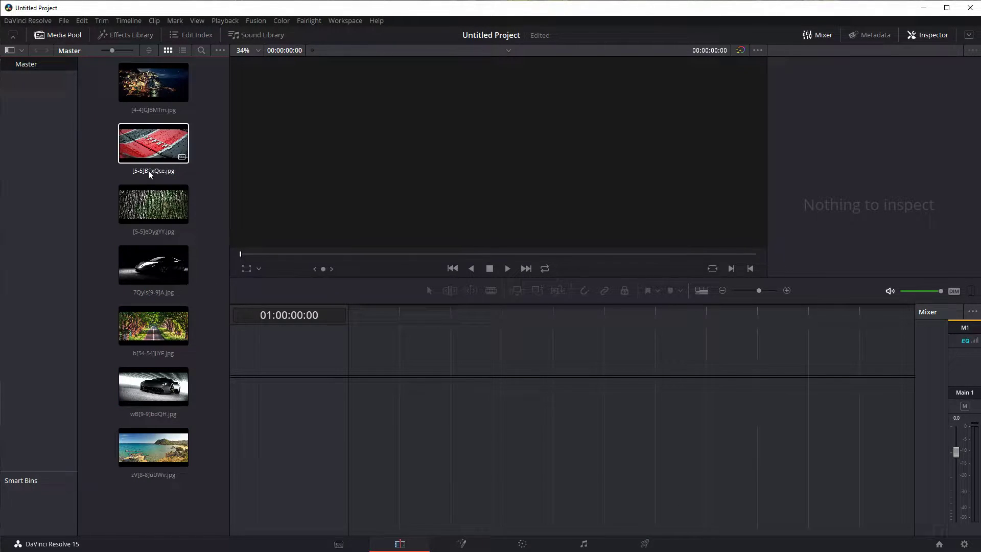
left_click_drag(149, 85, 357, 447)
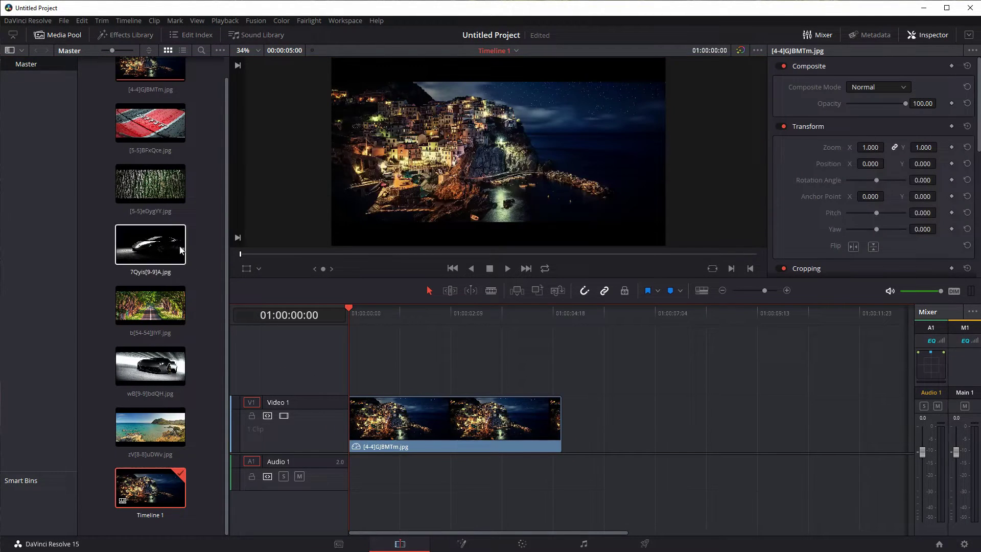
scroll(142, 130, "up", 1)
left_click_drag(142, 134, 571, 434)
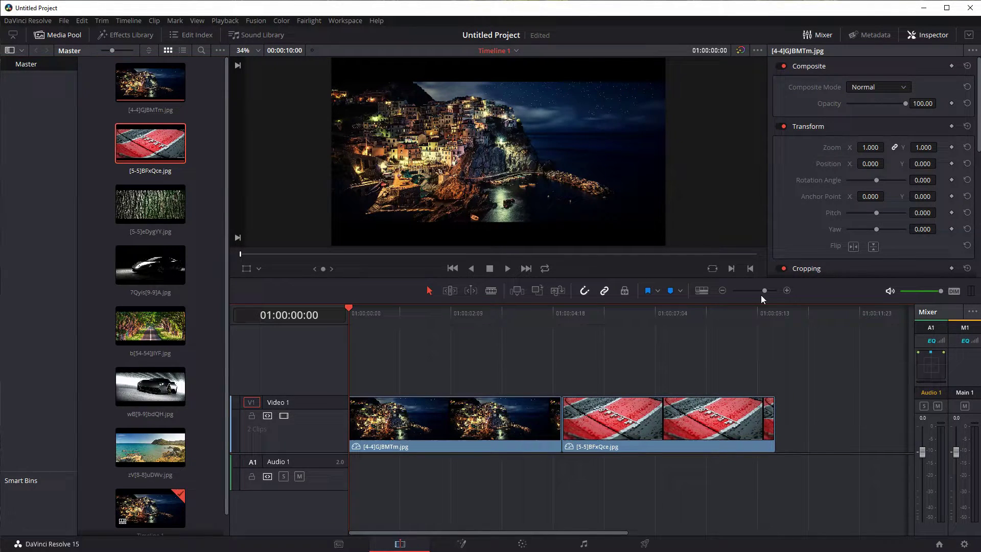
Step: Add the bark, dark car and tree-lined road photos after them, then play the slideshow
left_click(722, 290)
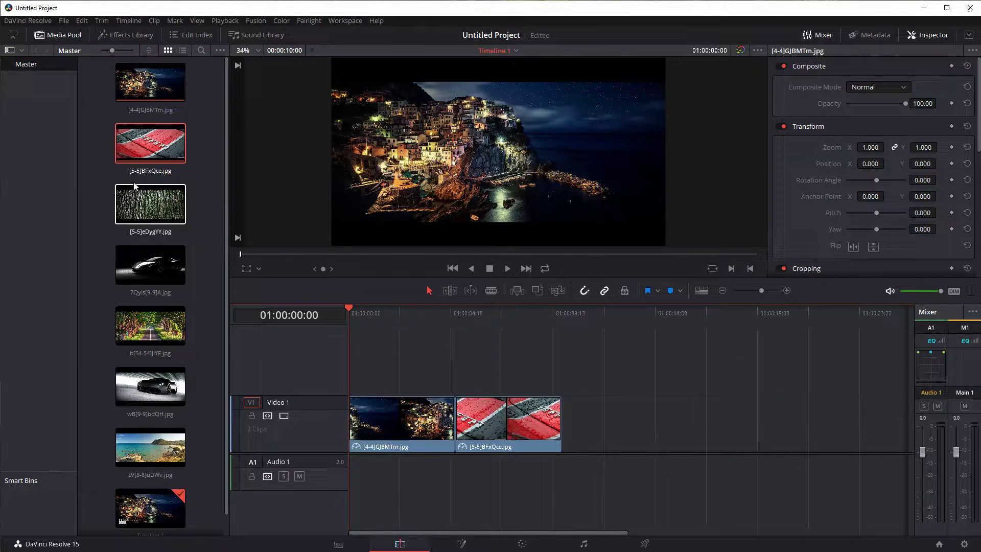
left_click_drag(146, 203, 563, 409)
left_click_drag(137, 251, 673, 445)
left_click_drag(150, 325, 783, 435)
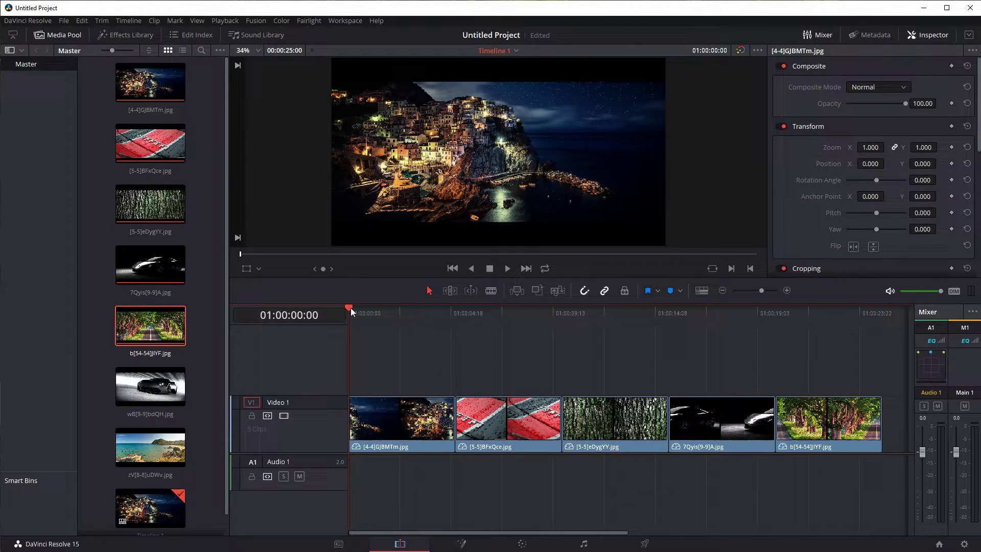
left_click(506, 269)
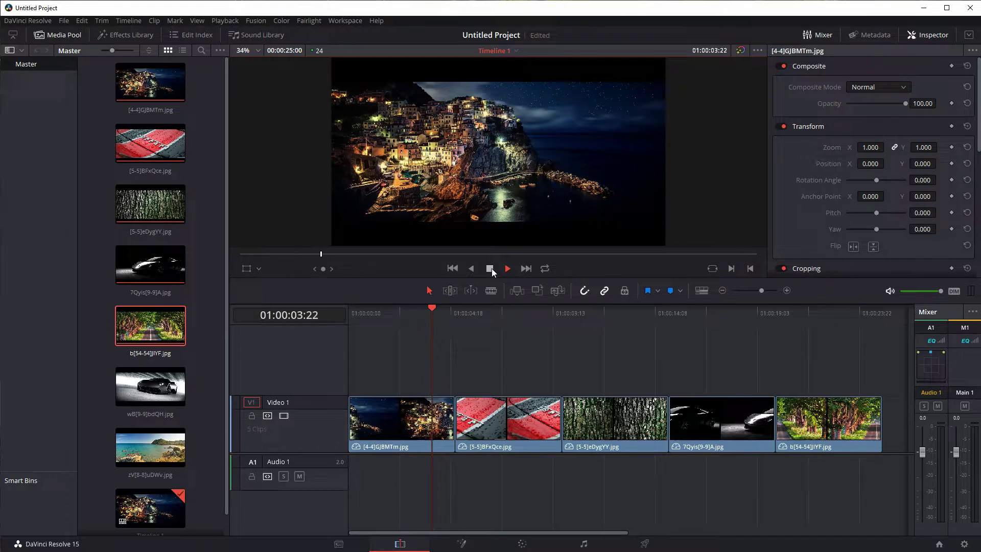
Step: Trim the end of the last clip shorter and slide it left to close the gap
left_click(491, 268)
left_click_drag(457, 305, 517, 313)
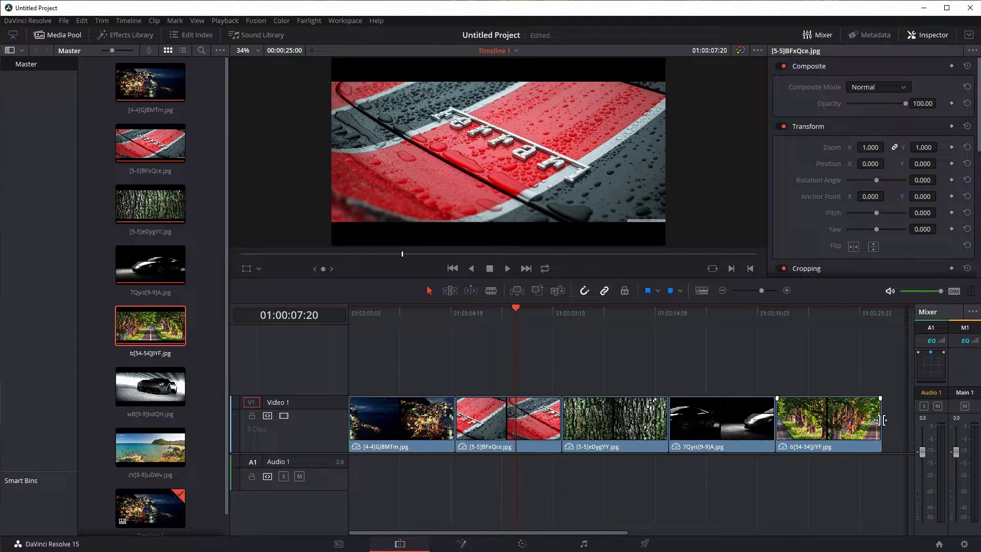
left_click_drag(879, 419, 719, 418)
left_click(769, 416)
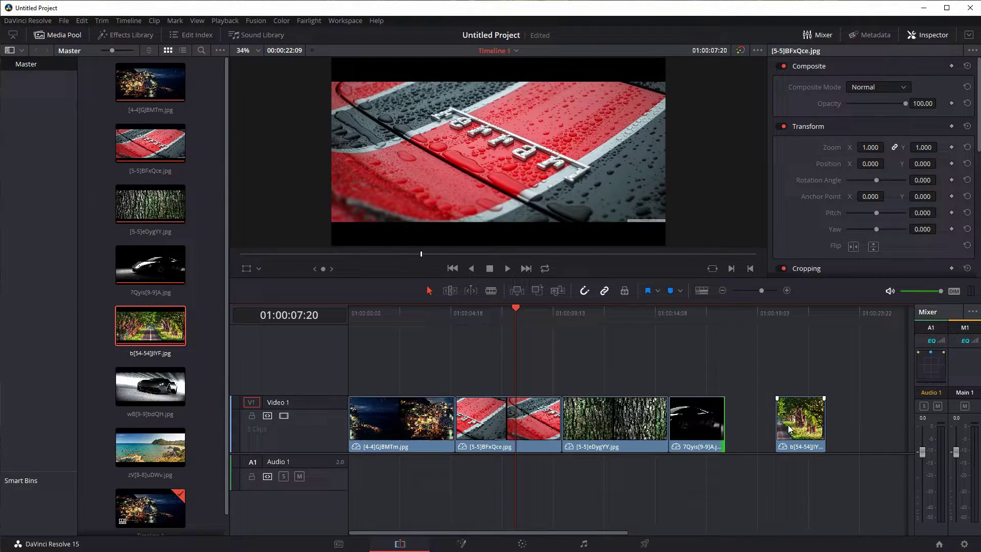
left_click_drag(800, 419, 751, 419)
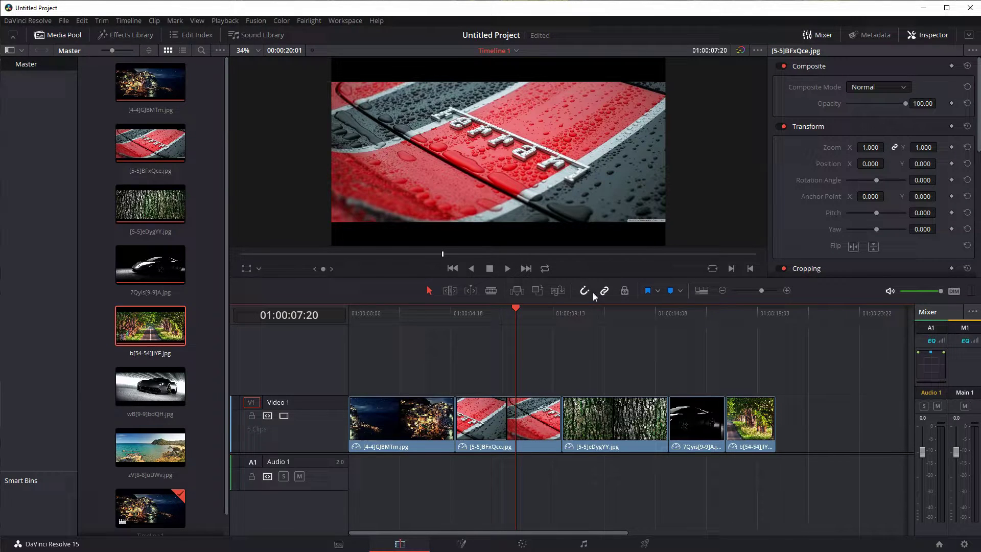
Step: Blade-split the first clip and delete its front part
left_click(489, 291)
left_click(399, 422)
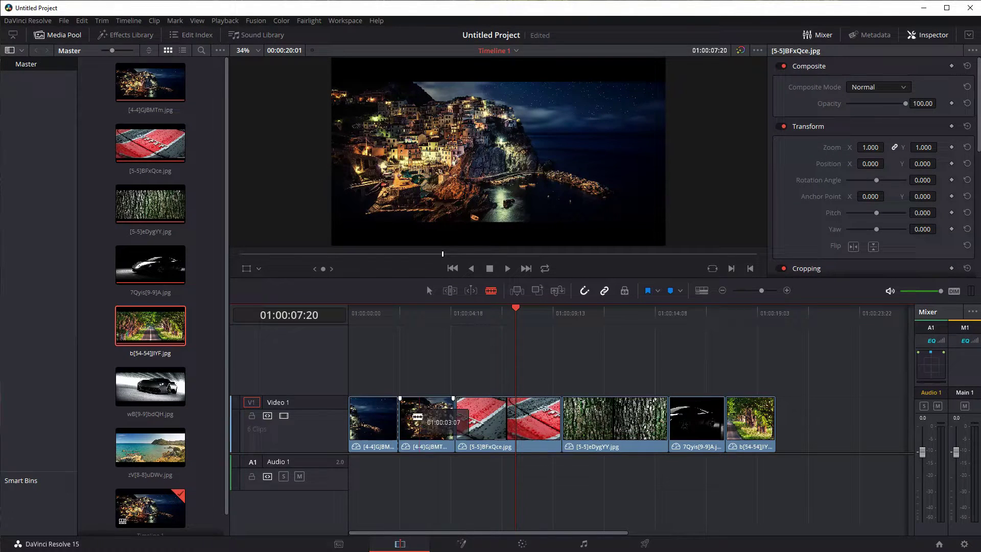
key("a")
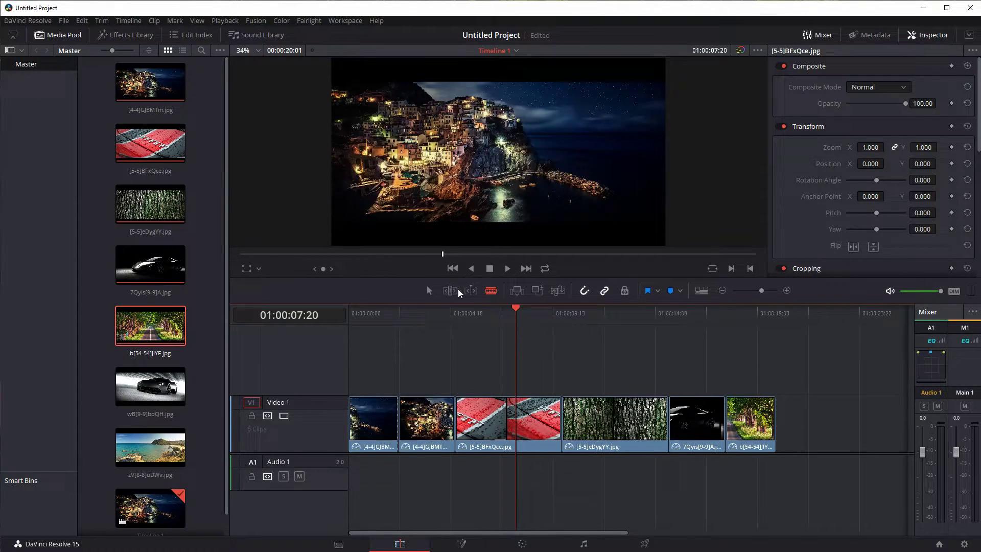
left_click(376, 412)
key("BackSpace")
Step: Move the first, Ferrari and bark clips left, then select all five clips on Video 1
left_click_drag(408, 418, 360, 418)
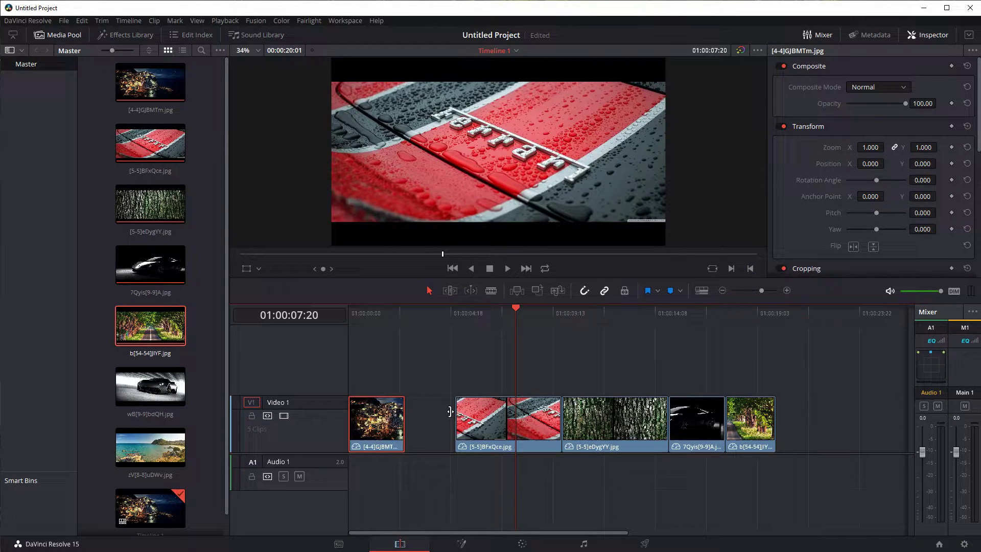
left_click_drag(525, 418, 474, 418)
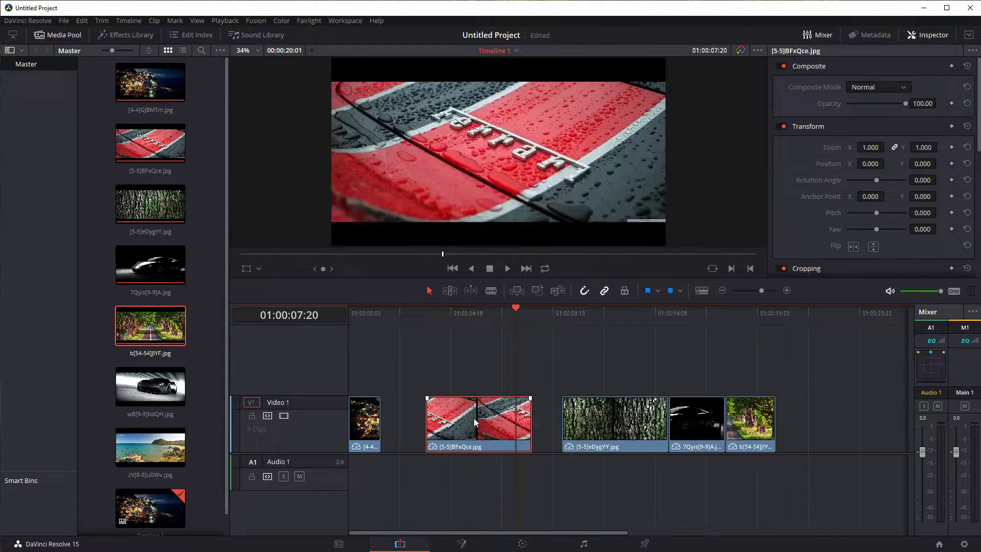
left_click_drag(599, 408, 569, 409)
left_click_drag(814, 354, 360, 477)
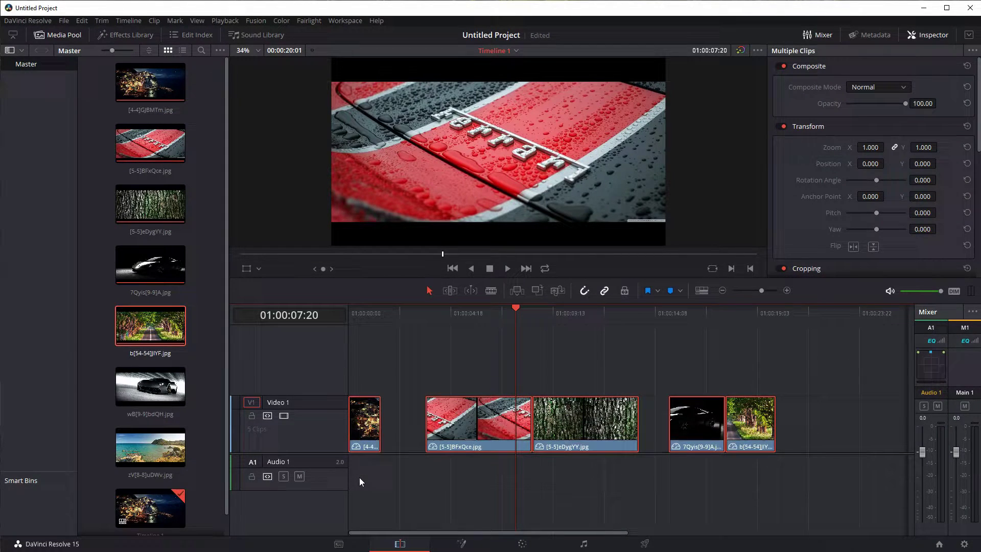
Step: Change the selected clips' duration to 00:00:02:00
right_click(460, 411)
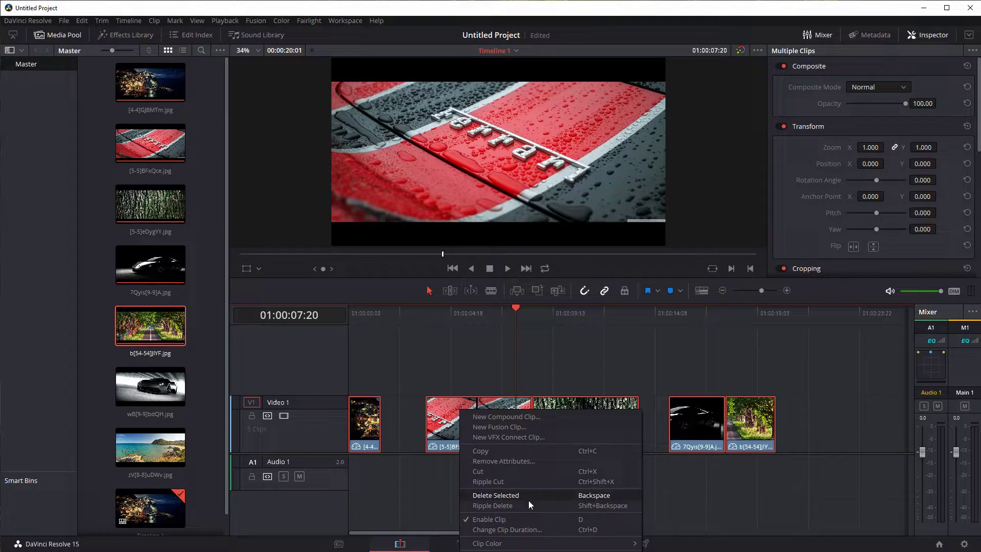
left_click(499, 531)
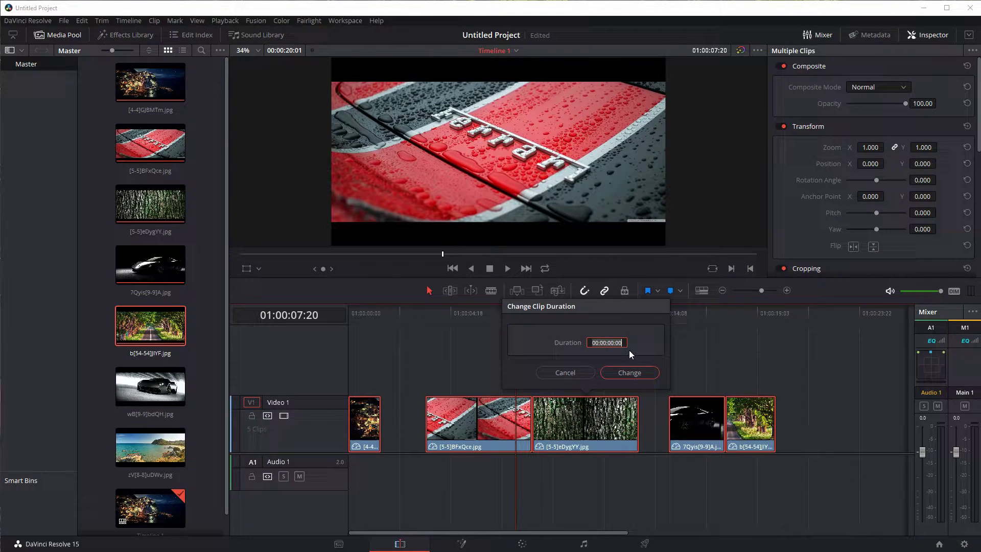
key("Left")
key("Left")
type("2")
left_click(633, 374)
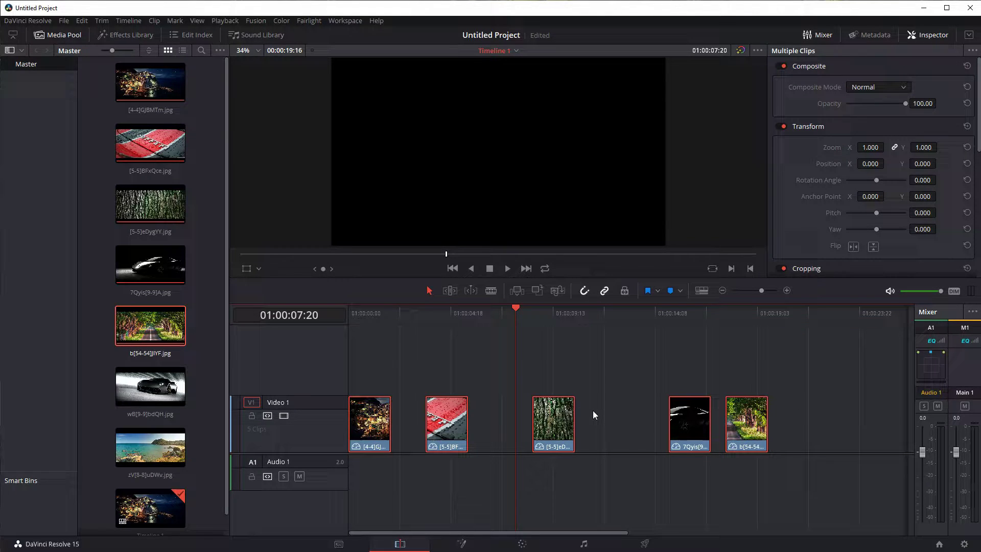
Step: Slide the red Ferrari and bark clips left against the first clip
left_click(471, 374)
left_click(447, 417)
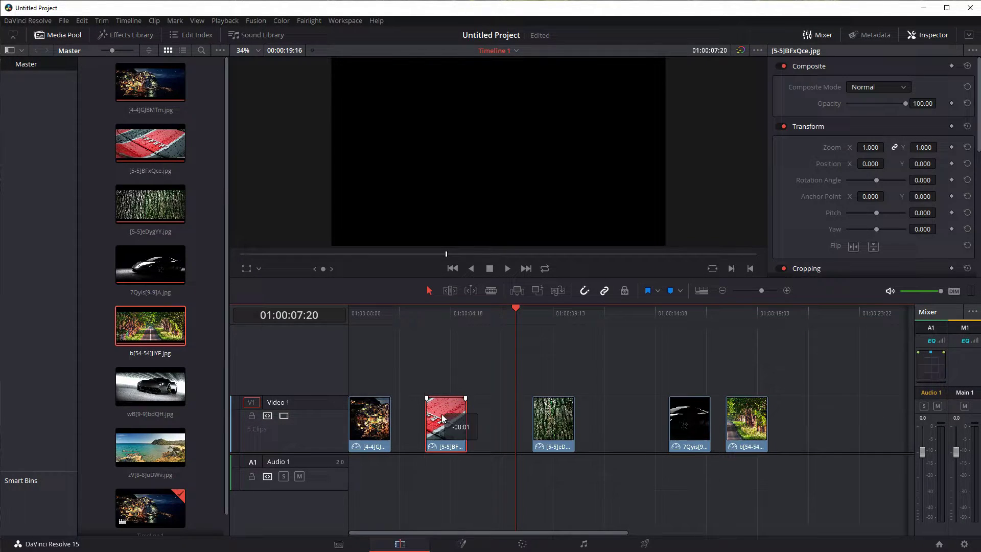
left_click_drag(442, 414, 418, 415)
left_click_drag(557, 420, 464, 423)
Step: Butt the car and tree-lined road clips against the bark clip, then fit the timeline view
left_click_drag(687, 421, 501, 425)
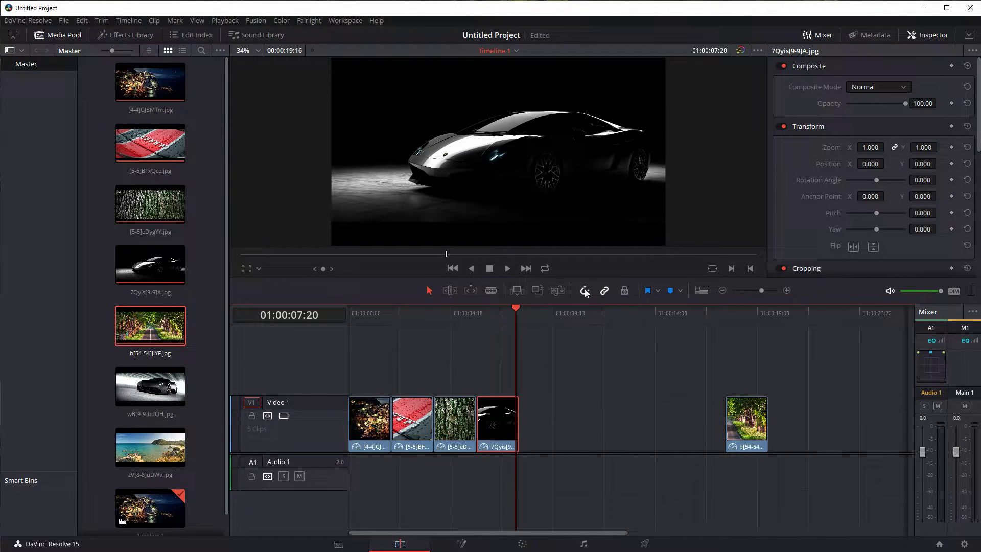
left_click_drag(745, 419, 539, 419)
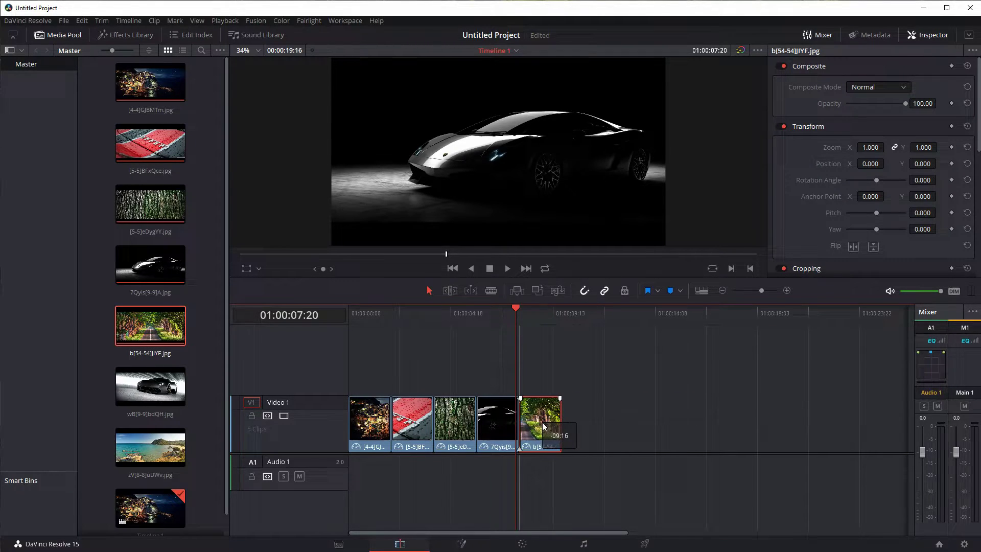
left_click(786, 290)
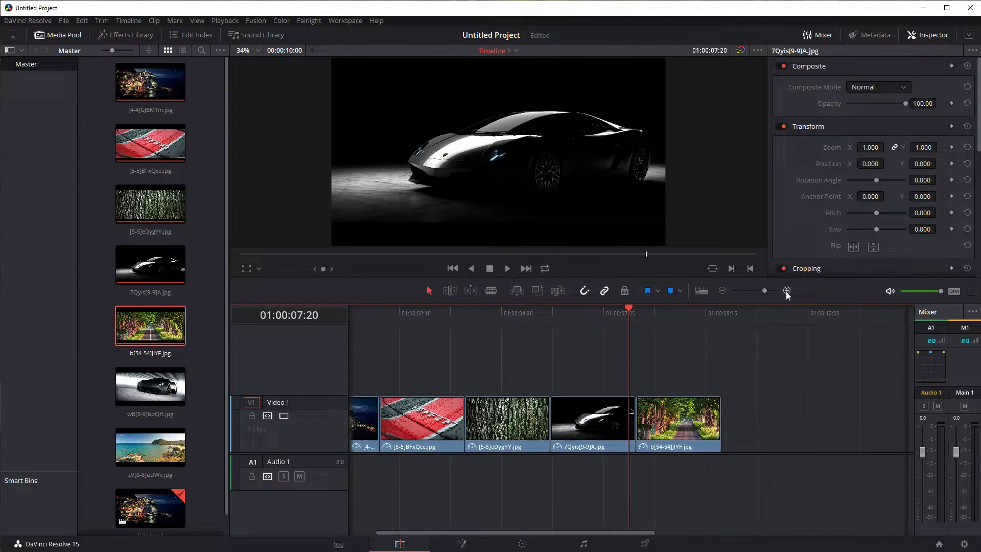
left_click_drag(613, 531, 476, 509)
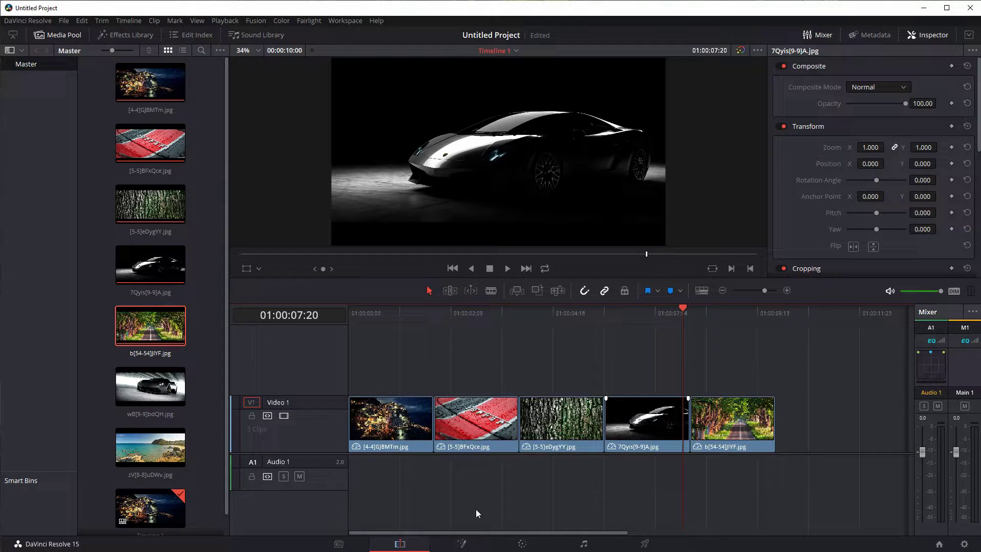
left_click(722, 291)
left_click(787, 290)
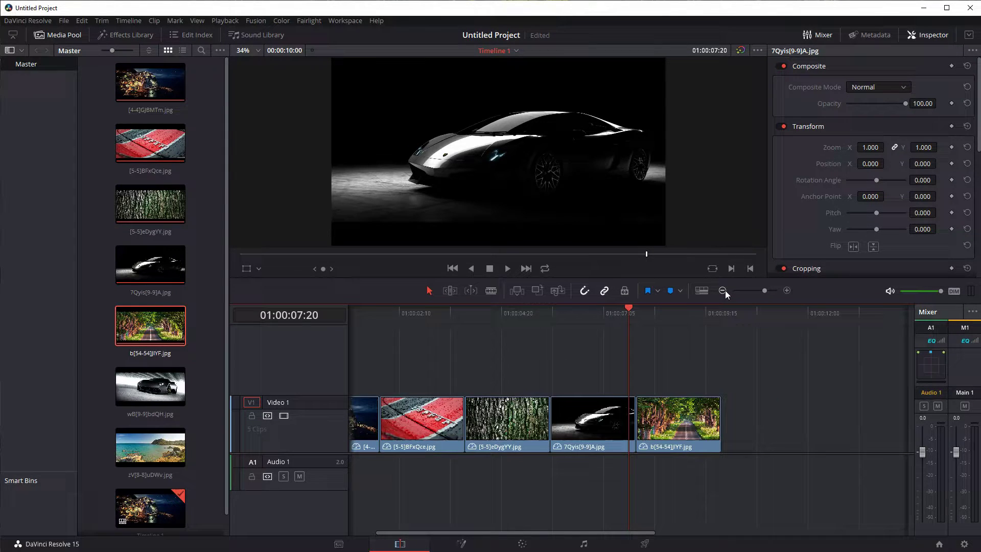
left_click_drag(618, 532, 591, 532)
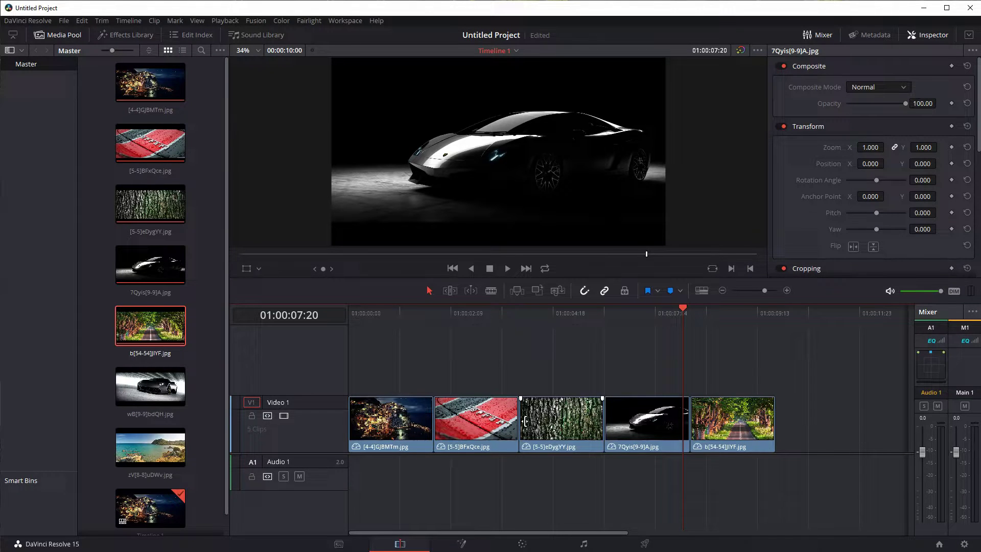
left_click(556, 313)
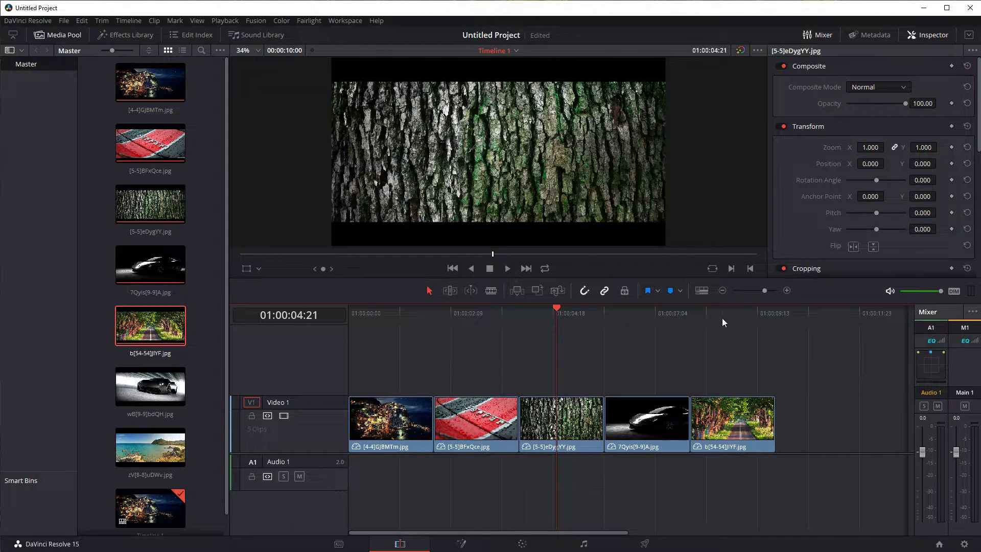
left_click(722, 291)
left_click(721, 291)
left_click(787, 290)
left_click(786, 290)
left_click(722, 291)
left_click_drag(558, 312, 306, 321)
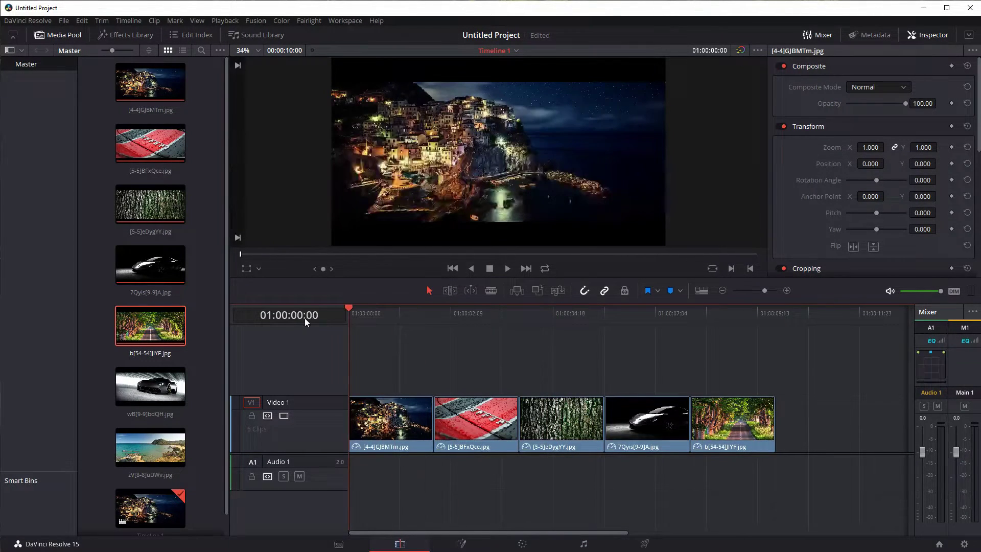
left_click(509, 267)
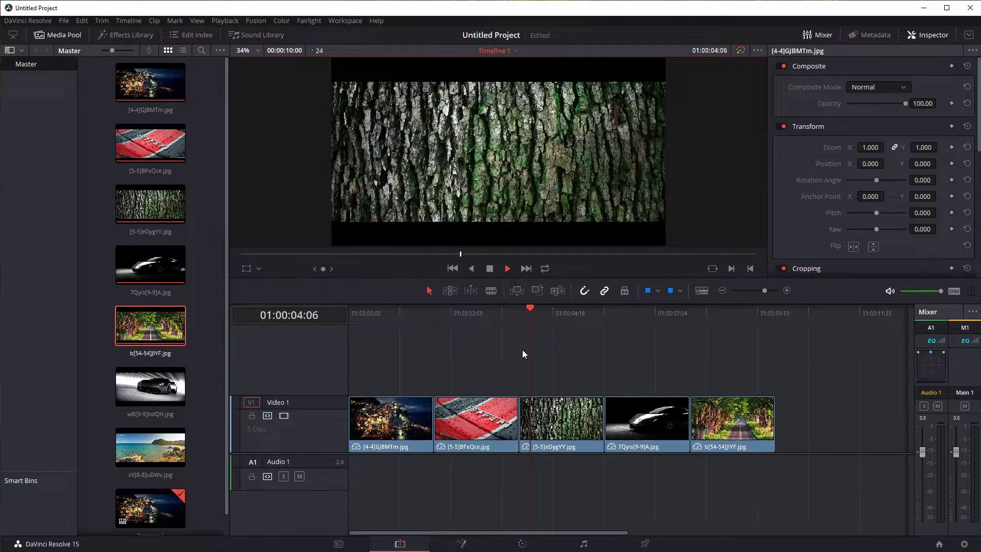
left_click(490, 269)
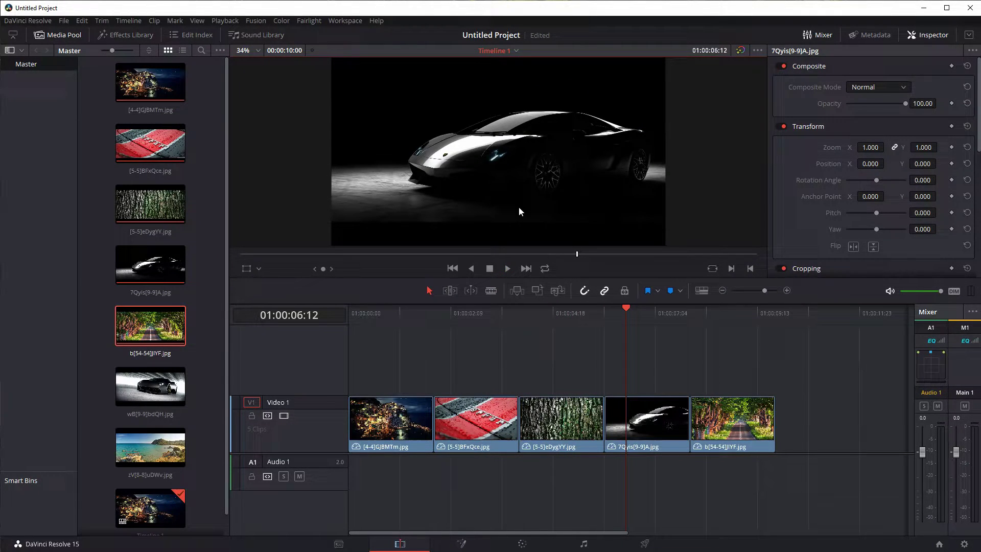
left_click_drag(626, 307, 407, 332)
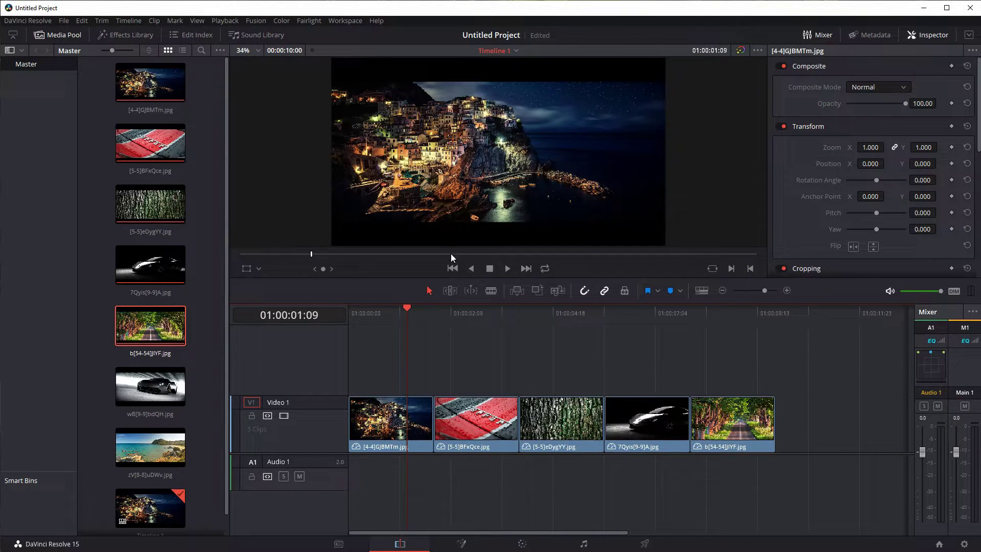
Step: Try a 1.42 Transform Zoom on the first night-town photo, then undo it
left_click(393, 310)
left_click(412, 424)
left_click(931, 35)
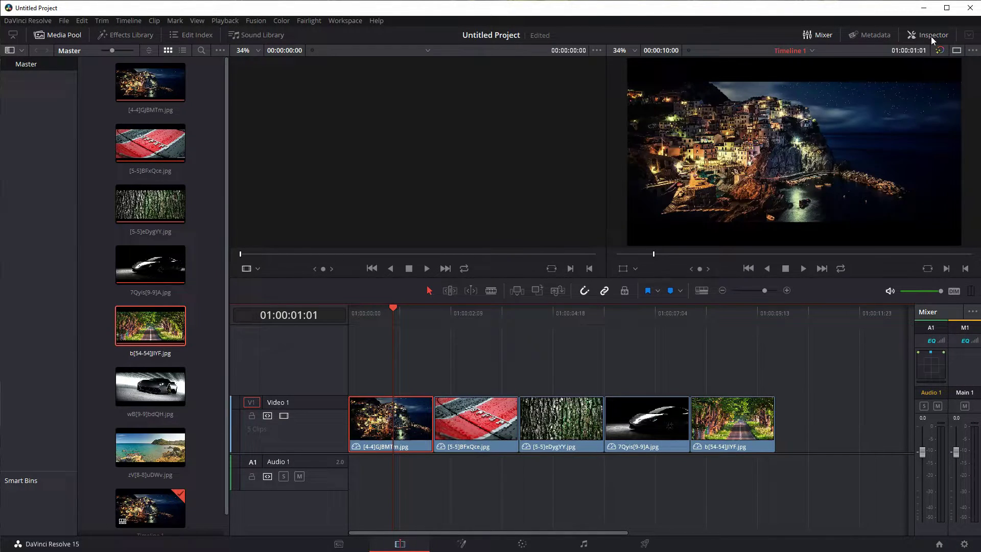
left_click(931, 36)
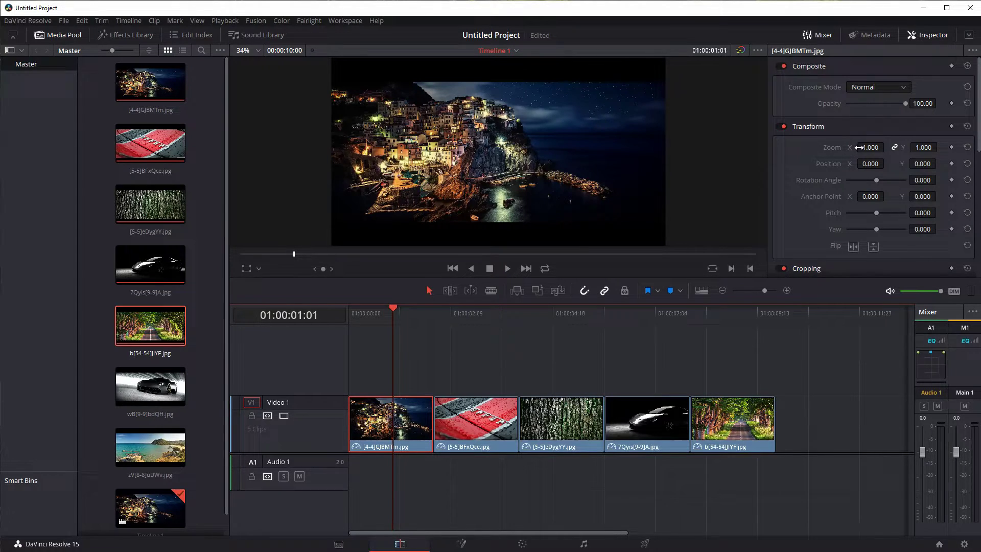
left_click_drag(870, 147, 889, 147)
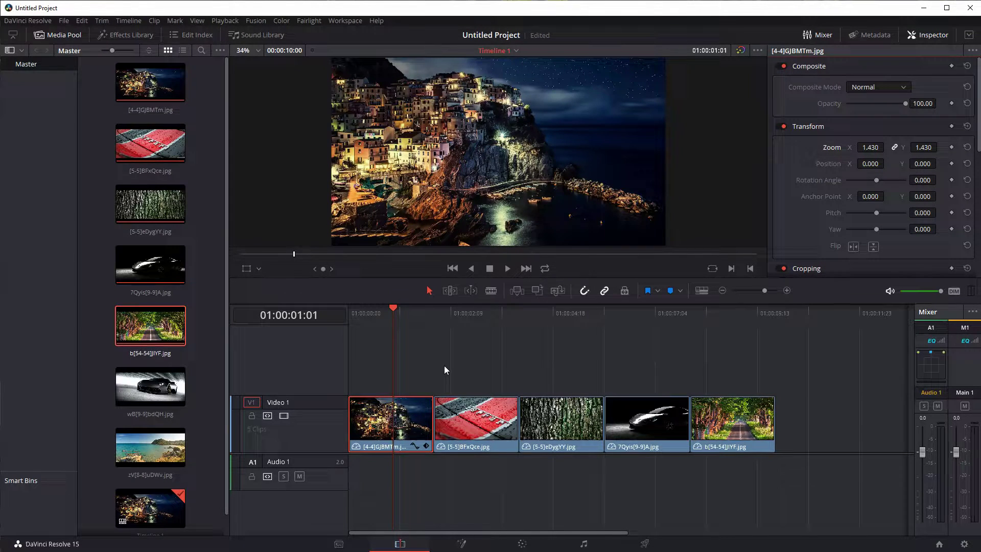
left_click(416, 409)
key("ctrl+z")
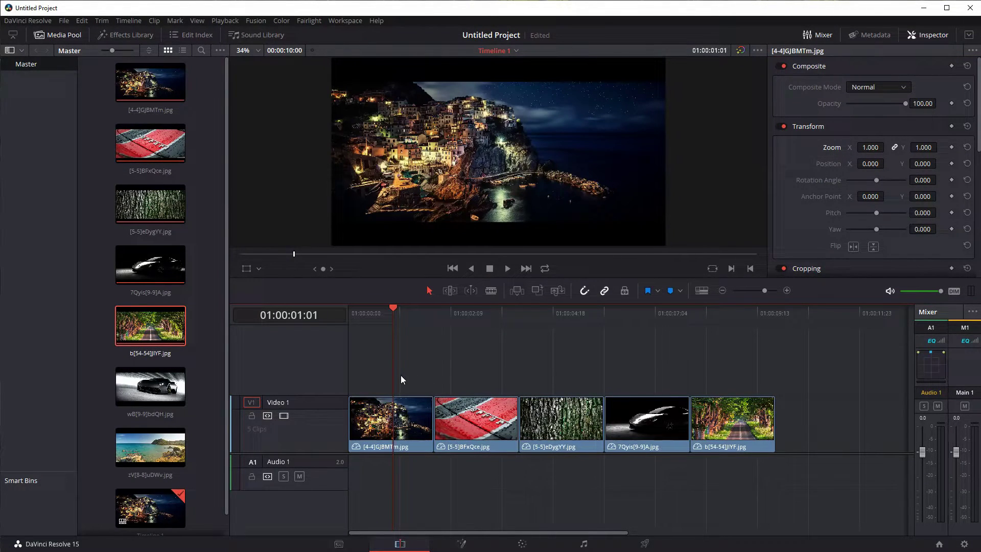
Step: Set the Transform Zoom of all five photo clips to 1.510
left_click_drag(413, 376, 761, 434)
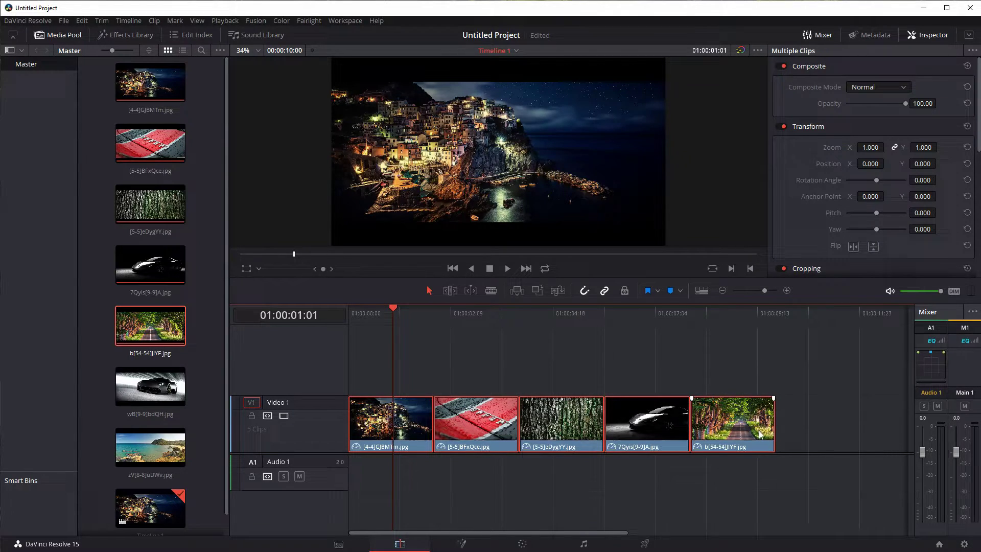
left_click_drag(870, 147, 915, 148)
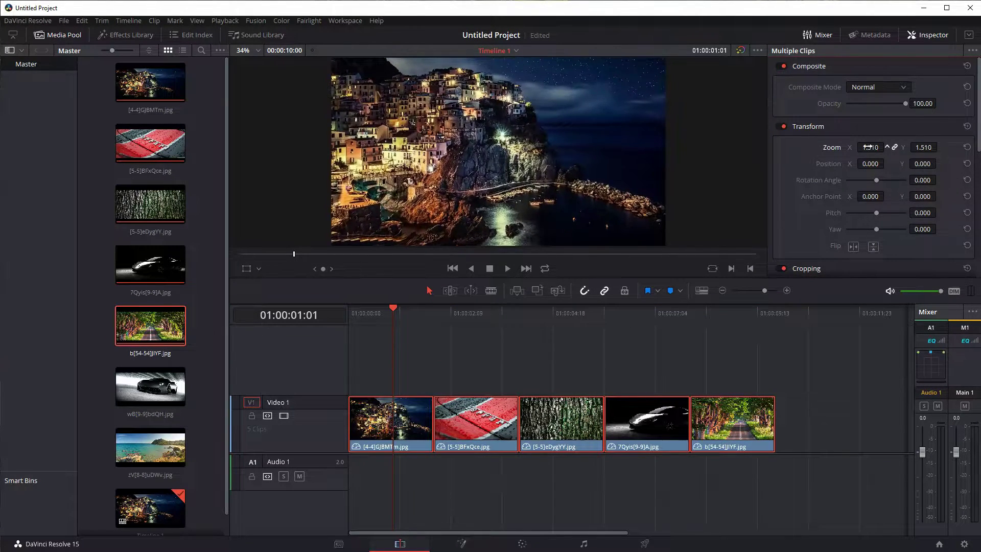
left_click(495, 368)
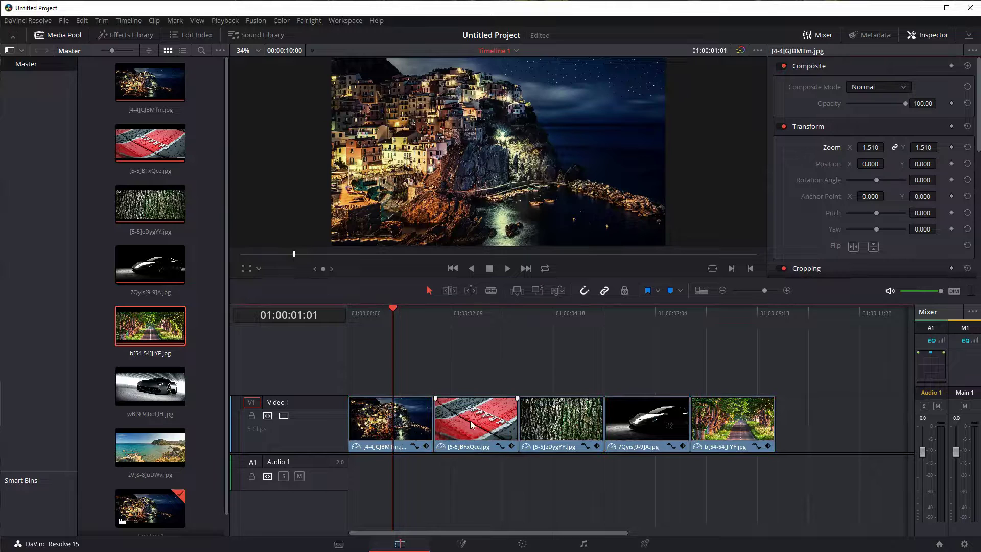
Step: Check the 1.510 framing on each photo by jumping the playhead across the clips
left_click(467, 322)
left_click(542, 320)
left_click(621, 318)
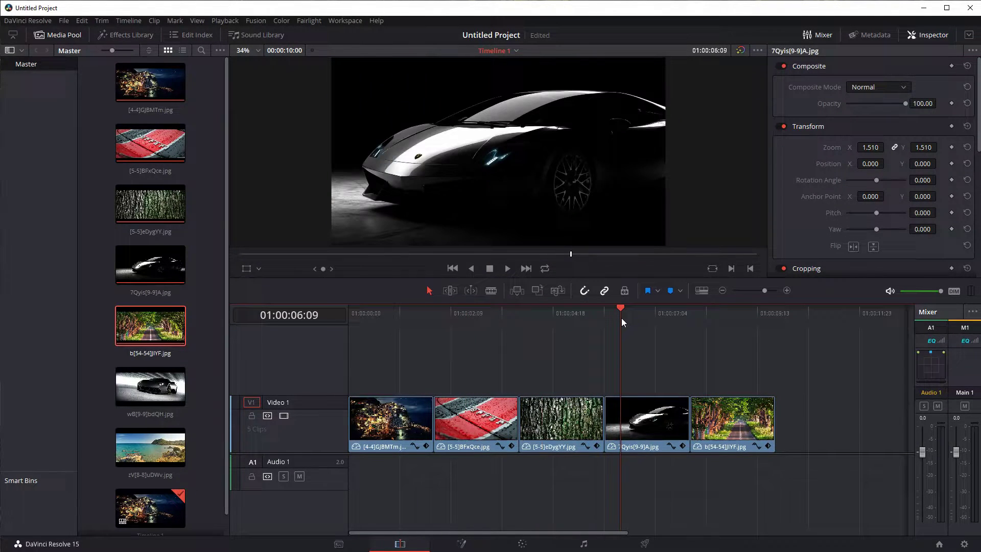
left_click(711, 320)
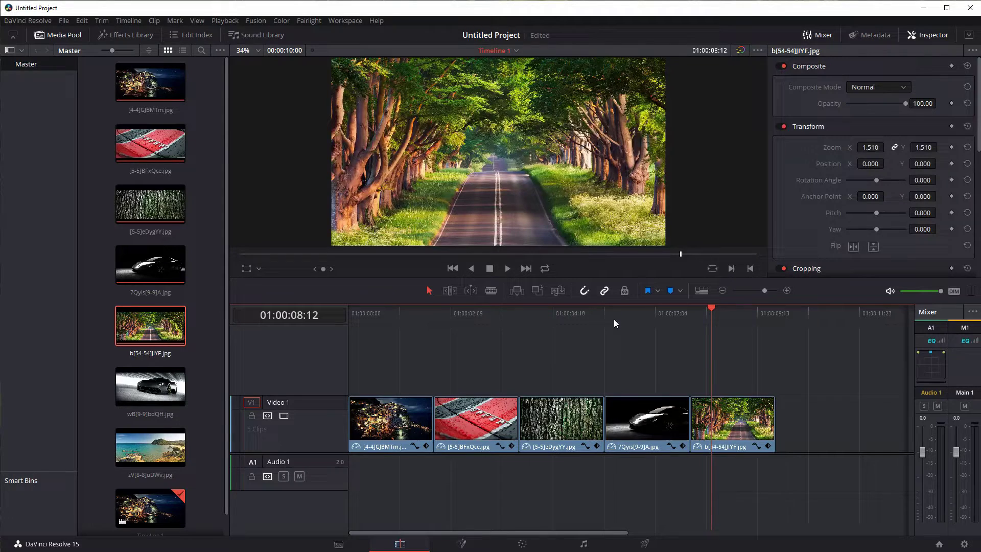
left_click(638, 318)
left_click(552, 318)
left_click(462, 319)
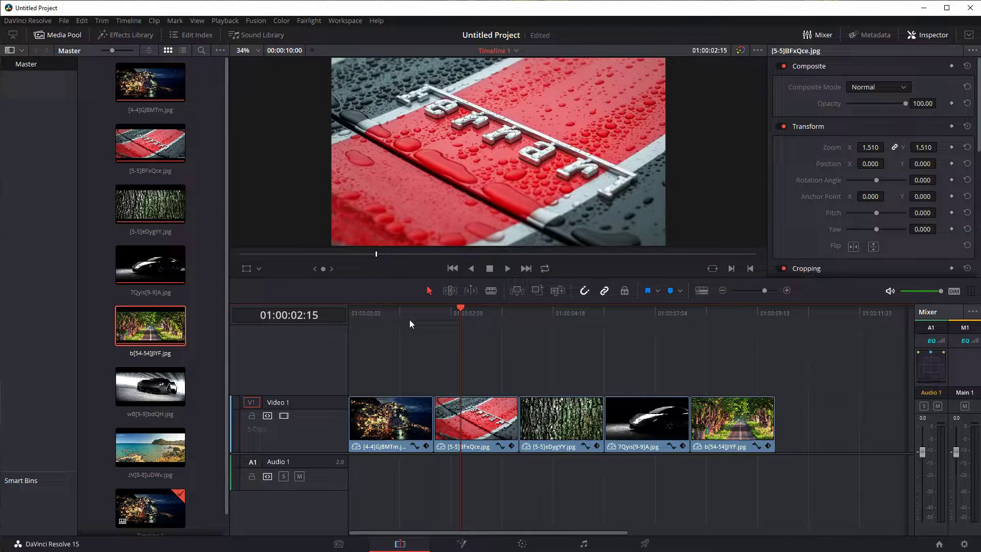
left_click(392, 318)
left_click_drag(375, 358, 781, 438)
left_click(812, 399)
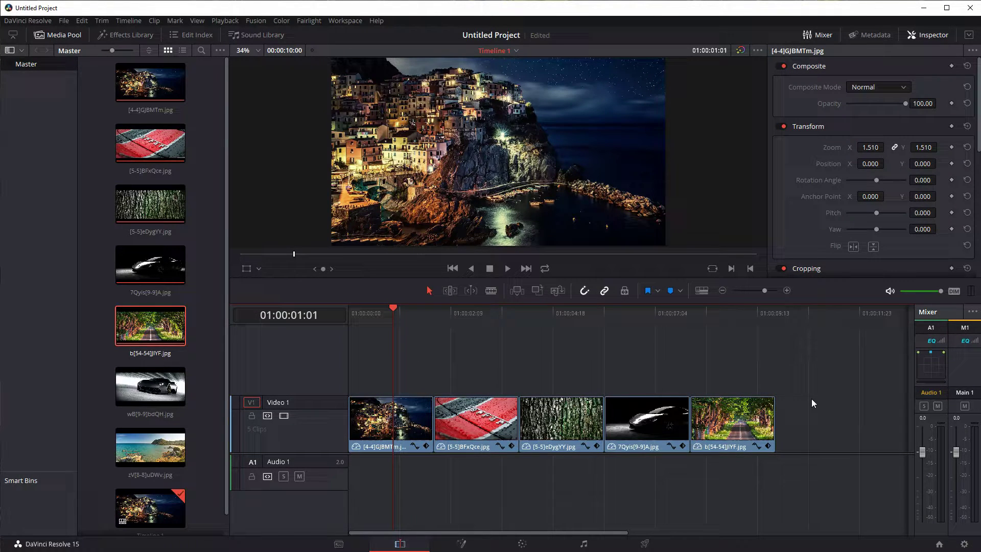
Step: Ctrl-select the night-town, bark and tree-road photo clips
left_click(472, 407)
left_click(411, 420, "ctrl")
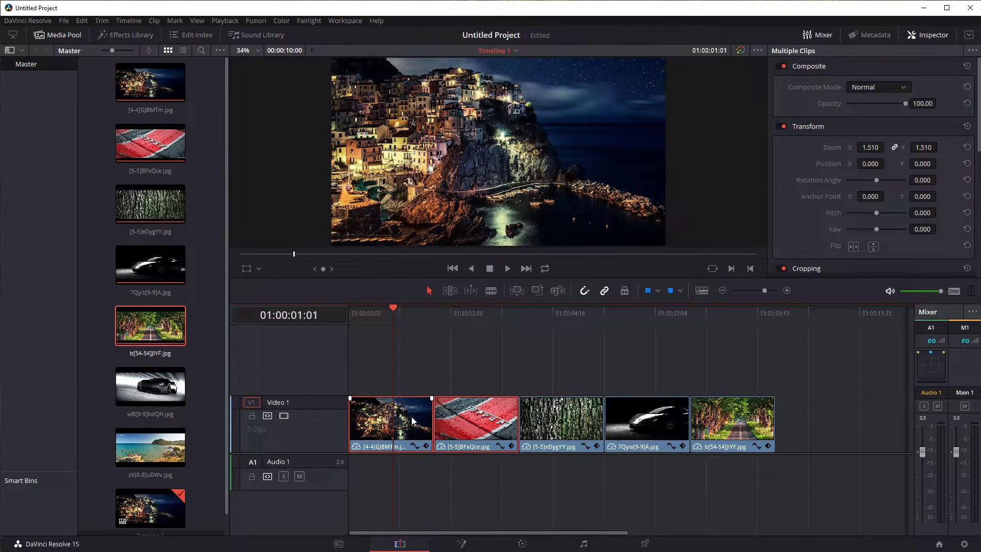
left_click(643, 424, "shift")
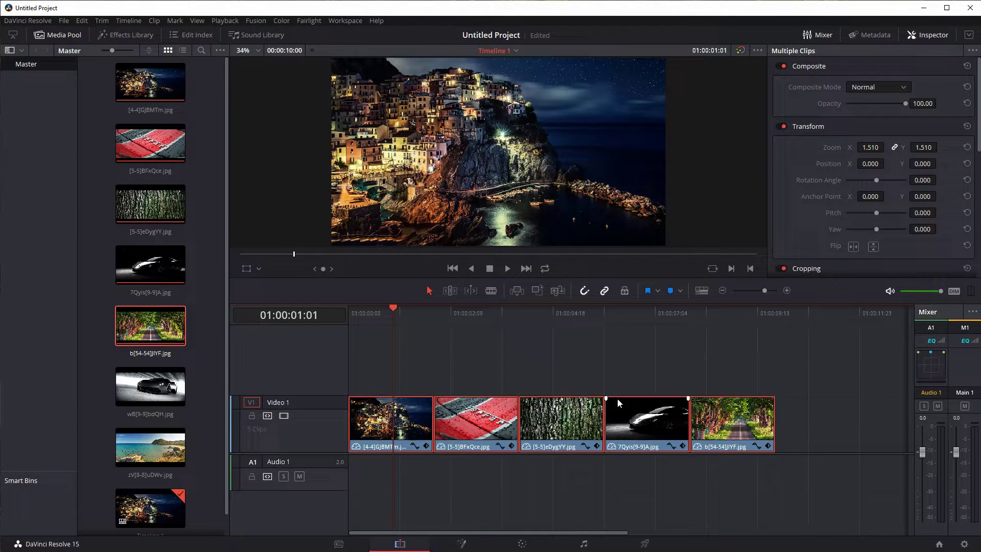
left_click(490, 398)
left_click(419, 406)
left_click(561, 429, "shift")
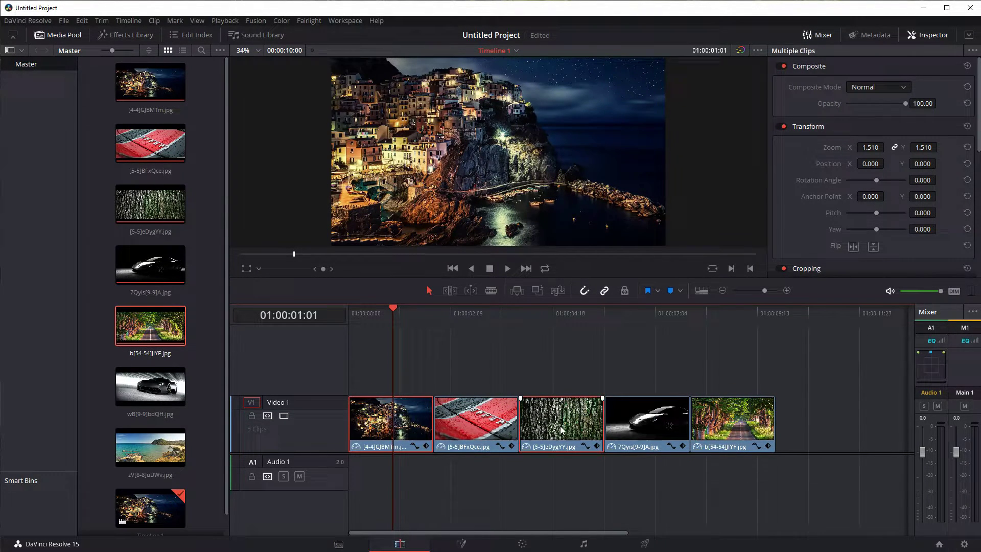
left_click(732, 427, "ctrl")
left_click(552, 424)
Step: Rotate the selected photos to -128.35 degrees and check each clip on the ruler
left_click_drag(875, 180, 866, 180)
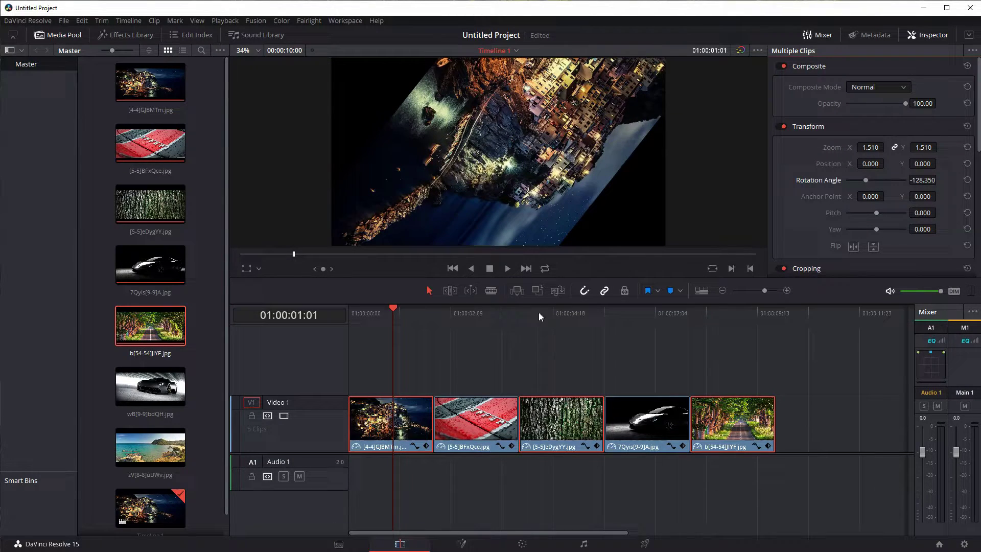
left_click(493, 369)
left_click(546, 317)
left_click(726, 316)
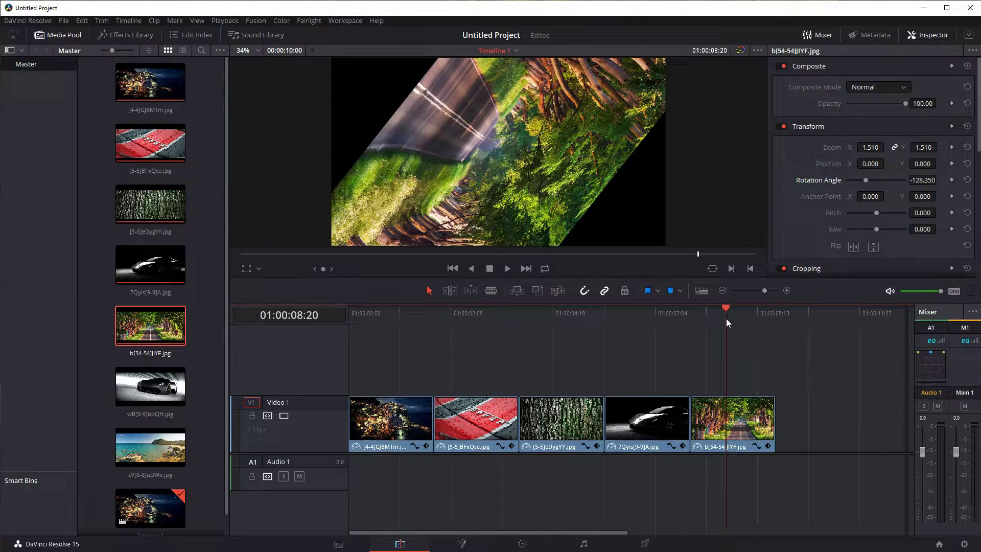
left_click(467, 319)
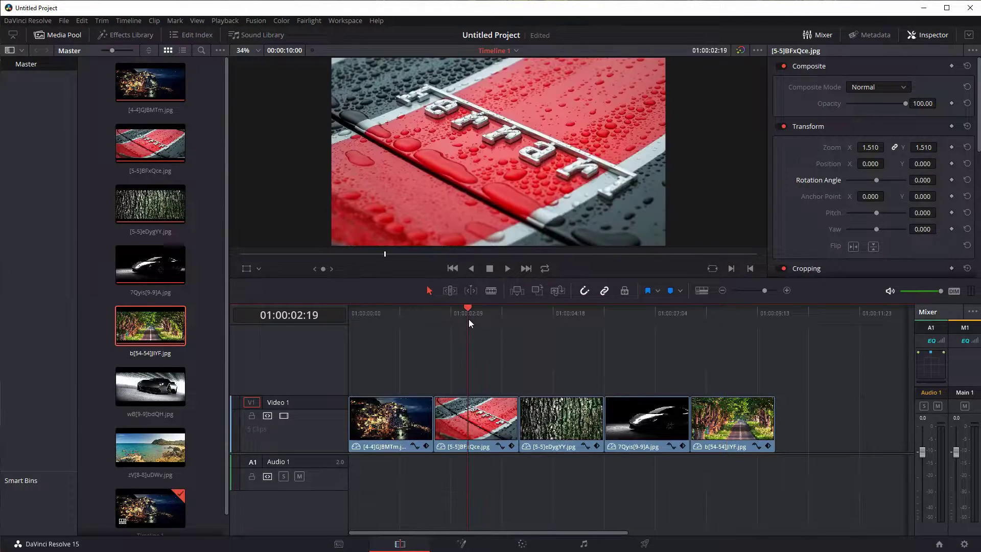
left_click(629, 319)
left_click(560, 315)
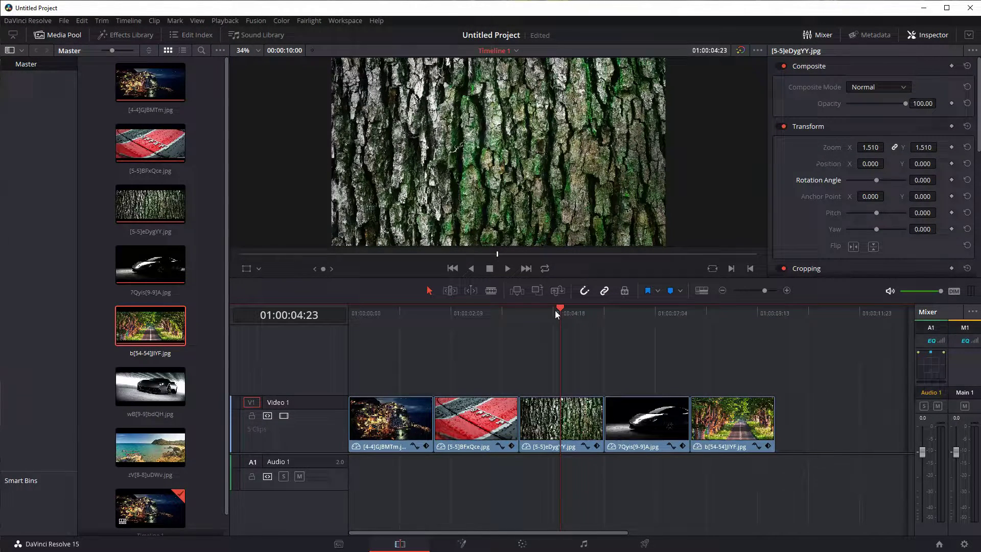
Step: Shorten the end of the first photo and preview the cut into the Ferrari photo
left_click_drag(558, 310, 352, 323)
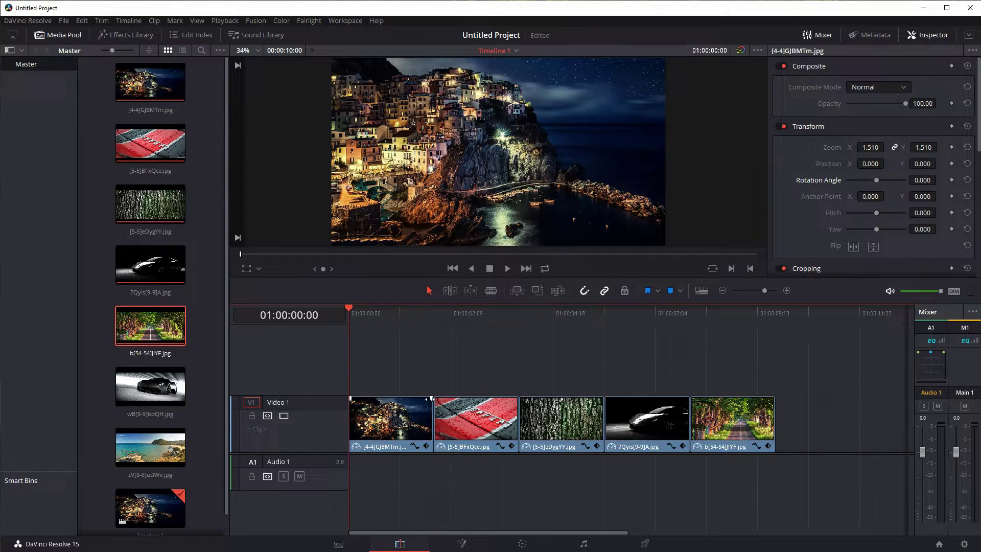
left_click_drag(432, 399, 413, 402)
left_click(387, 325)
left_click(506, 269)
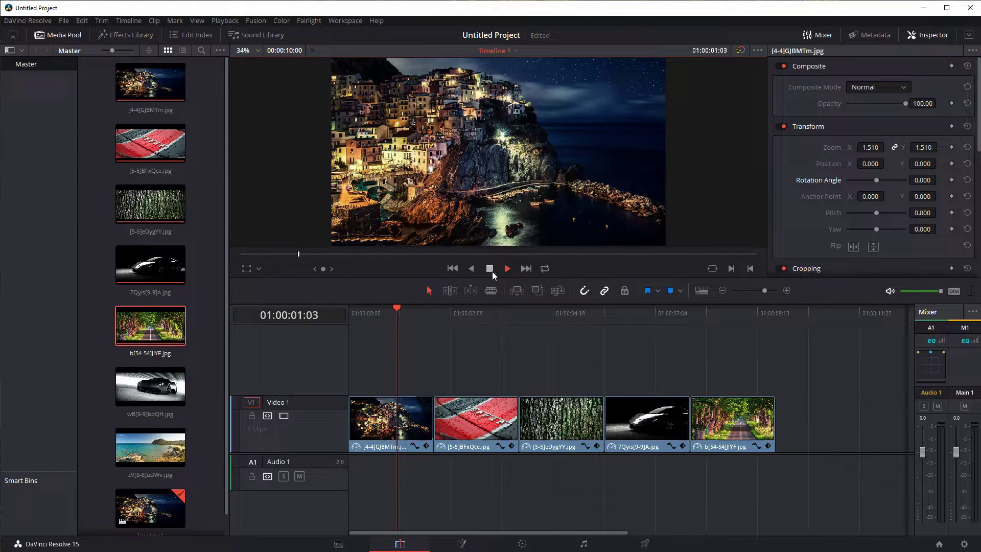
key("space")
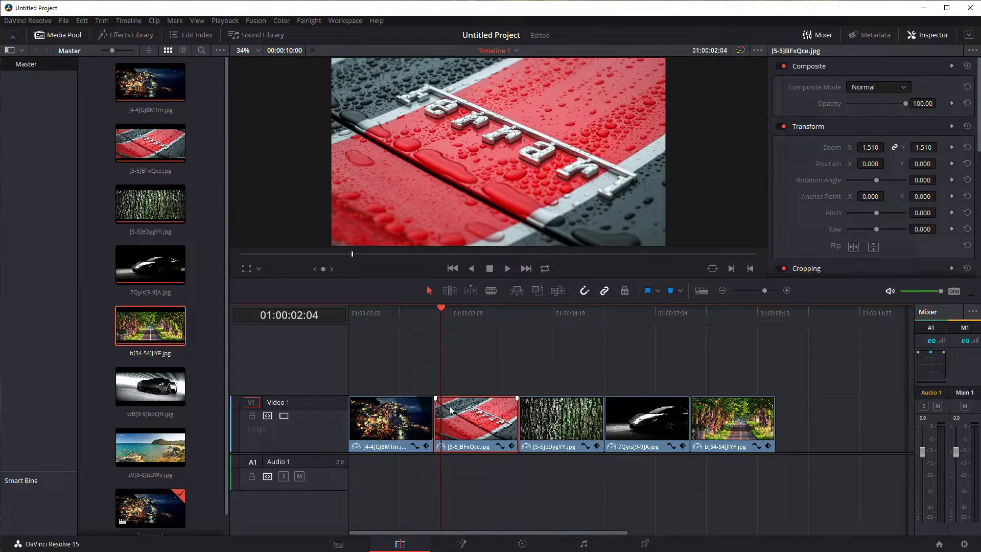
Step: Trim the Ferrari photo's start slightly later and replay across the first cut
mouse_move(438, 401)
left_mouse_down()
mouse_move(449, 399)
mouse_move(439, 400)
left_mouse_up()
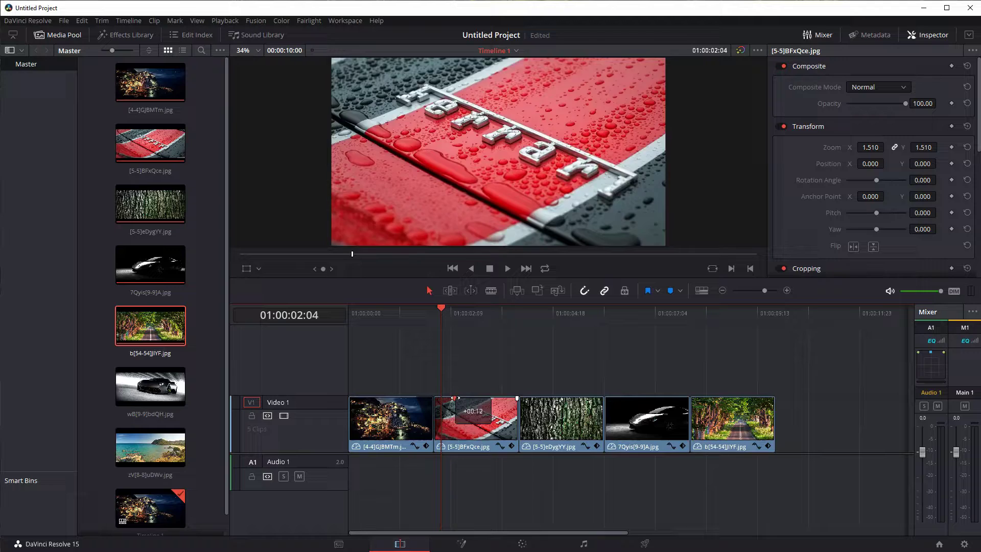
left_click(386, 321)
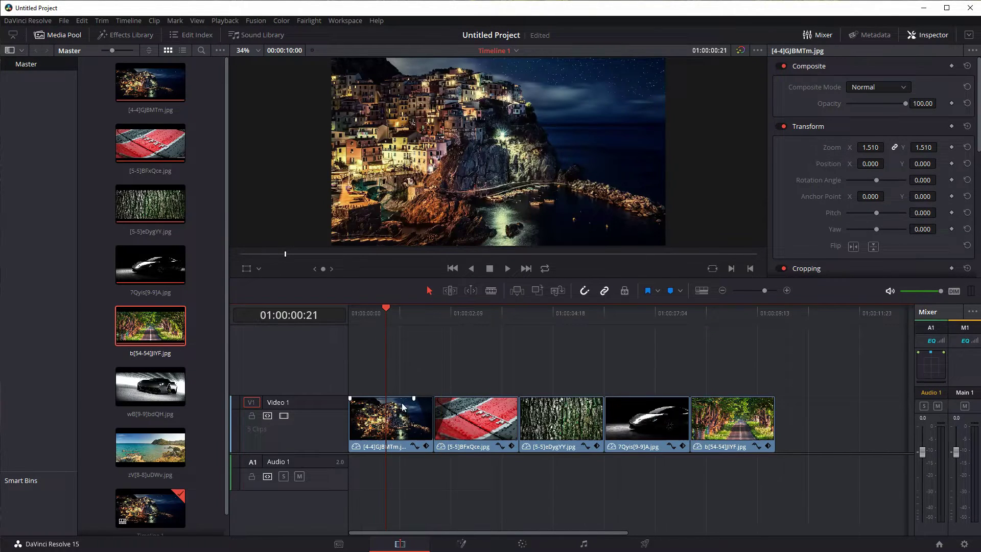
left_click(506, 270)
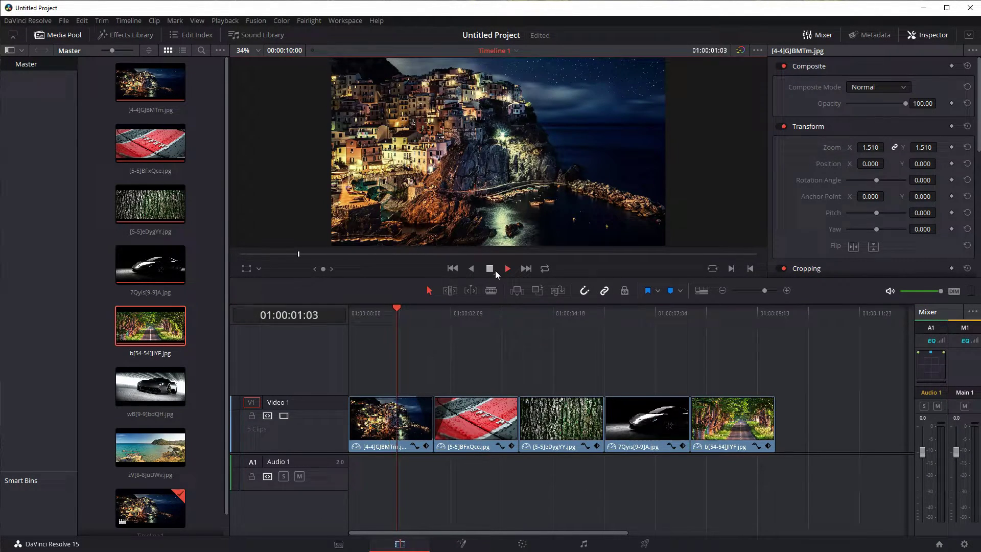
left_click(490, 269)
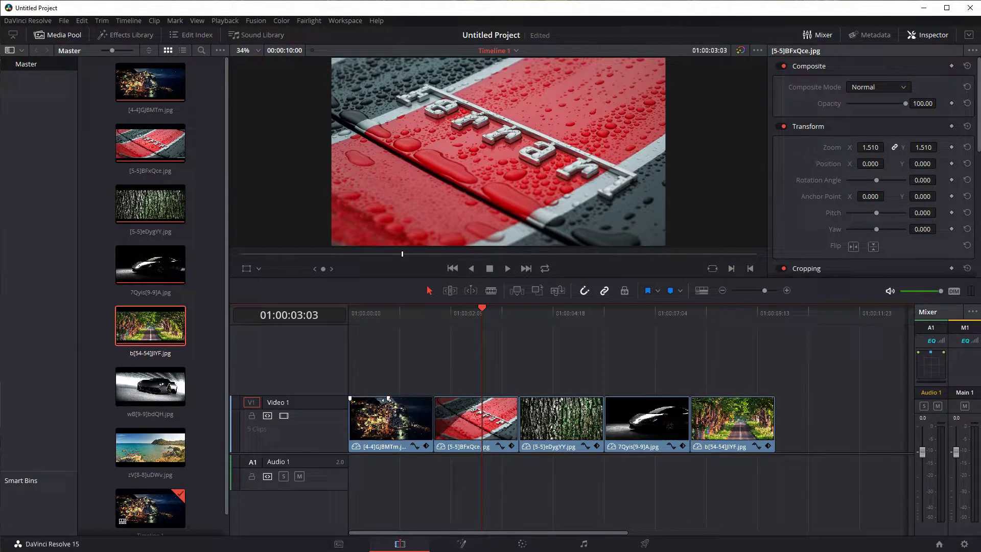
left_click(370, 318)
left_click(506, 269)
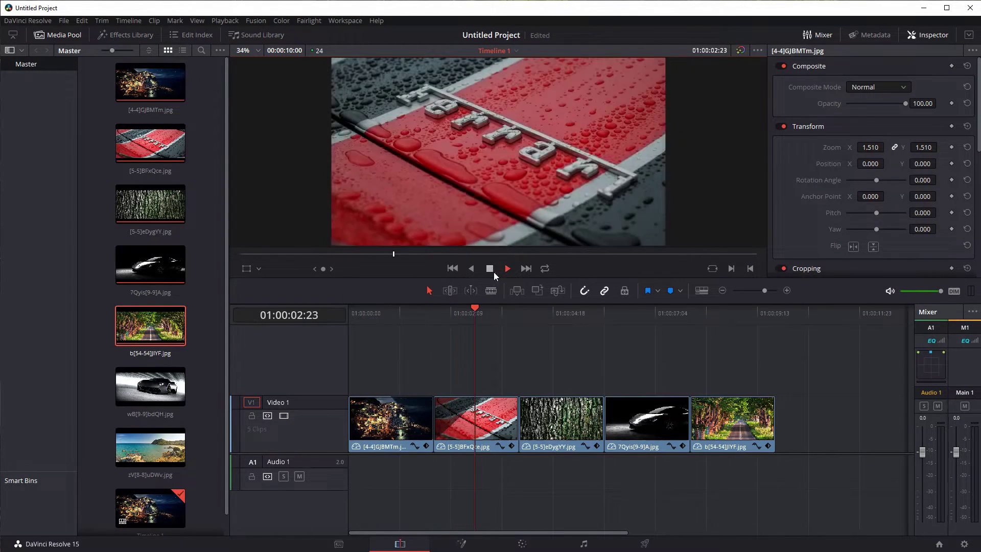
left_click(489, 269)
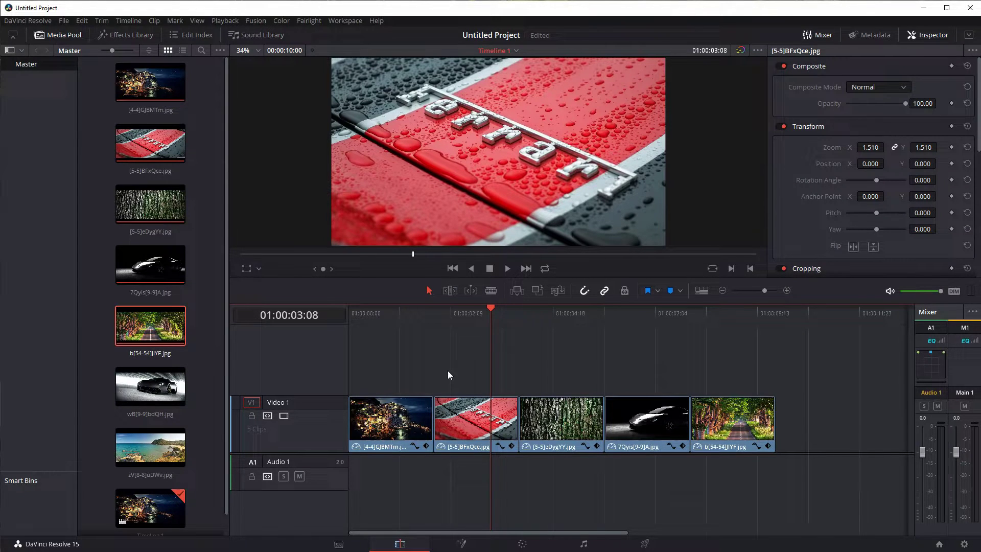
Step: Open the Effects Library at full panel height and show Toolbox > Video Transitions
left_click(134, 34)
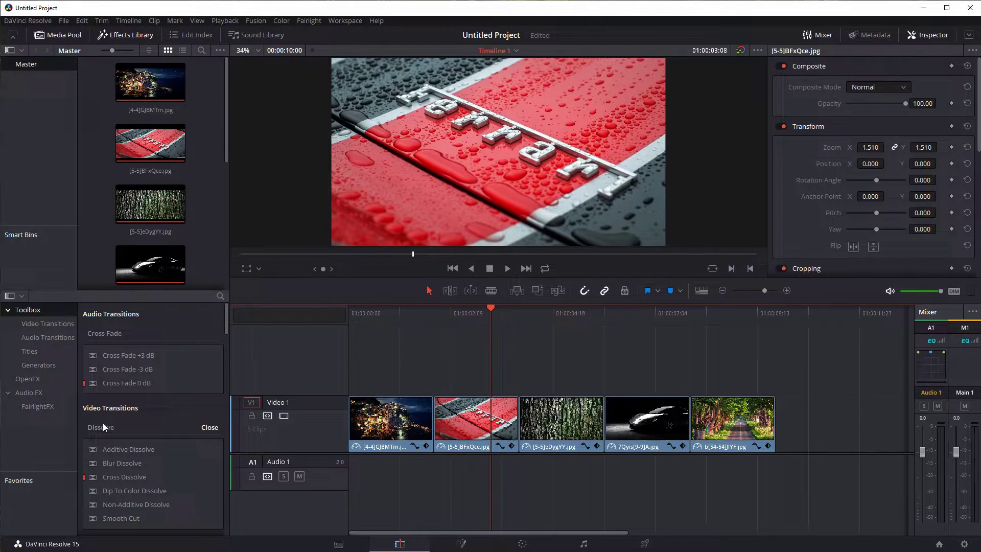
left_click(60, 35)
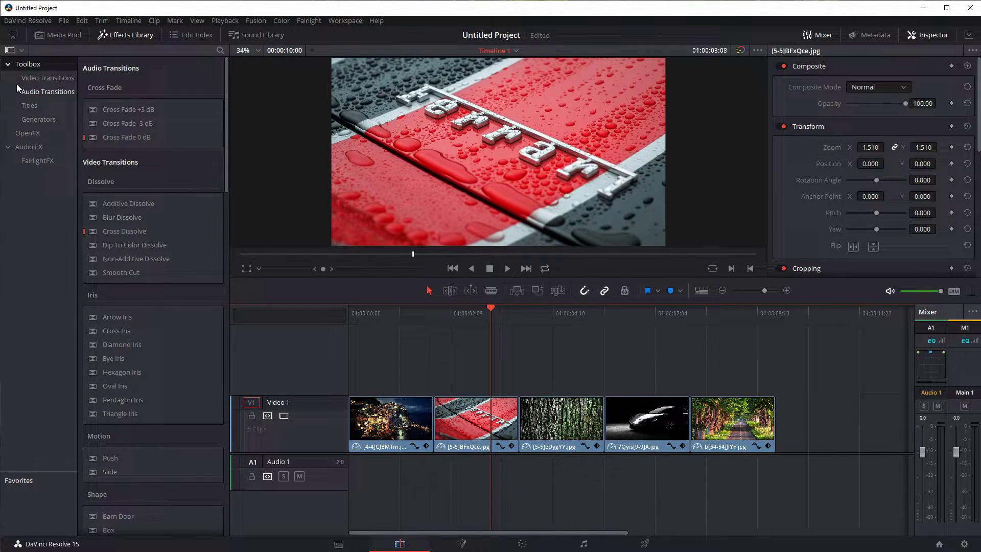
left_click(8, 64)
left_click(29, 92)
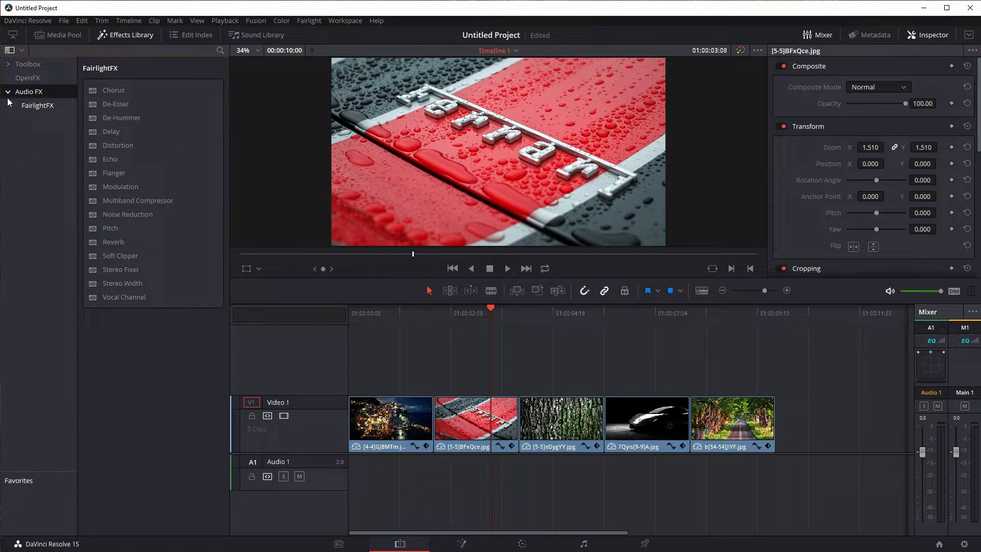
left_click(8, 92)
left_click(8, 65)
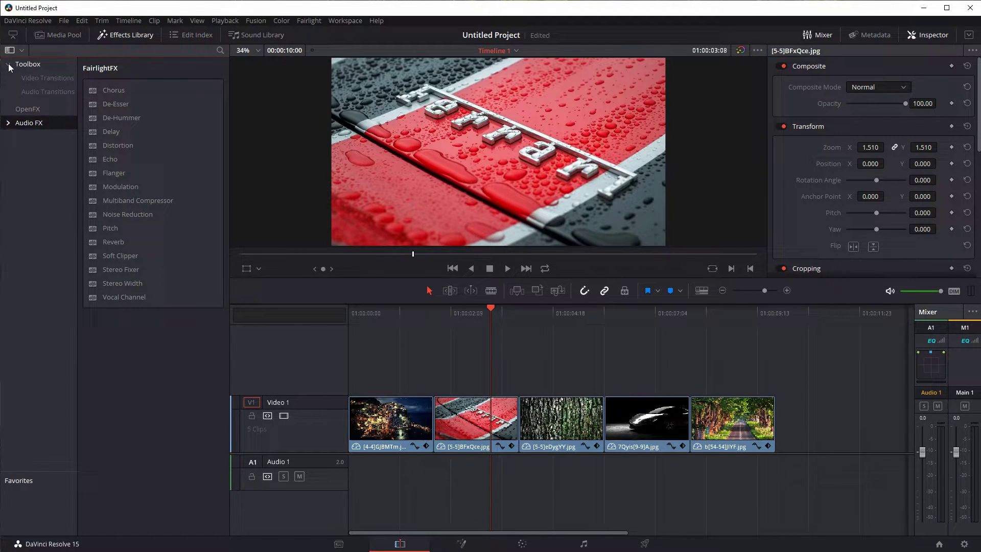
left_click(38, 80)
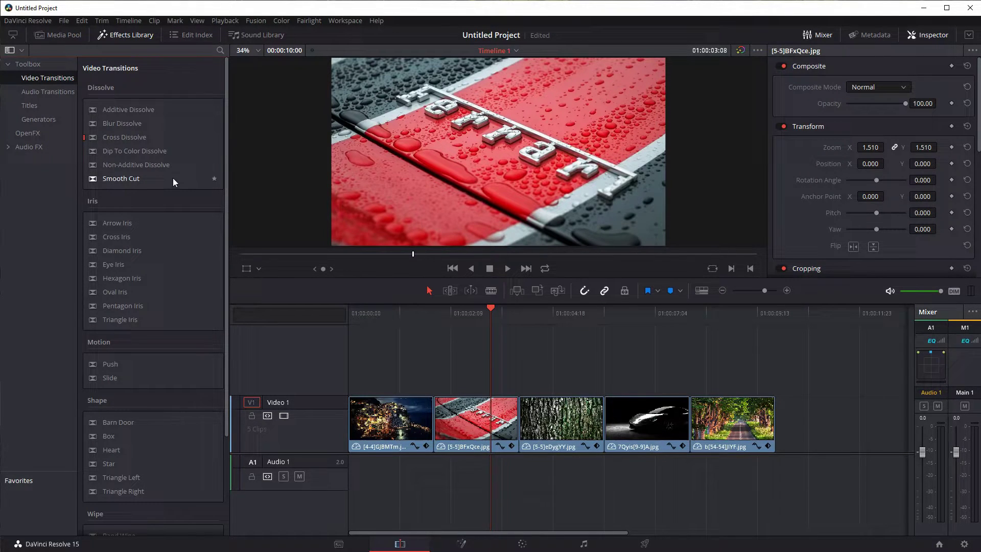
left_click_drag(493, 310, 409, 314)
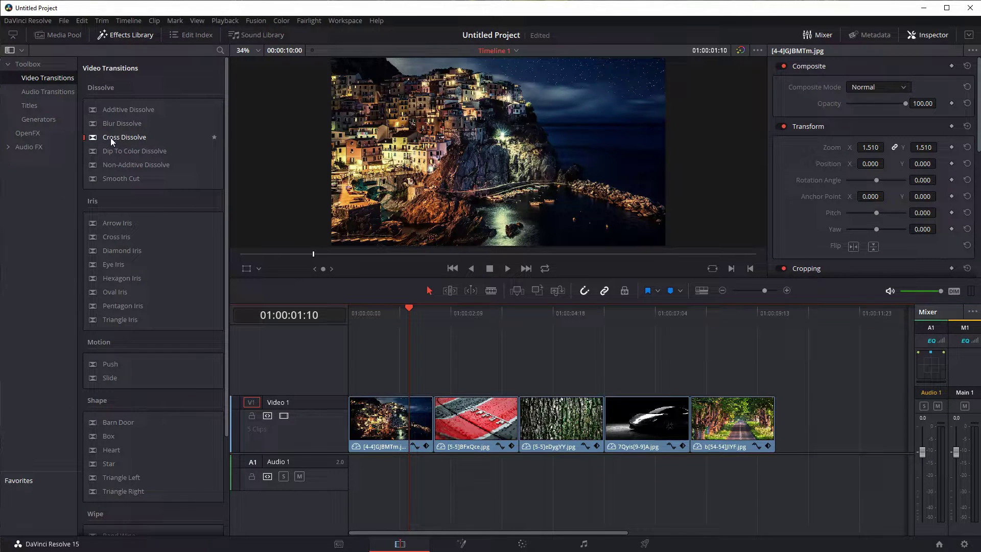
Step: Add a Cross Dissolve between the night-town and Ferrari photos and preview it
left_click_drag(110, 137, 430, 415)
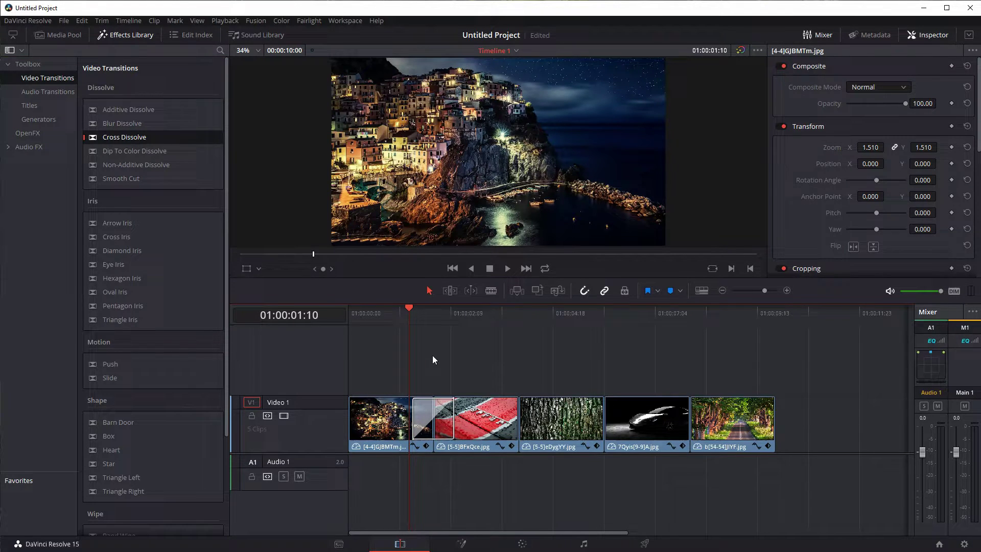
left_click_drag(412, 308, 384, 308)
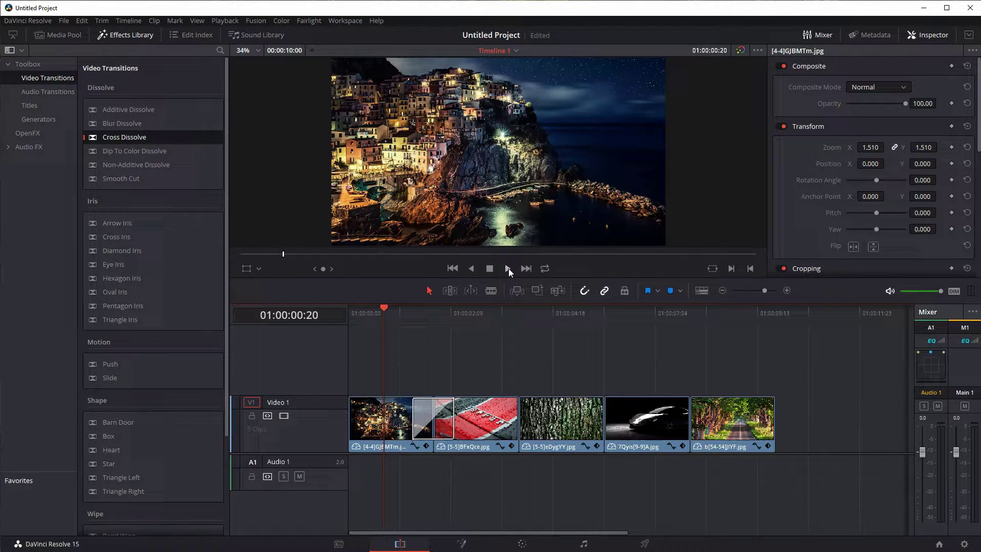
left_click(508, 269)
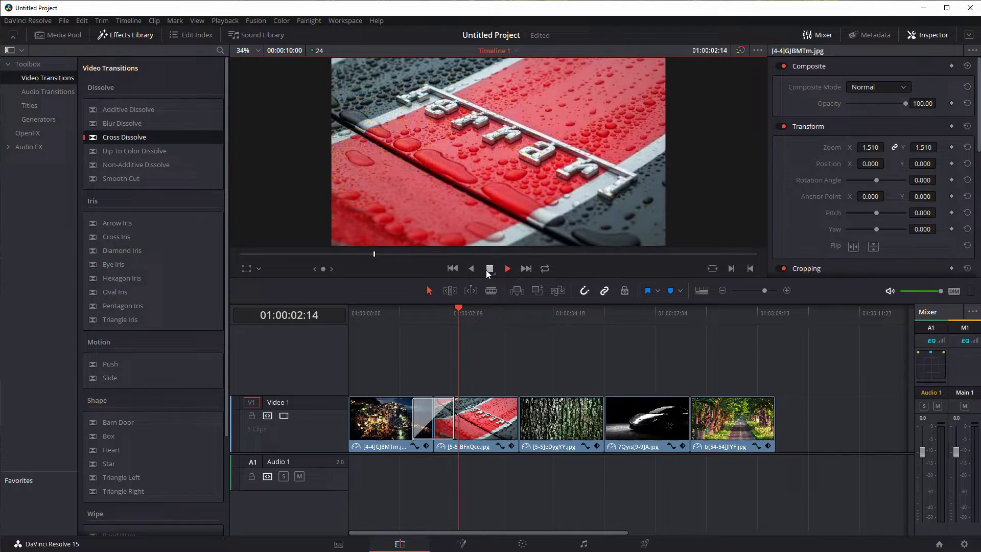
left_click(486, 270)
left_click(393, 313)
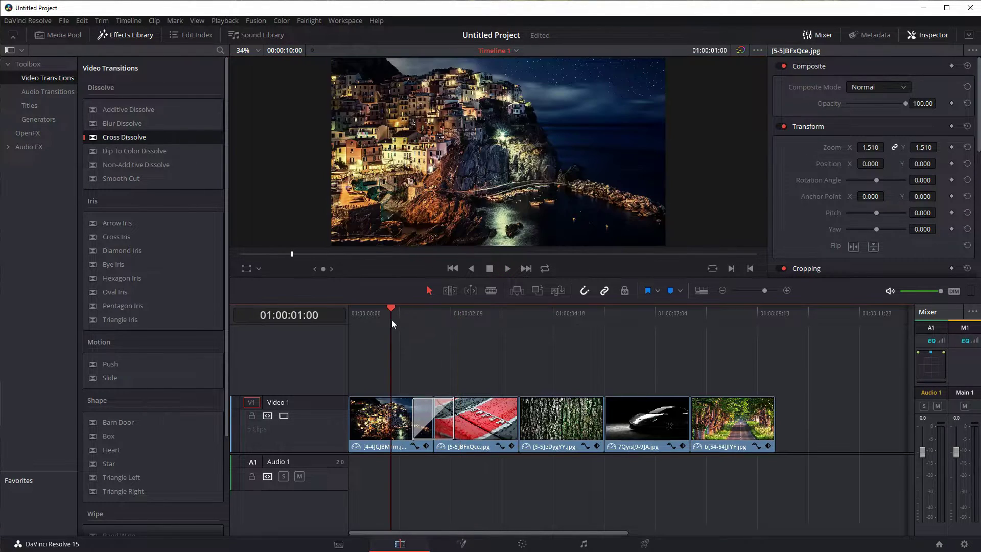
left_click(490, 268)
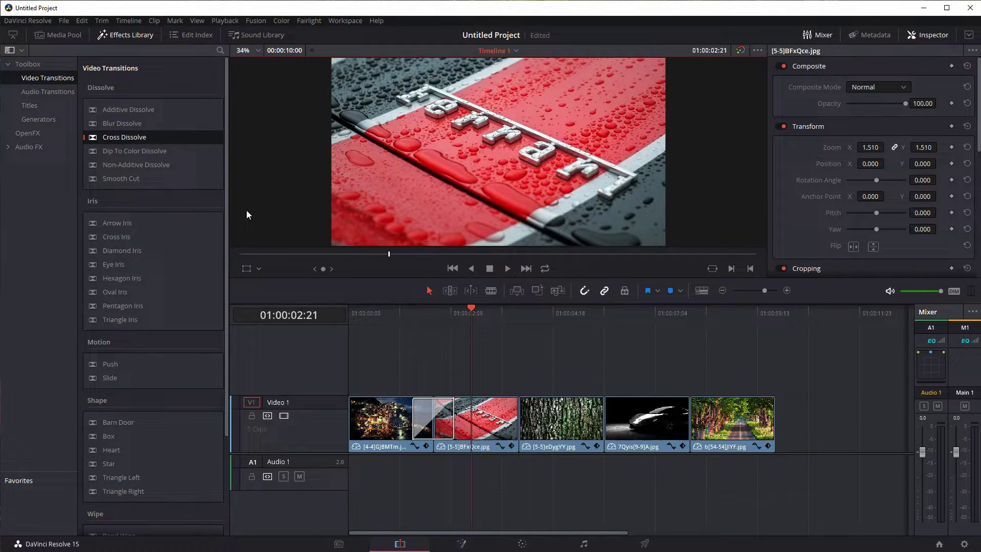
Step: Add a Cross Dissolve between the Ferrari and bark photos and play through both
left_click_drag(103, 142, 517, 422)
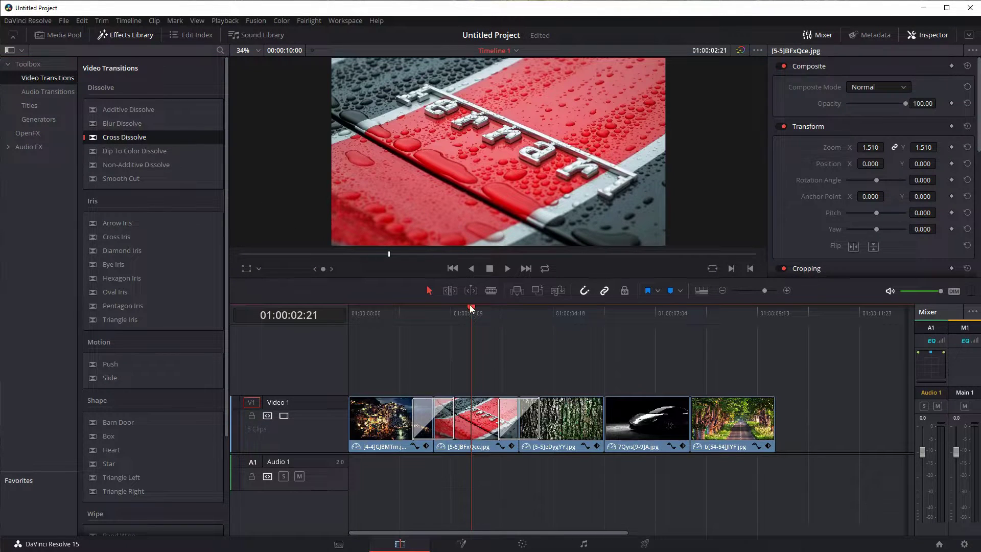
left_click_drag(470, 305, 390, 309)
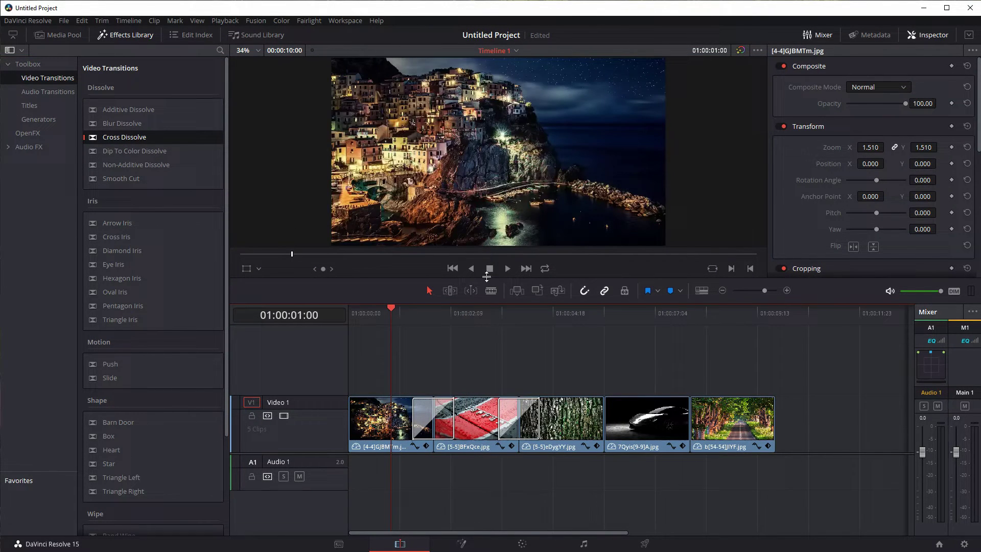
left_click(506, 269)
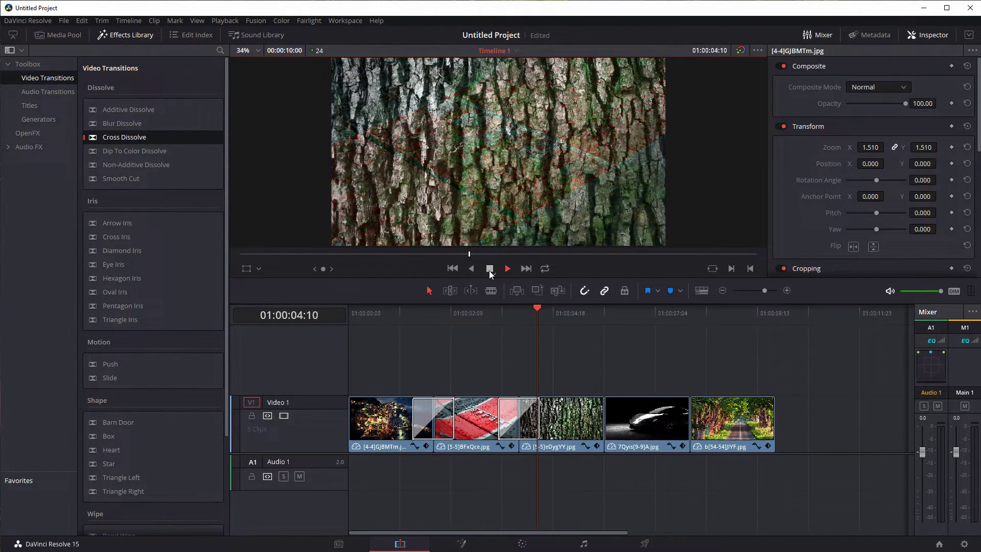
left_click(489, 268)
left_click_drag(545, 317, 396, 321)
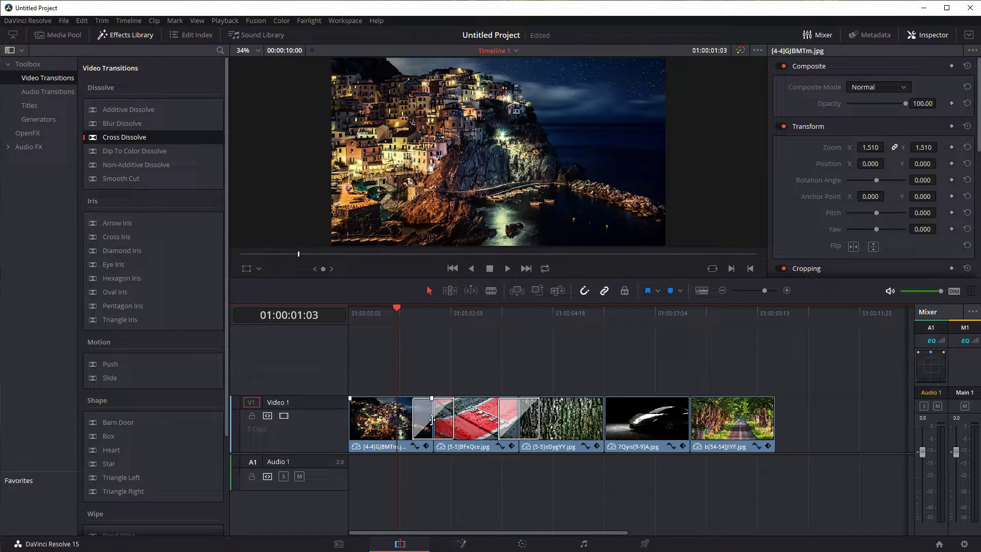
Step: Try the first cross dissolve at 0.2 and then 1.8 seconds in the Inspector
left_click(418, 416)
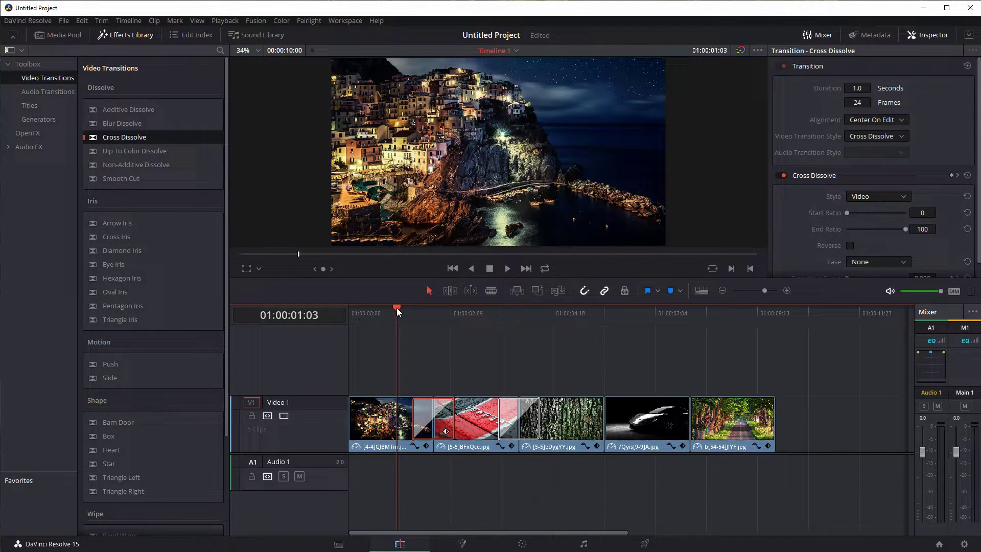
left_click_drag(396, 308, 455, 310)
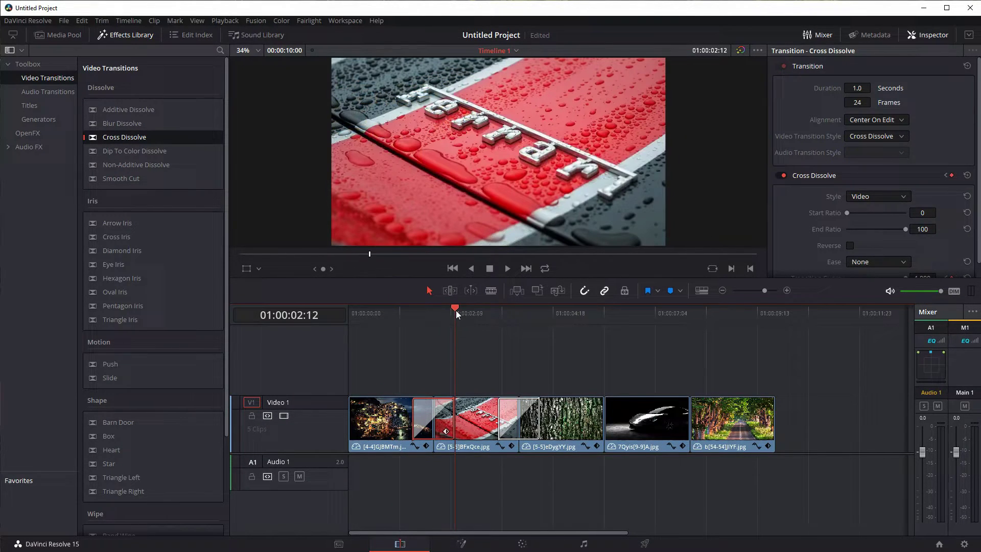
left_click_drag(853, 88, 838, 88)
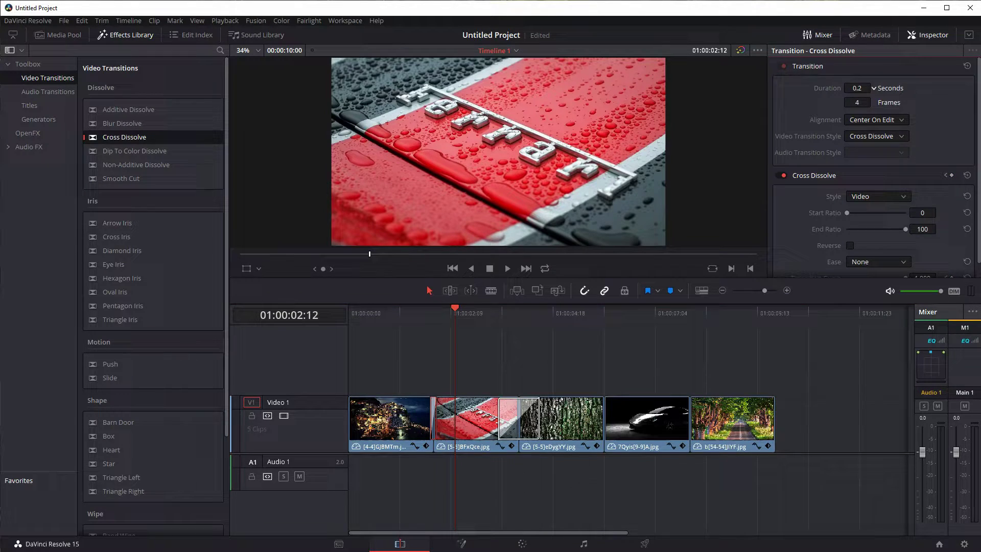
mouse_move(464, 311)
left_mouse_down()
mouse_move(410, 310)
mouse_move(459, 310)
left_mouse_up()
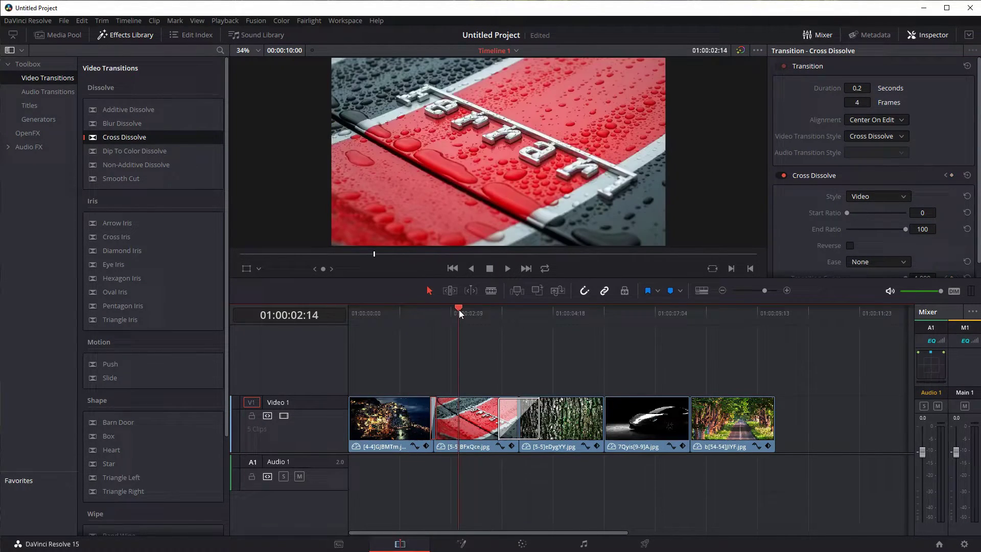
left_click_drag(857, 88, 888, 88)
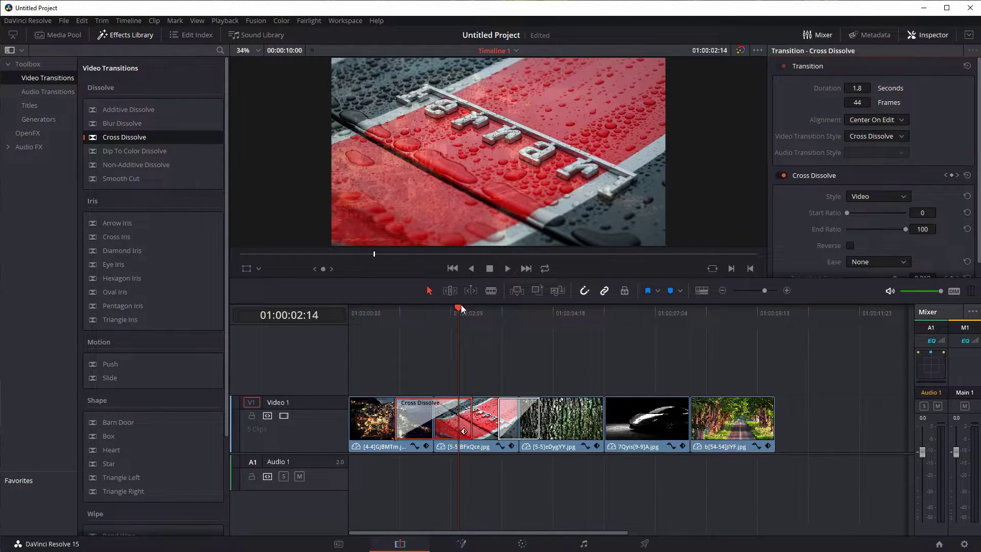
Step: Preview the 1.8-second dissolve, then reset it to the default 1.0 second (24 frames)
left_click_drag(461, 308, 384, 310)
left_click(507, 269)
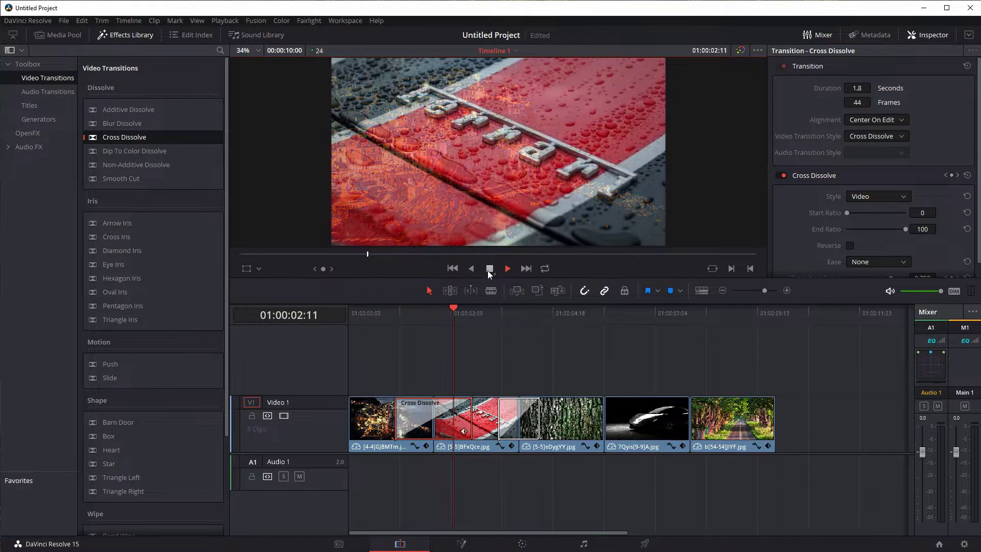
left_click(489, 269)
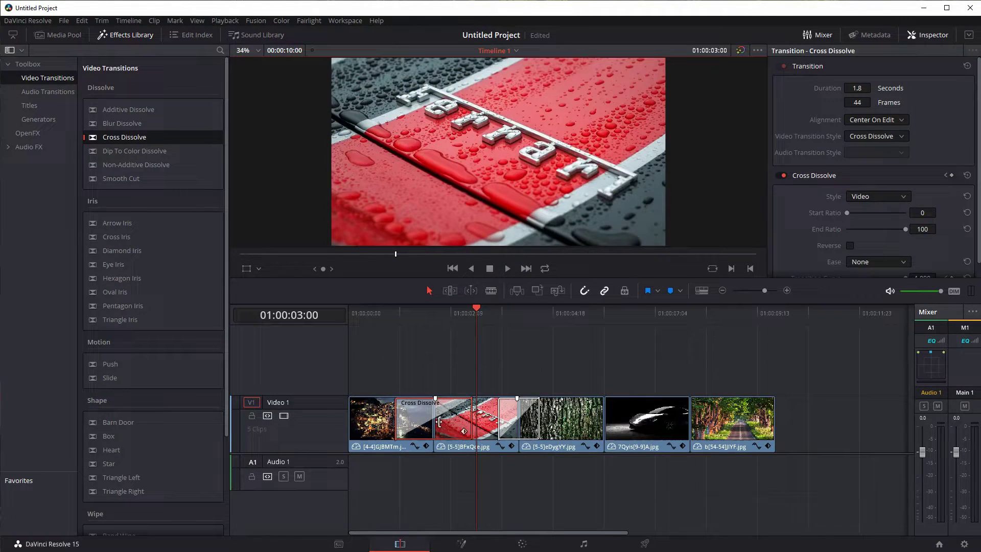
left_click(967, 66)
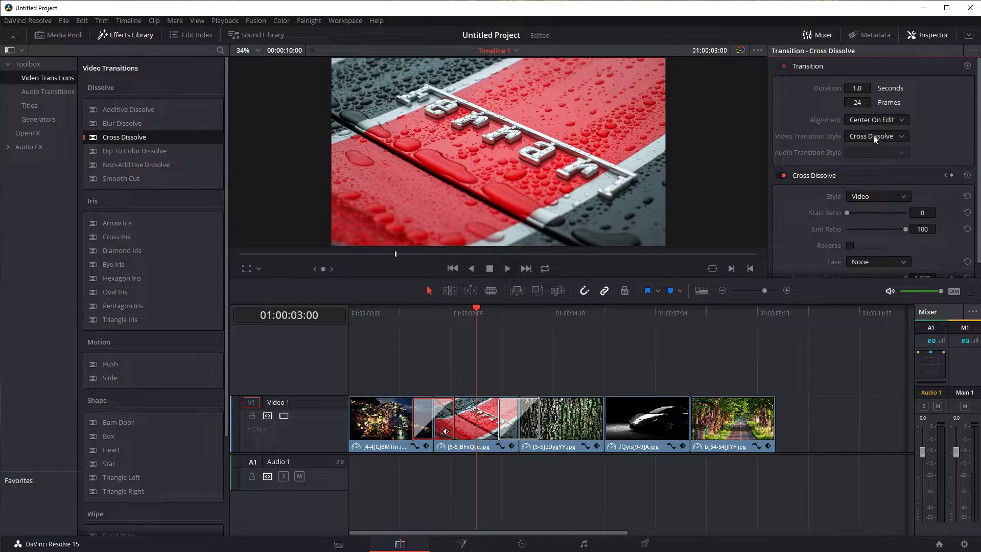
Step: Change the first transition's style to Star and play it to preview
left_click(873, 136)
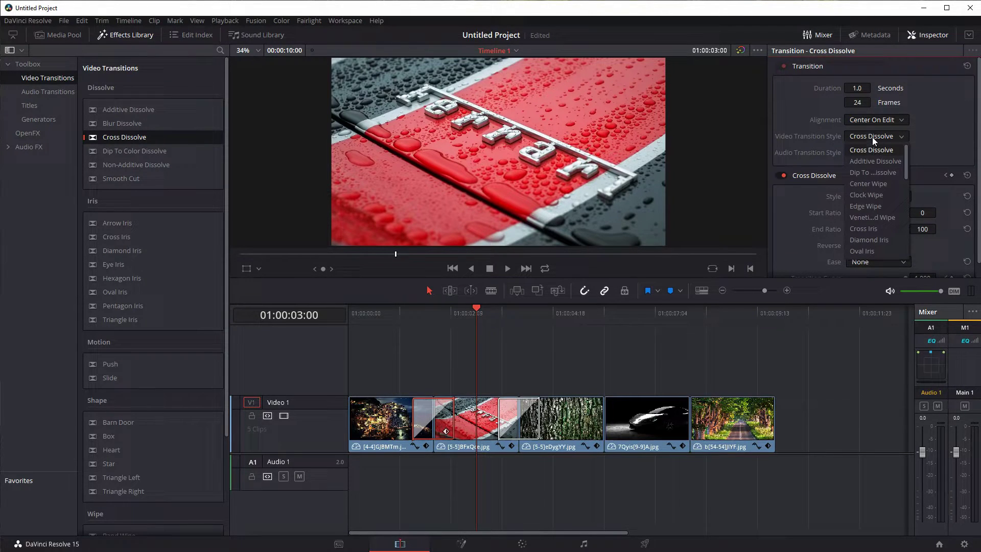
scroll(876, 185, "down", 3)
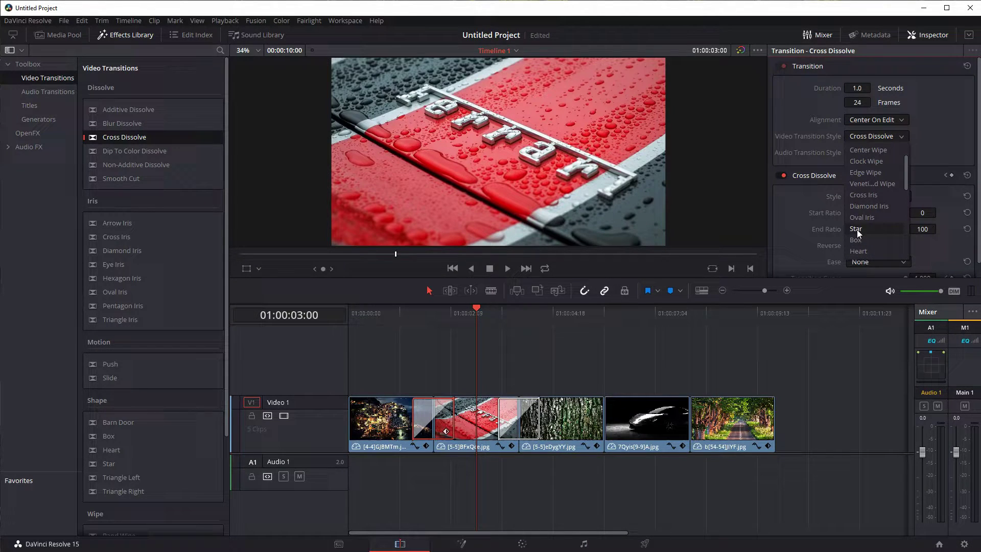
left_click(857, 229)
left_click_drag(482, 305, 400, 319)
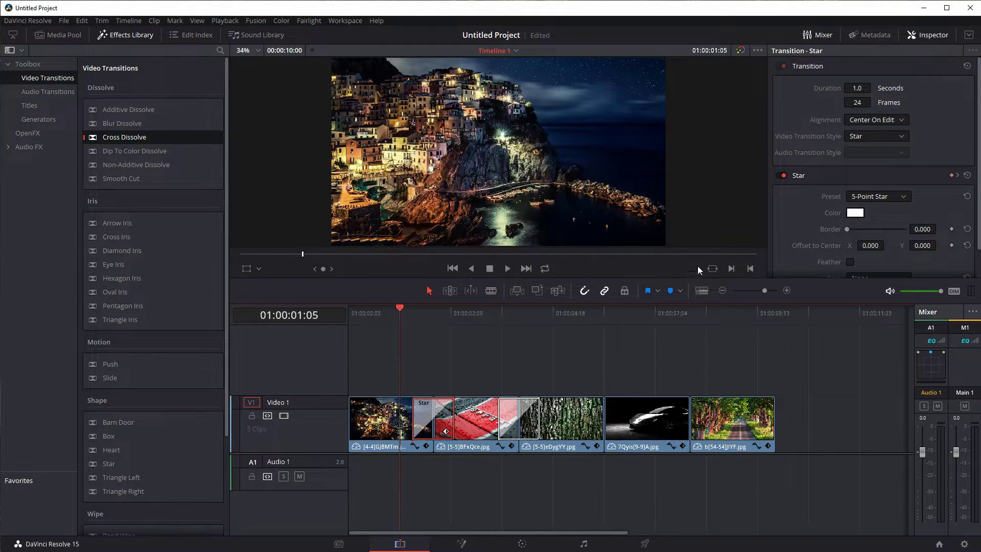
left_click(506, 269)
left_click(504, 269)
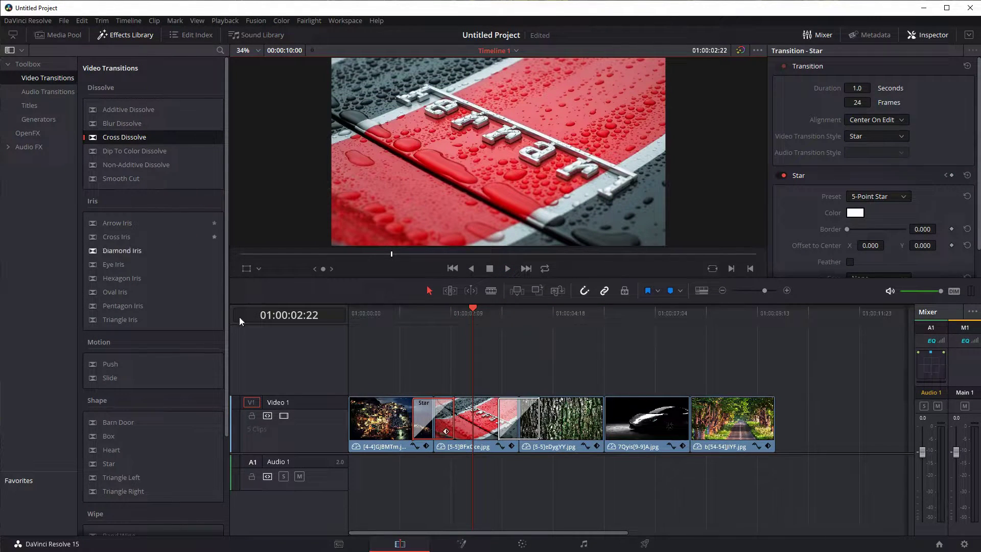
Step: Select the dissolve between the red car and bark photos, then scrub through the Star transition
left_click(507, 419)
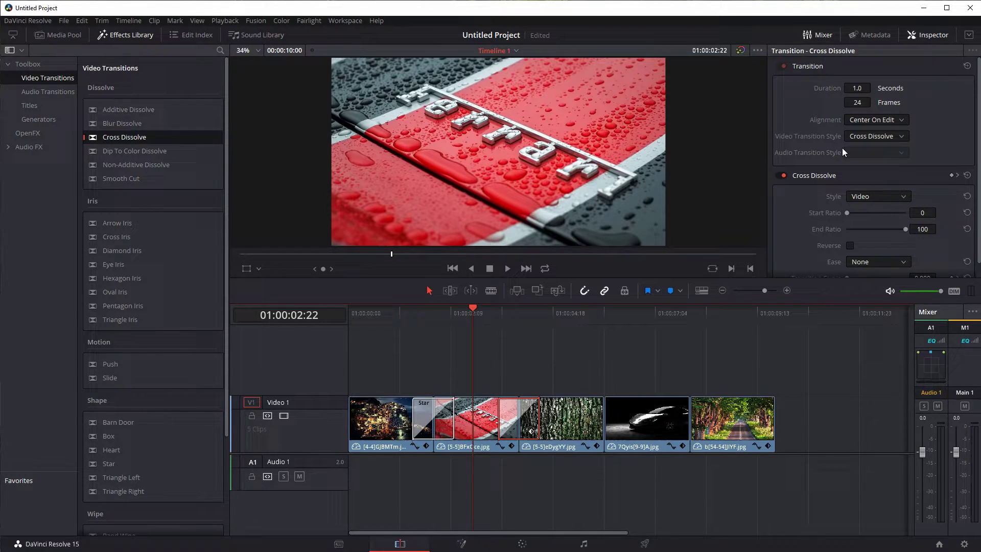
scroll(842, 152, "down", 1)
scroll(841, 215, "up", 1)
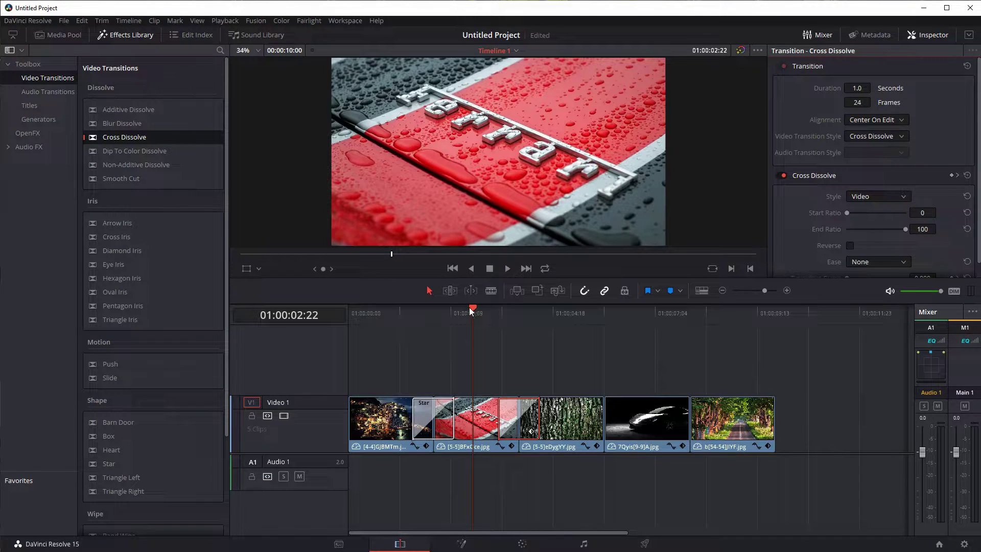
left_click_drag(471, 309, 398, 308)
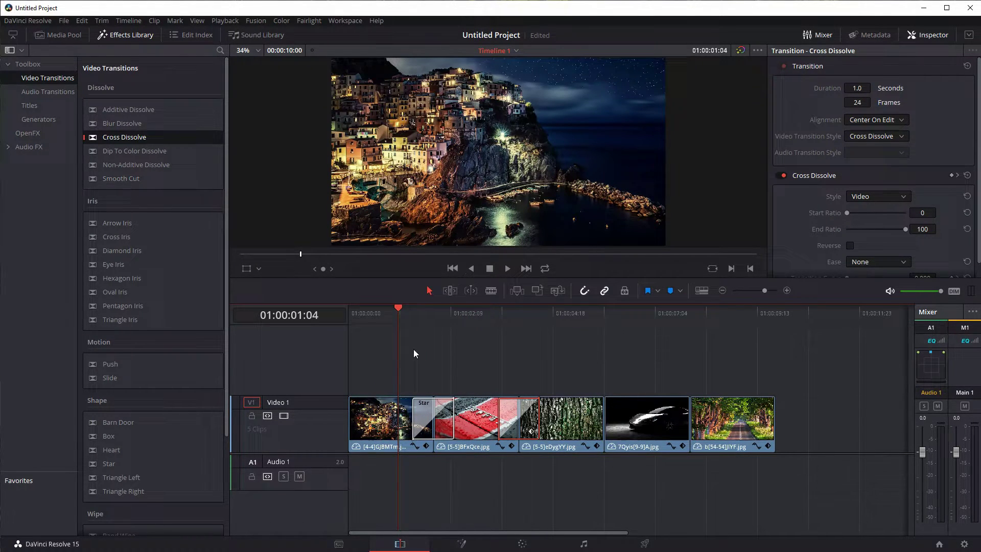
left_click_drag(397, 307, 553, 323)
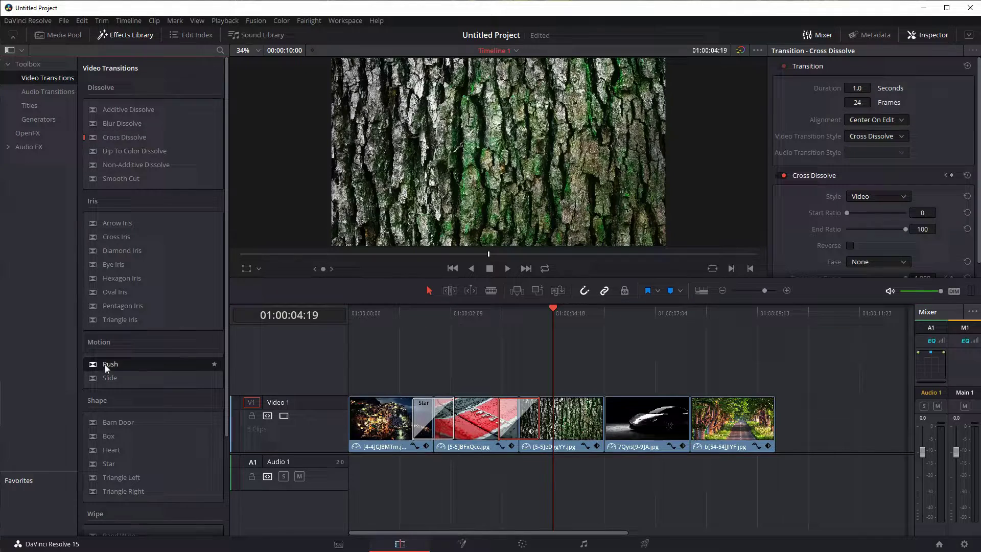
Step: Drop a Push transition between the bark and car photos and Eye Iris before the tree-road photo
left_click_drag(105, 364, 600, 417)
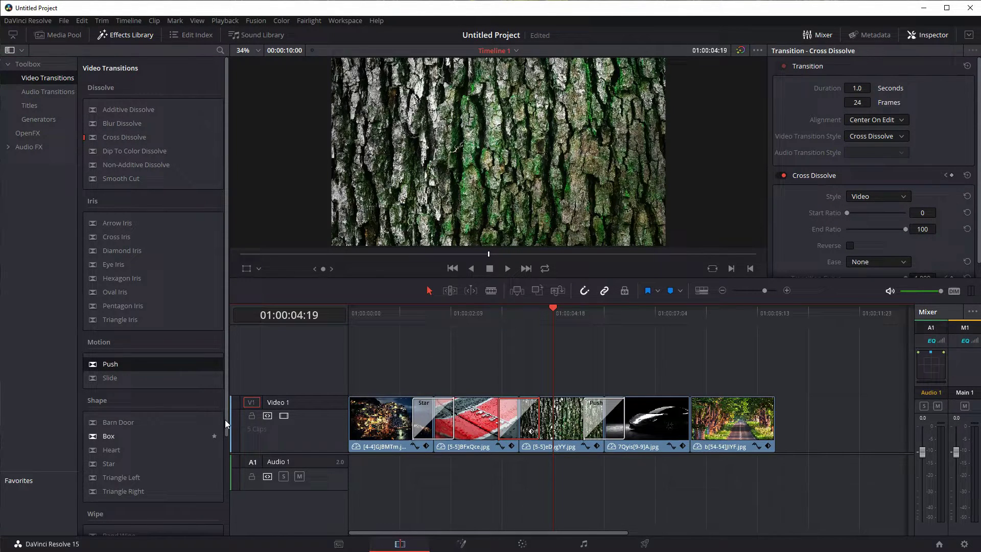
left_click_drag(224, 419, 254, 326)
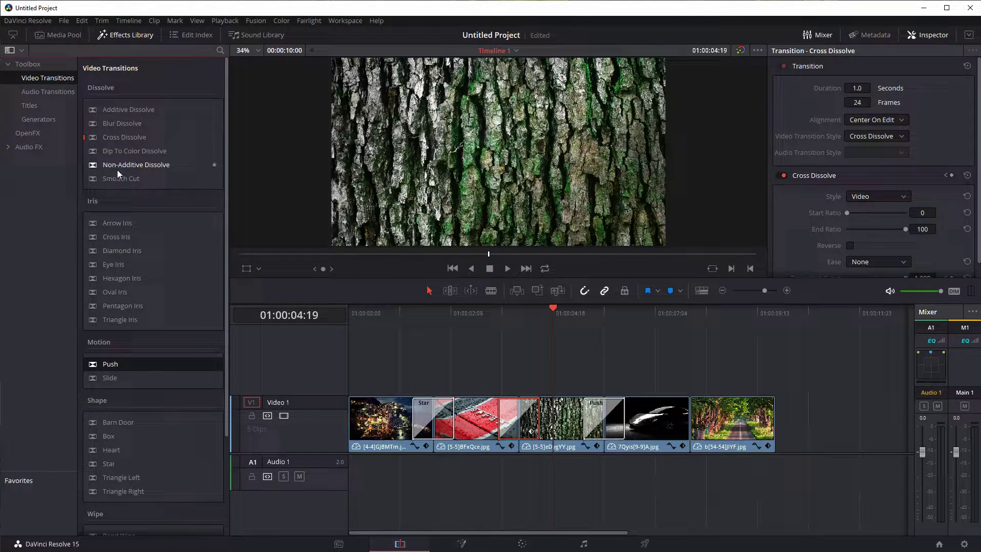
left_click_drag(109, 264, 681, 430)
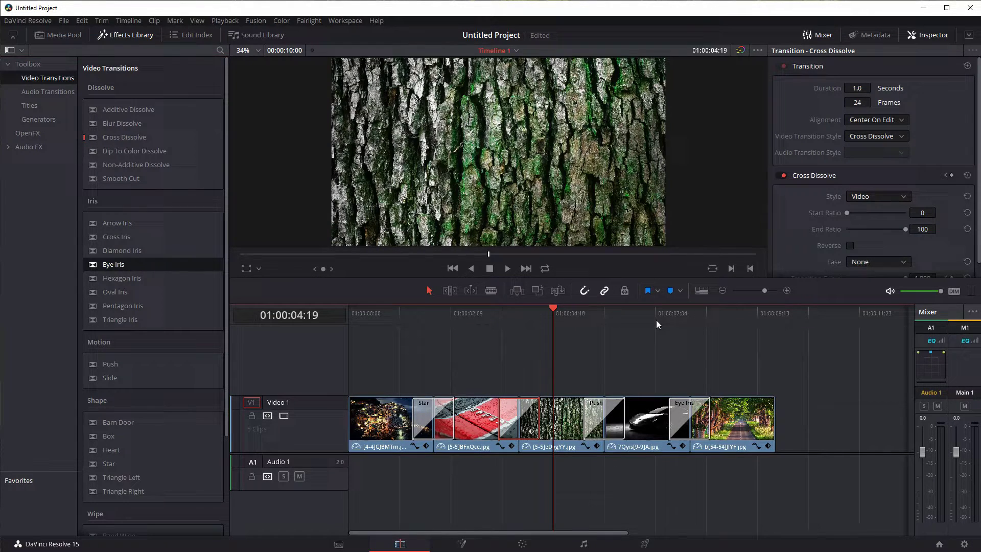
Step: Preview the Eye Iris and the slideshow from near the start, parking on the tree-road photo
left_click(656, 318)
left_click(508, 269)
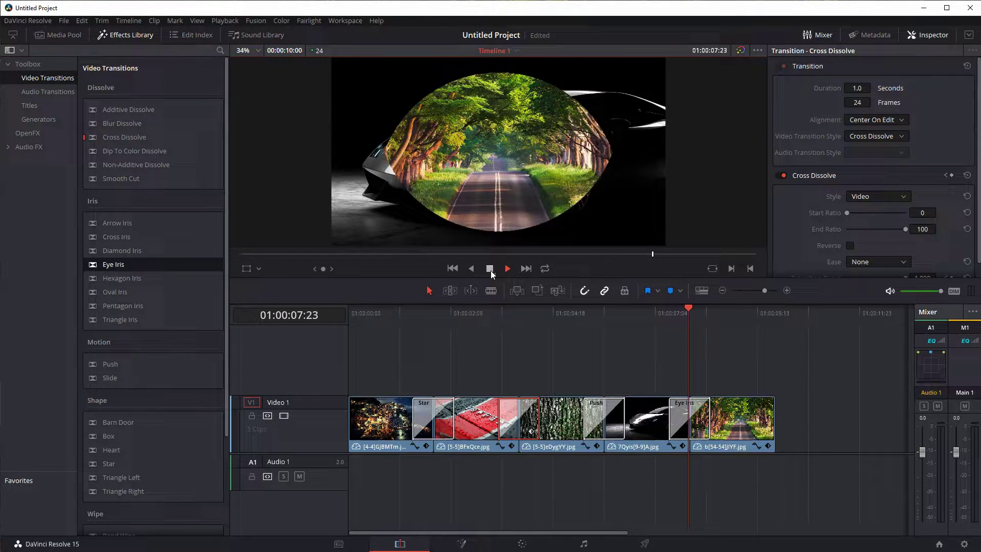
left_click(384, 322)
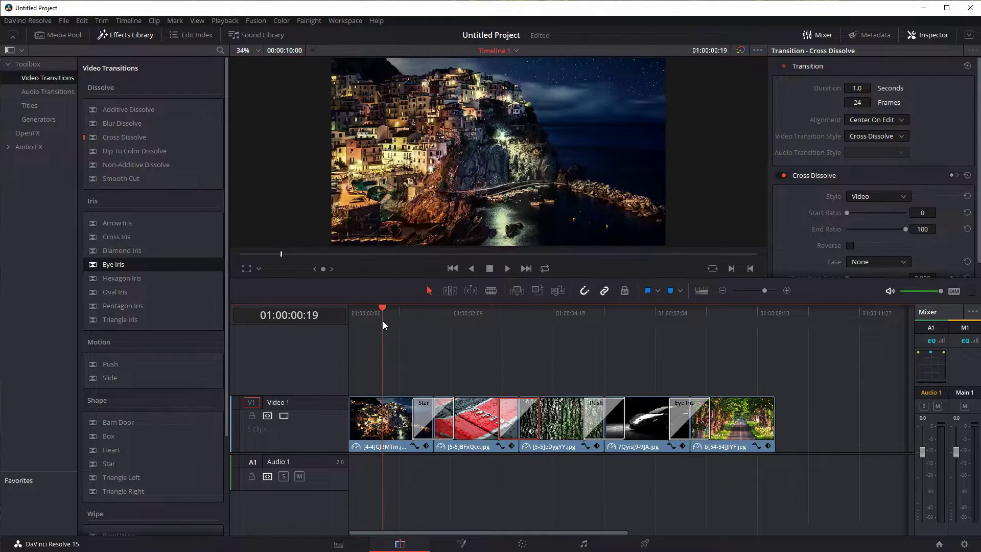
left_click(507, 269)
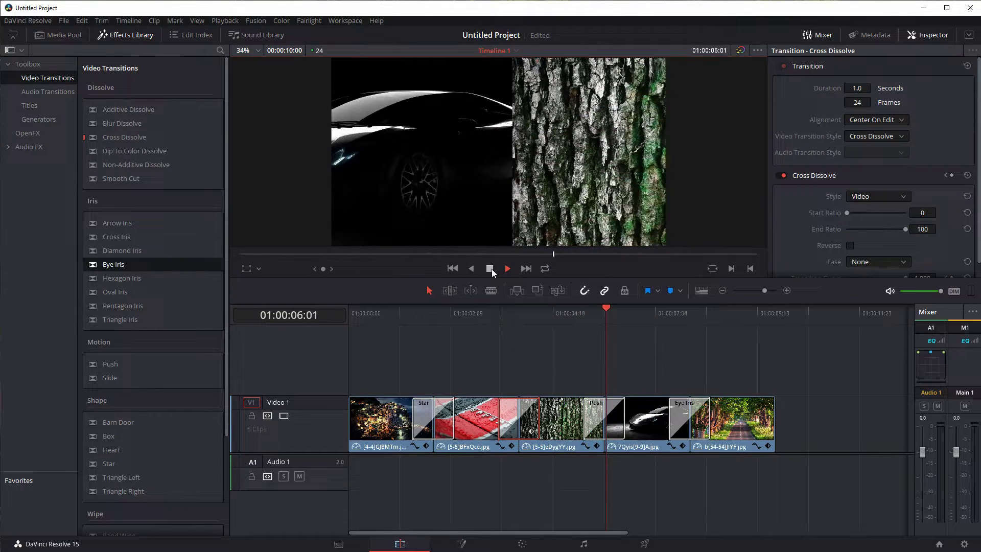
left_click(490, 269)
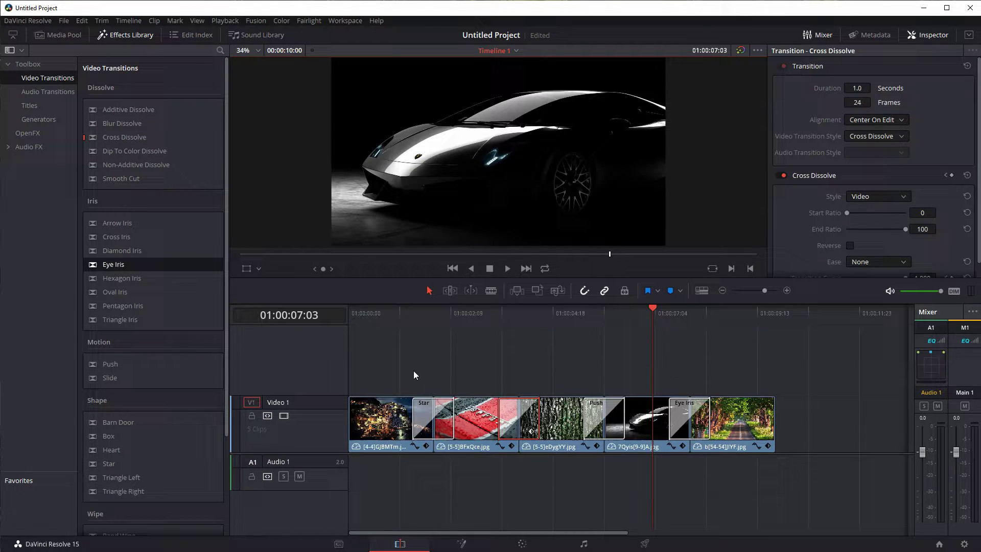
left_click(734, 315)
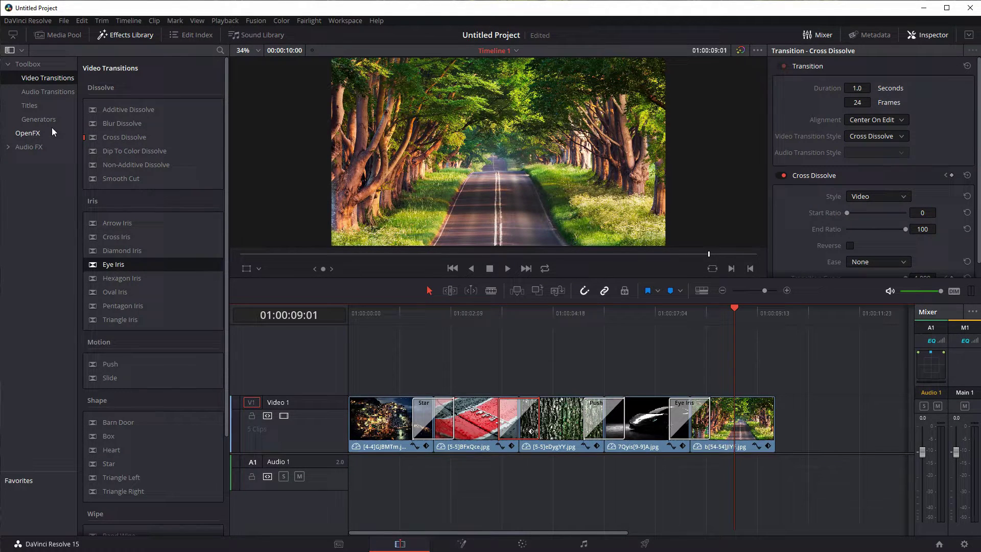
Step: Drag the ResolveFX Glow effect from OpenFX onto the final tree-road photo
left_click(26, 134)
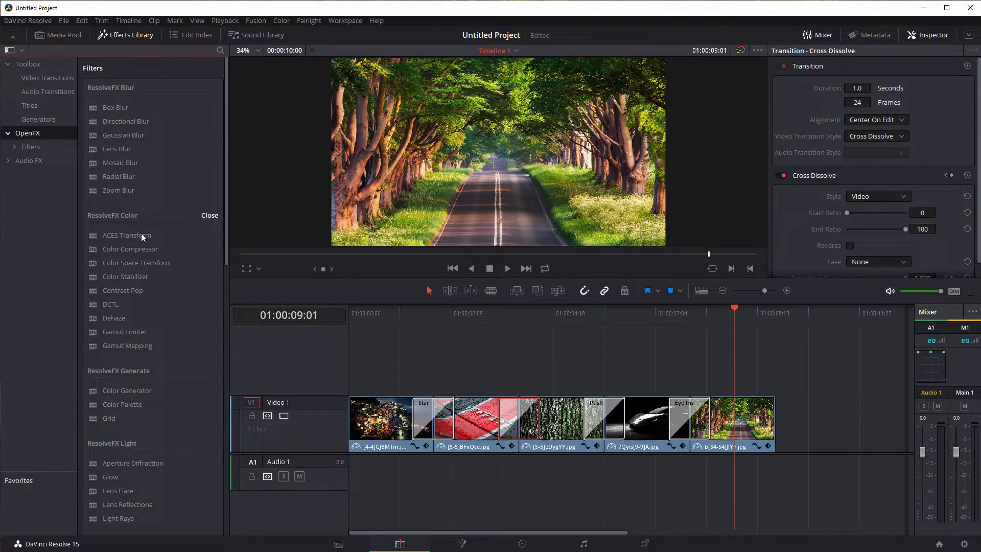
scroll(145, 254, "down", 3)
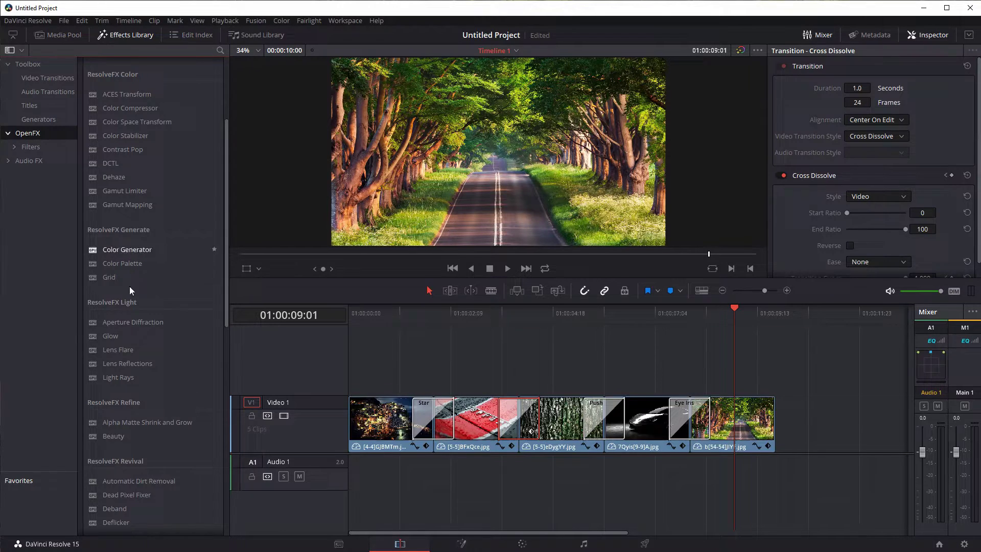
left_click_drag(107, 334, 747, 423)
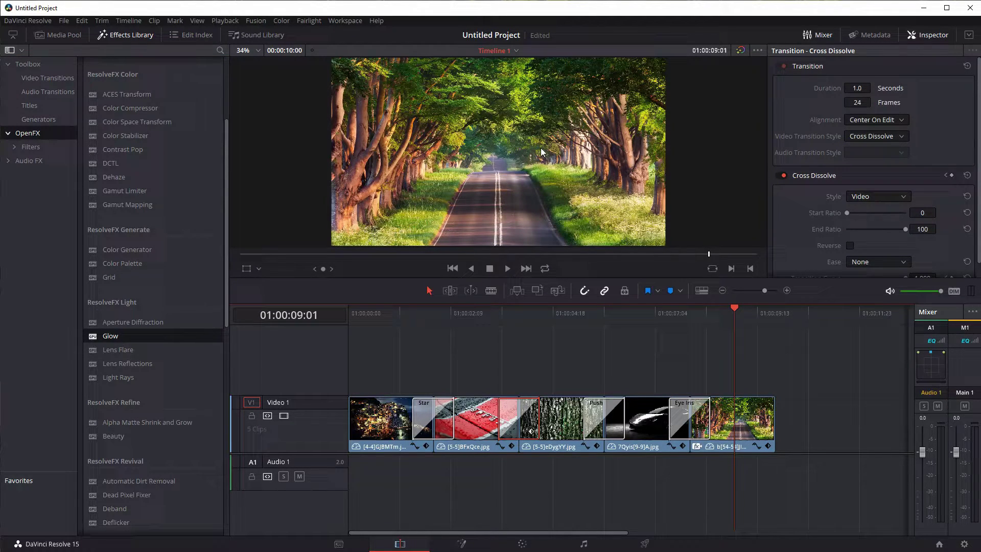
Step: Set the Glow's Shine Threshold to 0.288, Spread 0.754 and H/V Ratio 0.712
left_click(751, 425)
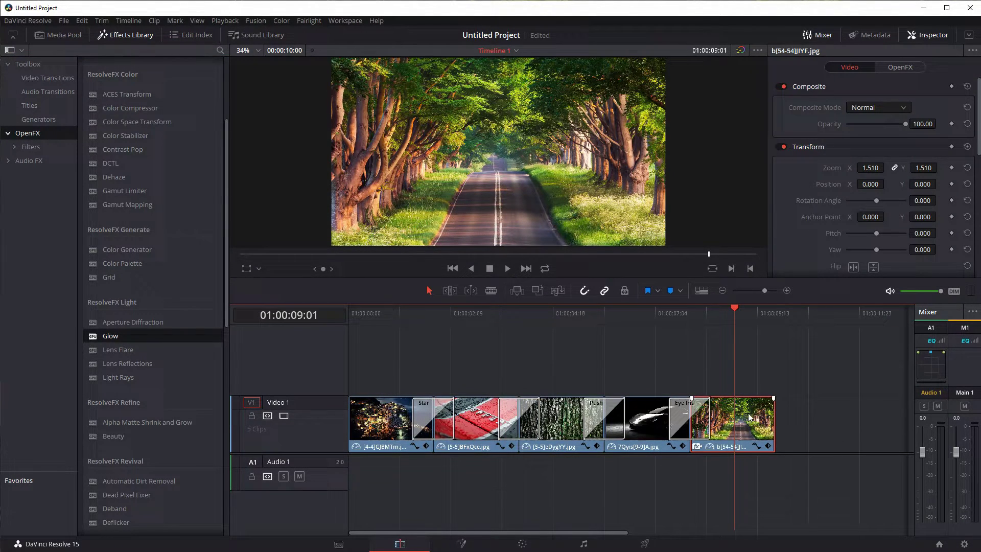
left_click(898, 70)
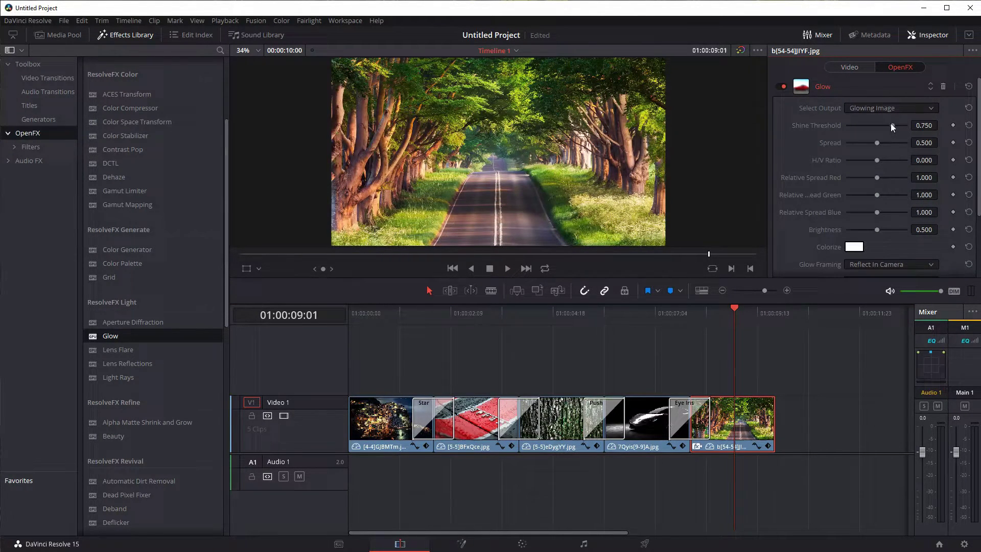
left_click_drag(900, 124, 899, 160)
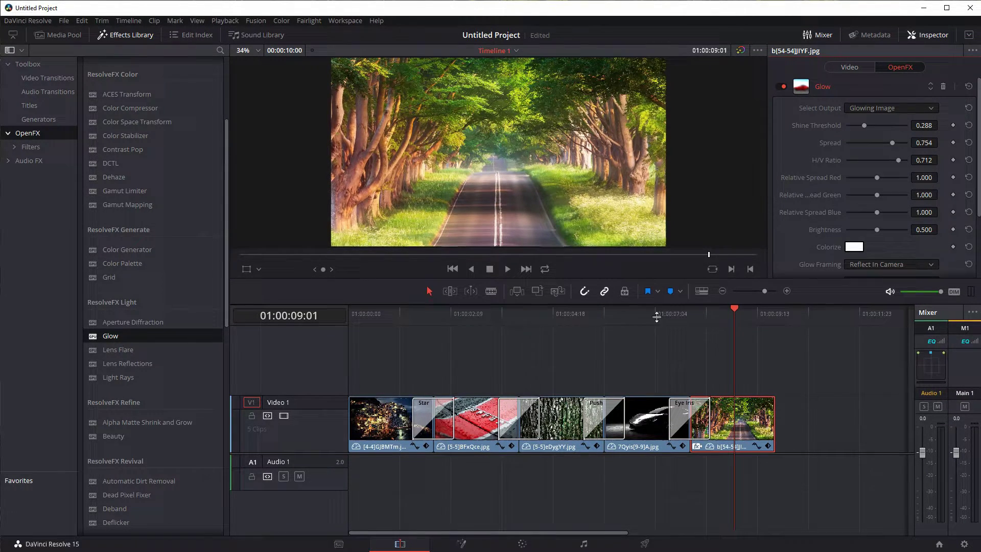
left_click_drag(659, 302, 659, 349)
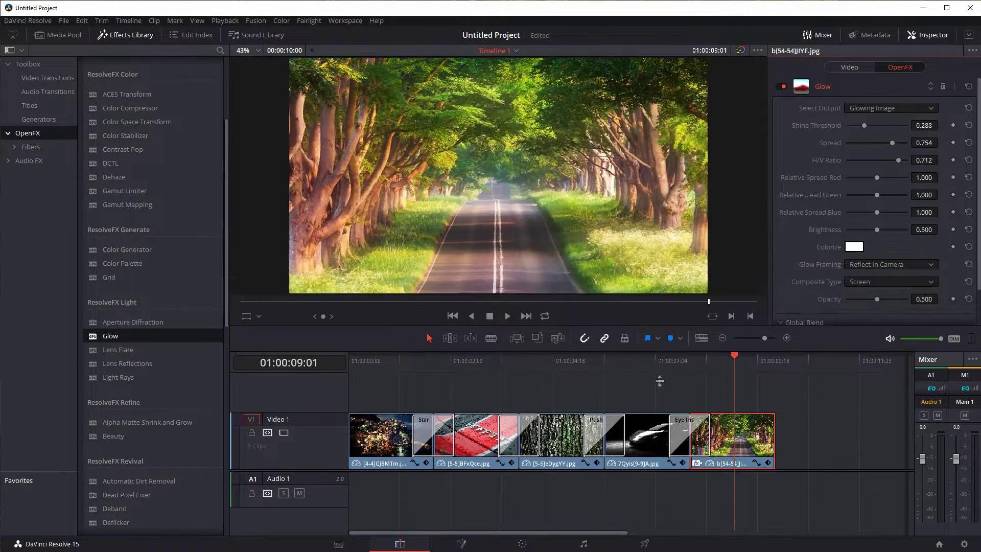
left_click(780, 88)
left_click(781, 88)
left_click(781, 88)
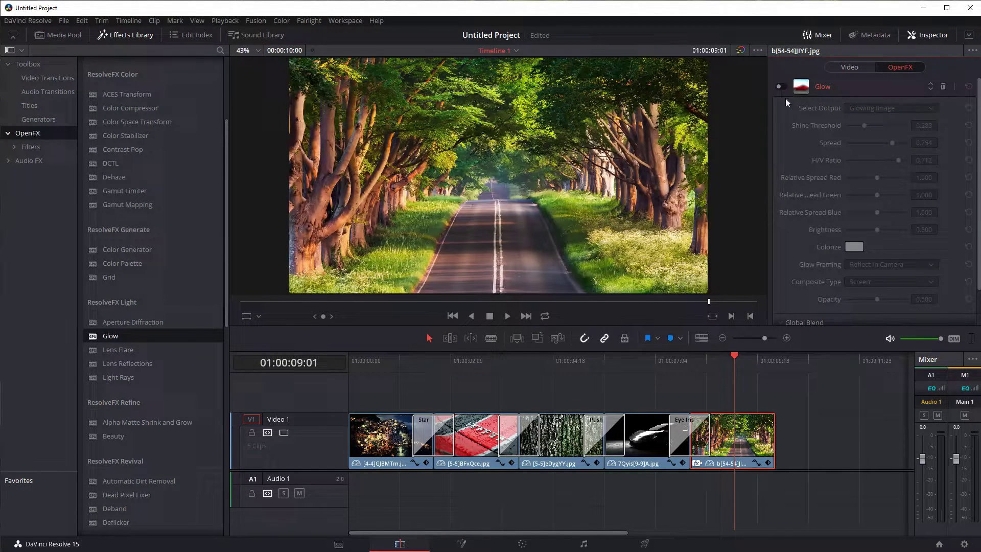
left_click(781, 87)
left_click(780, 86)
left_click(781, 87)
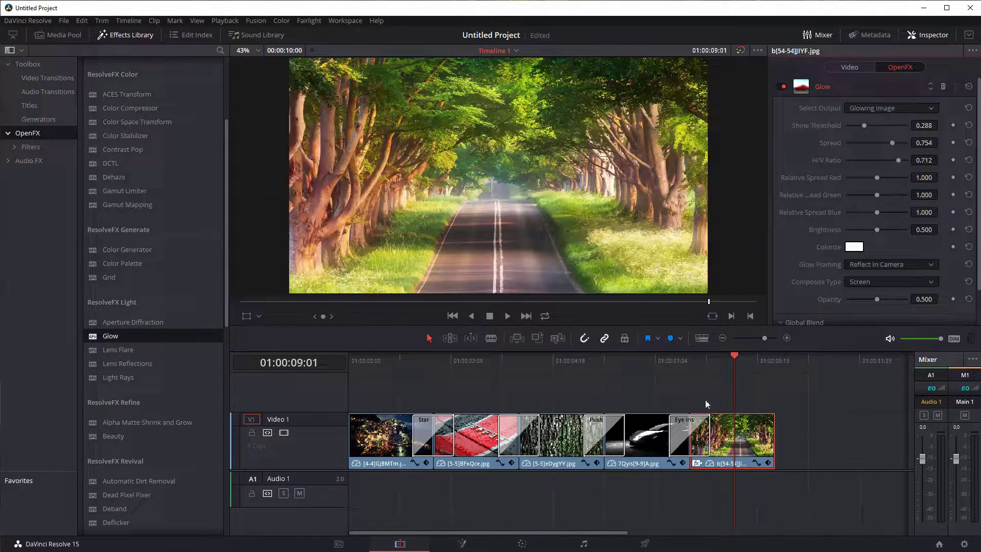
left_click(646, 368)
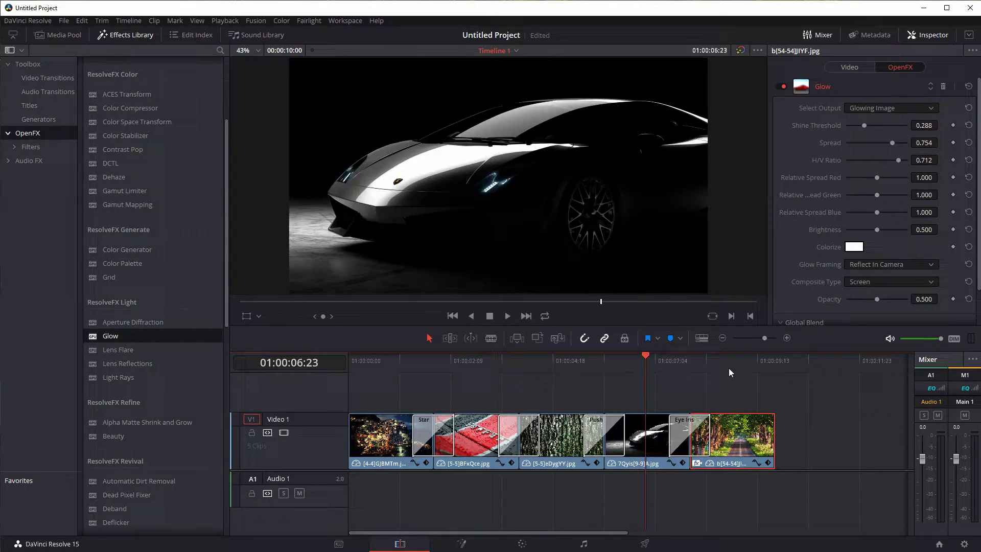
left_click(729, 367)
left_click(639, 360)
left_click(557, 363)
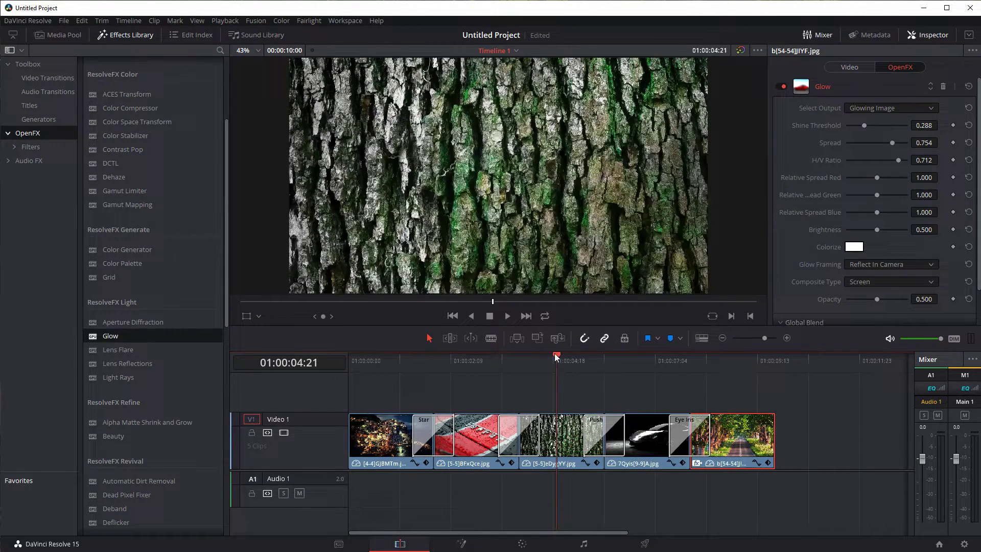
left_click(401, 362)
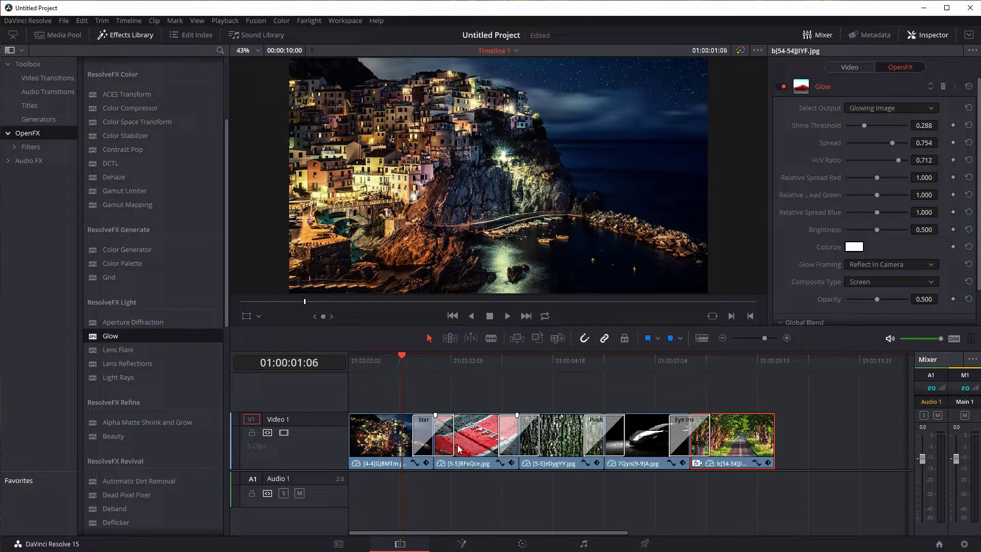
left_click(475, 437)
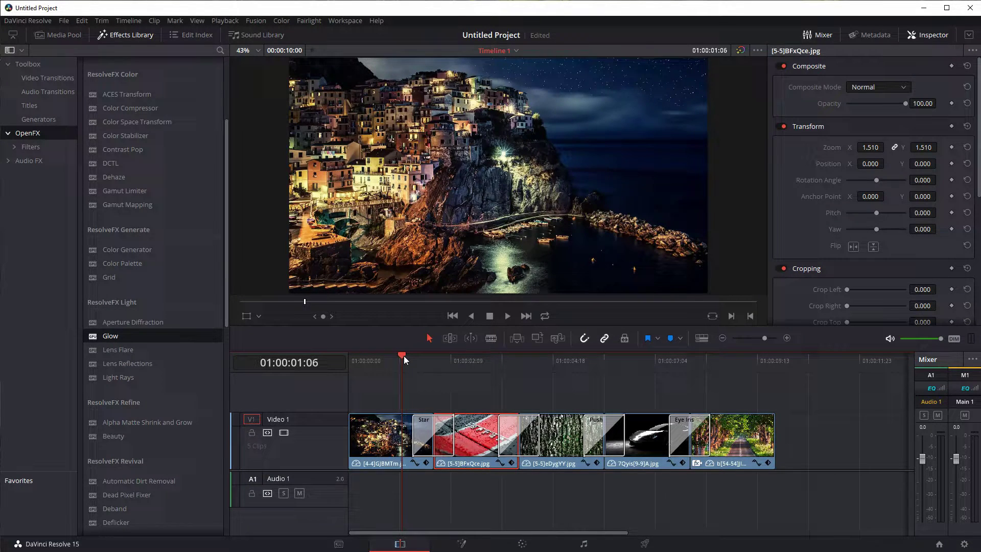
left_click_drag(403, 355, 436, 354)
left_click(737, 364)
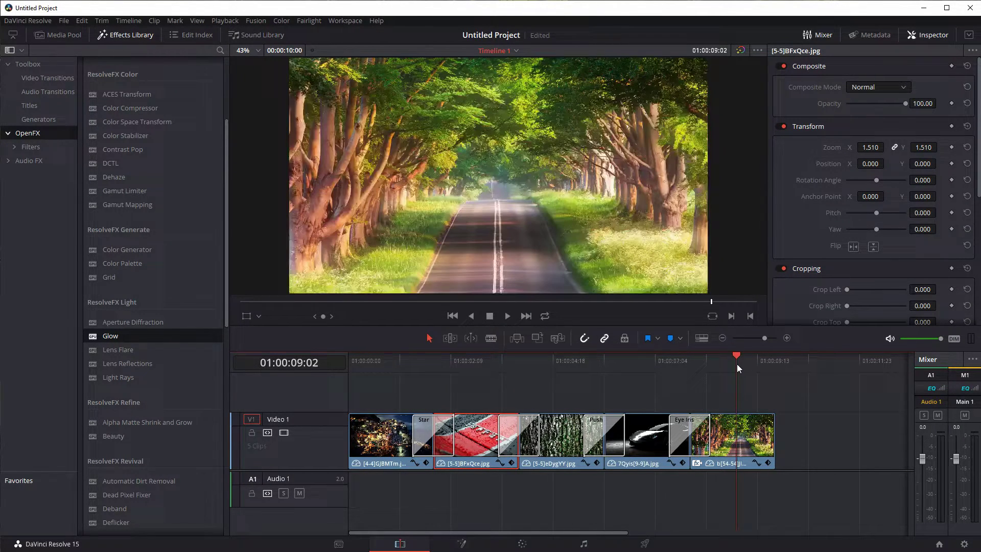
left_click_drag(735, 351, 727, 357)
Step: Open the Music folder in File Explorer and preview the Sick_Dance_Bass track
key("super+e")
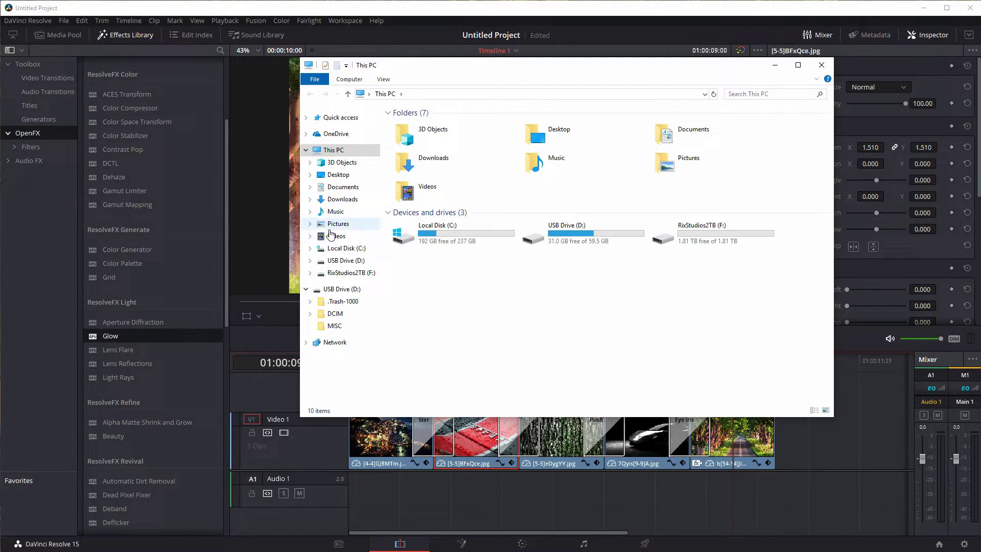
left_click(335, 211)
double_click(414, 126)
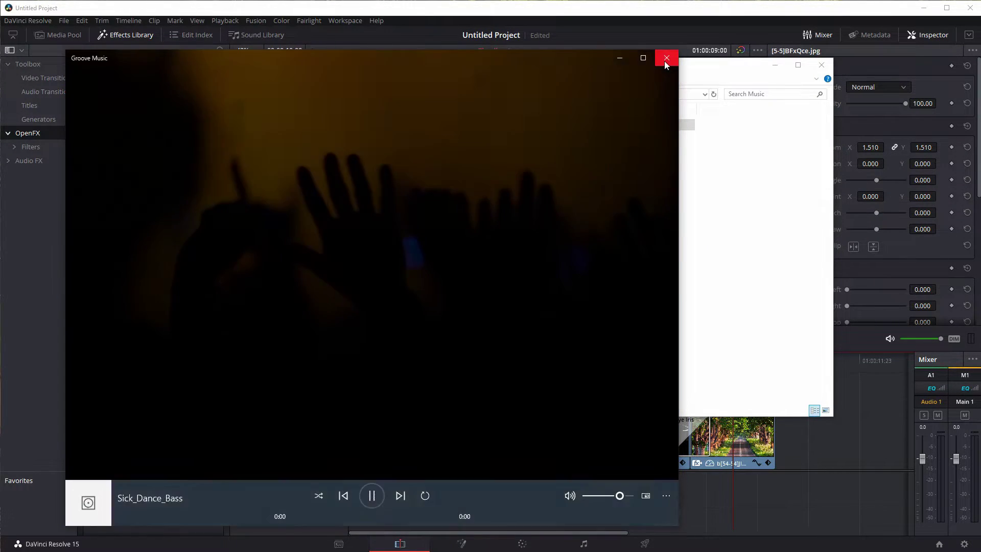
left_click(666, 57)
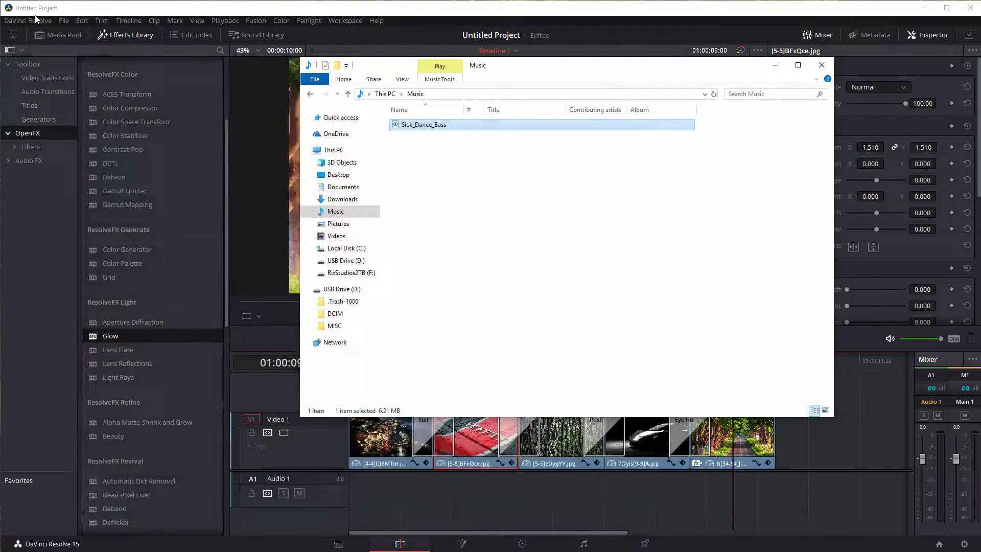
Step: Import Sick_Dance_Bass into the Media Pool and lay it on Audio 1 under the photos
left_click(57, 35)
key("alt+Tab")
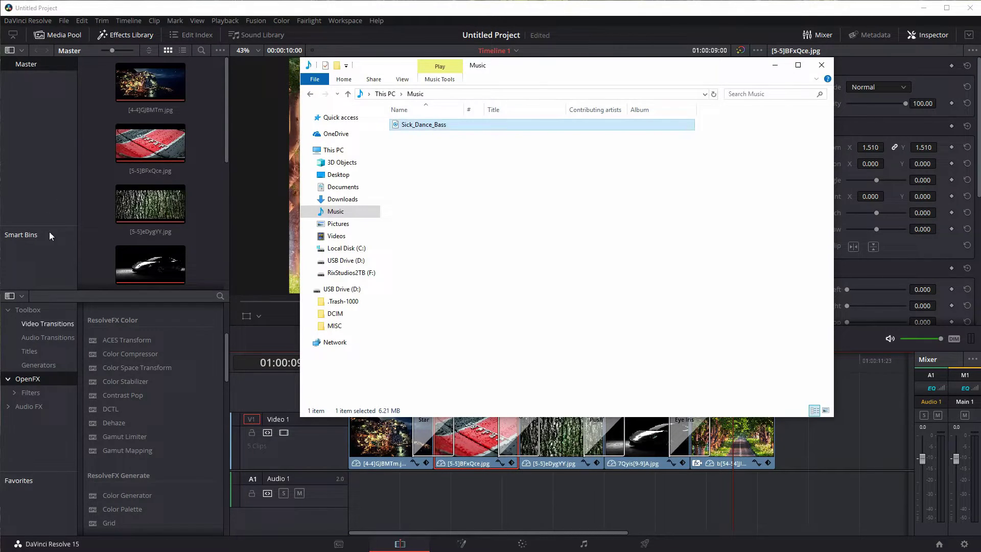
left_click_drag(427, 125, 179, 169)
left_click(821, 66)
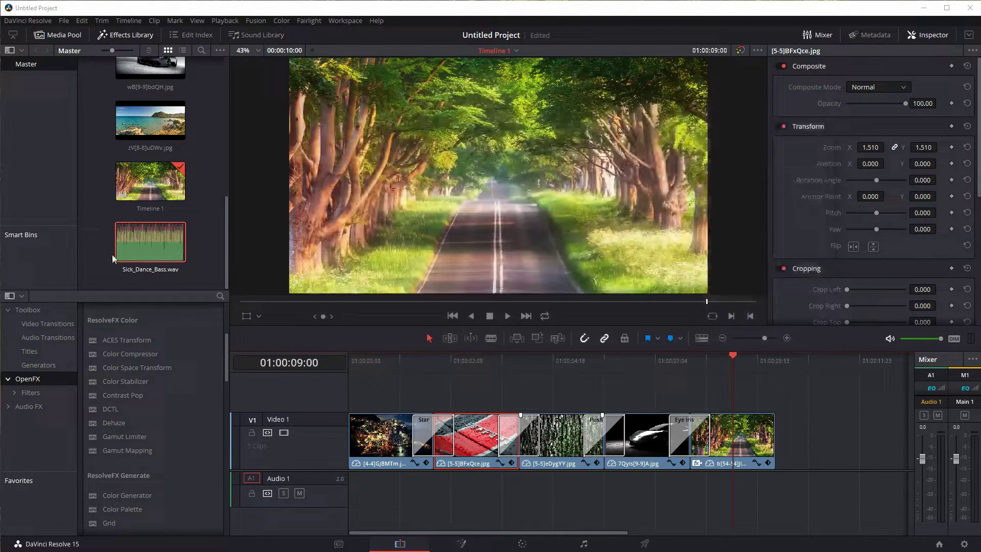
left_click_drag(144, 237, 350, 487)
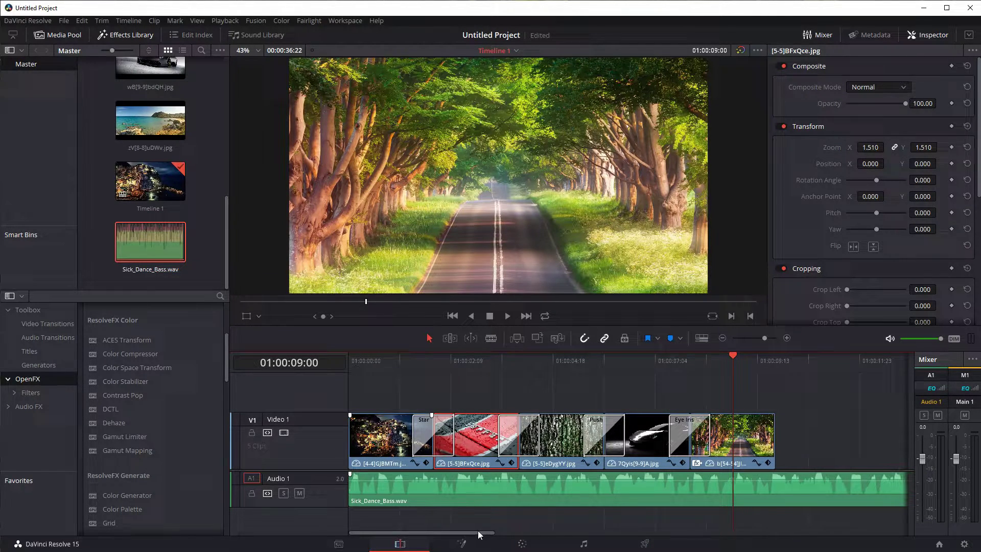
left_click(668, 360)
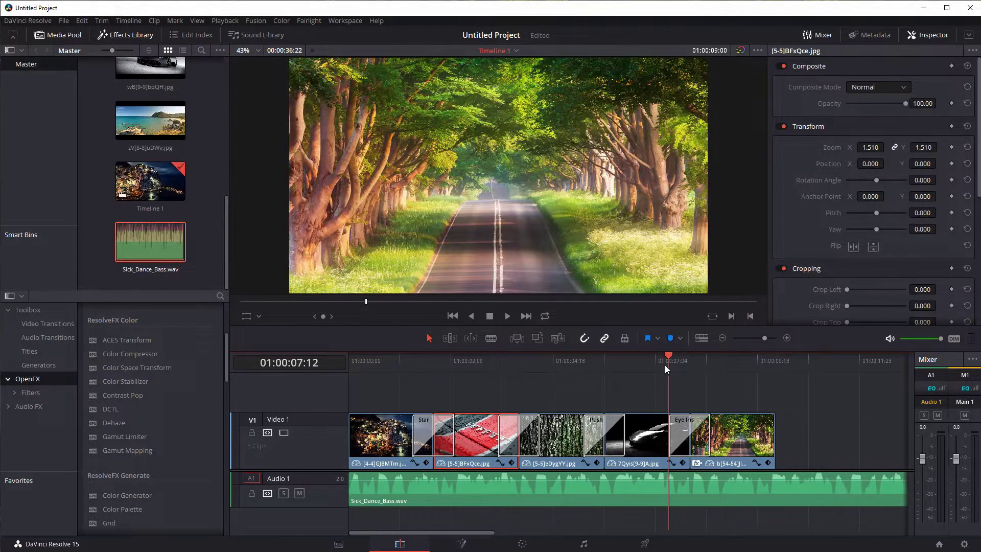
Step: Blade Sick_Dance_Bass.wav at 01:00:10:00 and delete the music past the last photo
left_click_drag(669, 355, 363, 360)
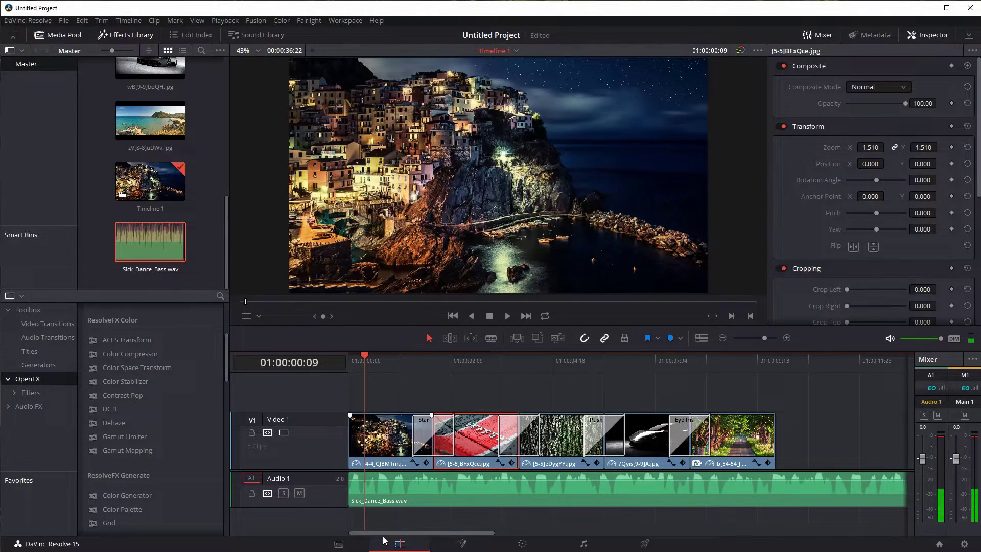
left_click(790, 360)
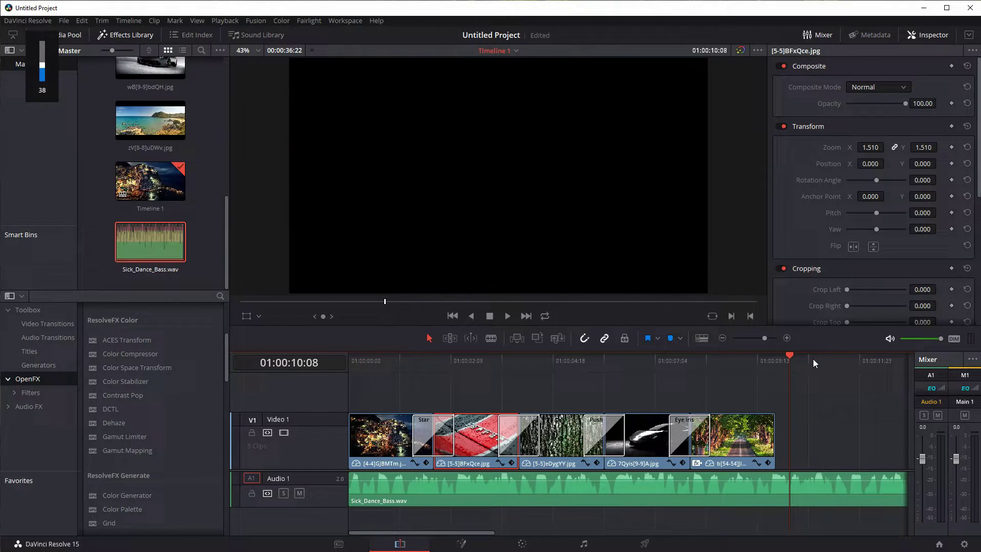
left_click_drag(482, 529, 534, 523)
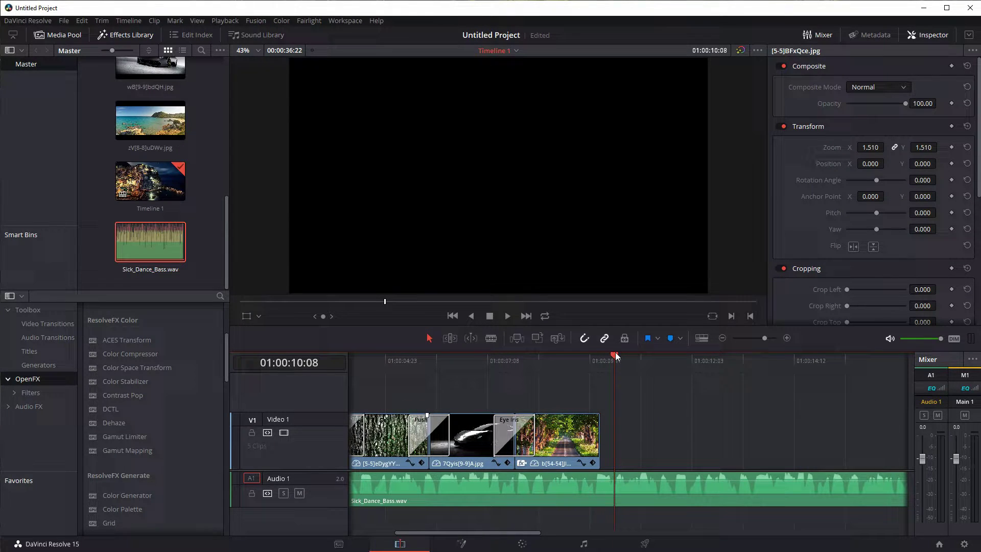
left_click_drag(615, 354, 601, 356)
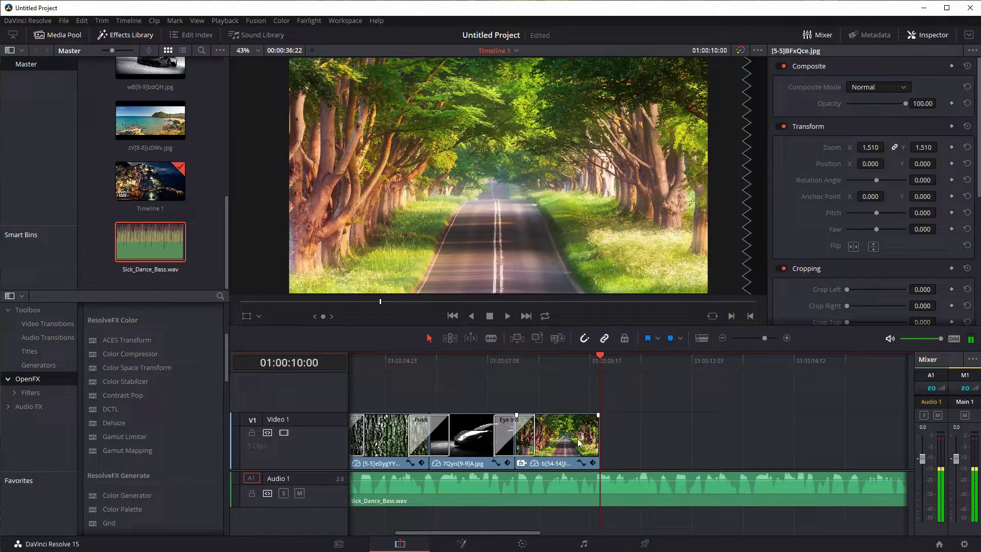
left_click(491, 337)
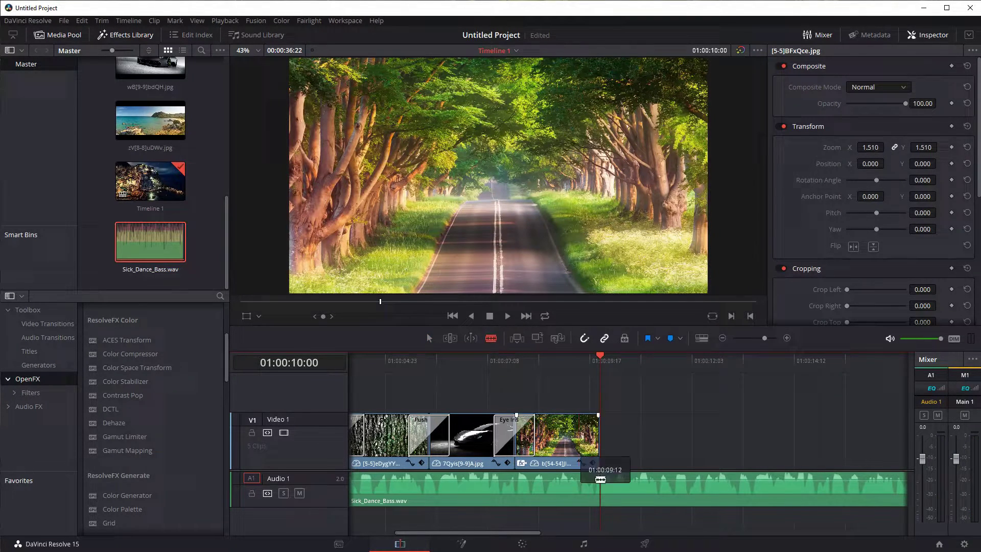
left_click(601, 484)
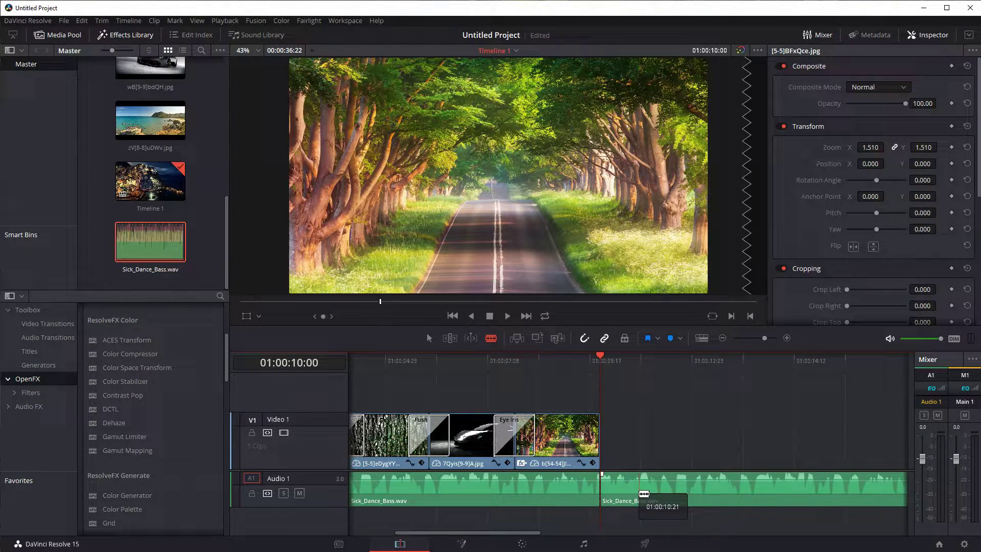
left_click(658, 486)
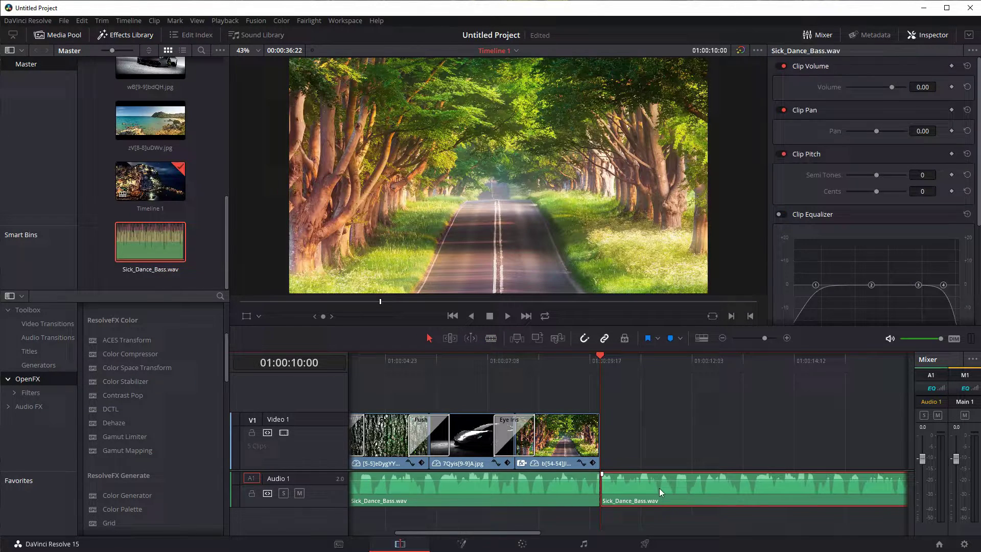
key("Delete")
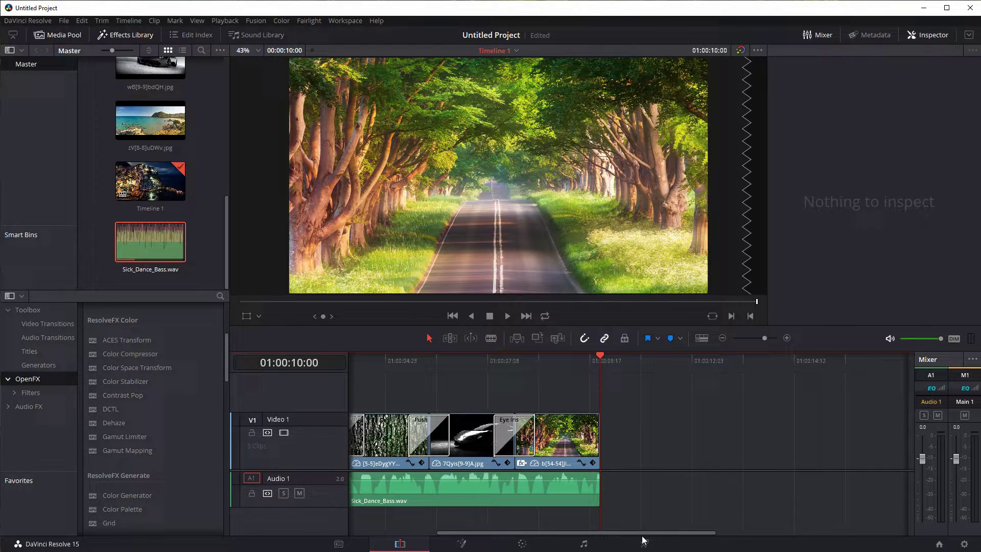
Step: Play the slideshow from the start, stopping on the car photo, then rewind
left_click_drag(643, 537, 456, 520)
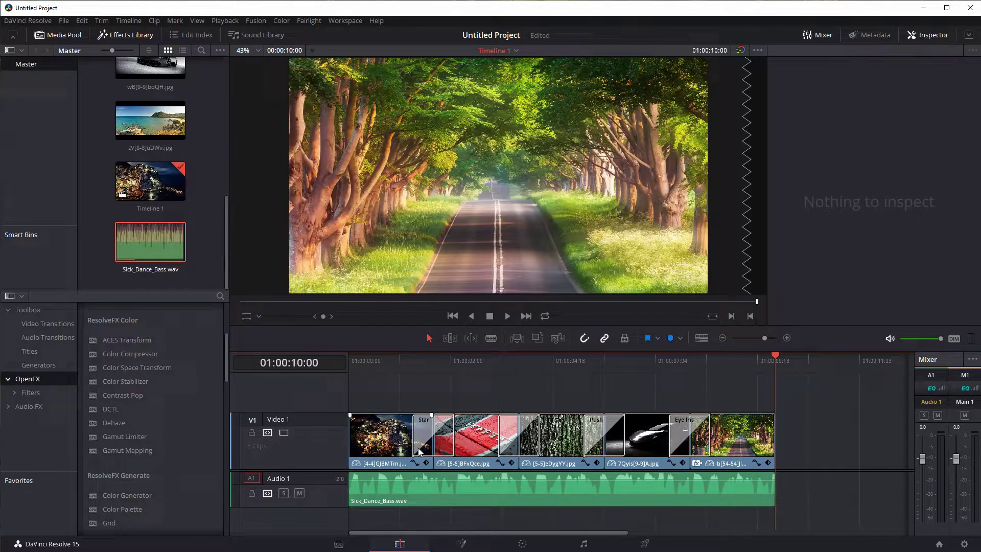
left_click(413, 361)
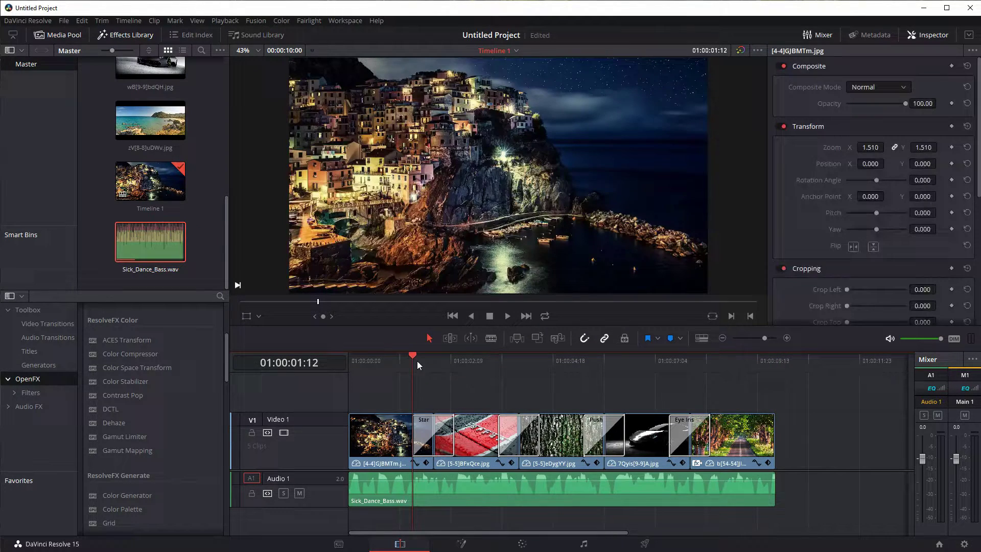
left_click_drag(402, 355, 318, 363)
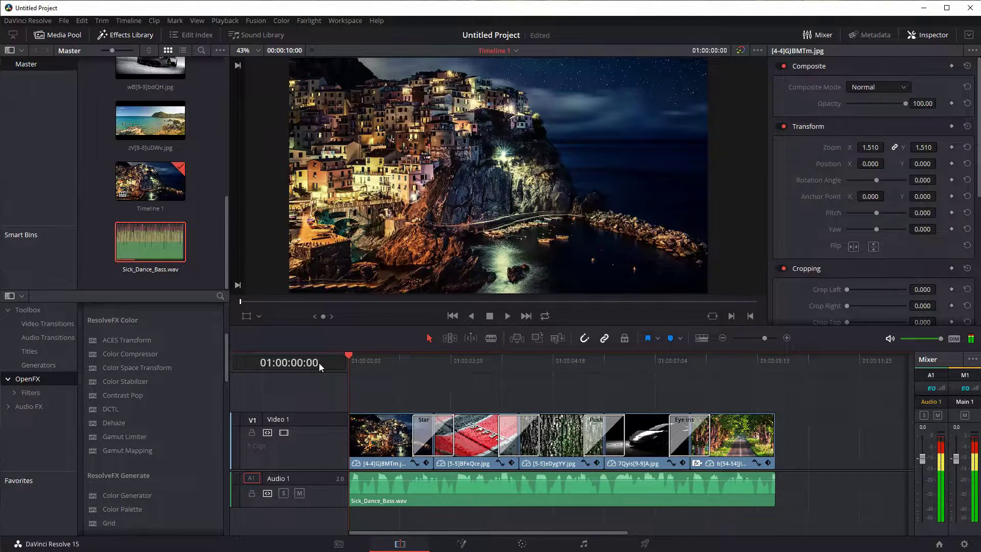
left_click(508, 317)
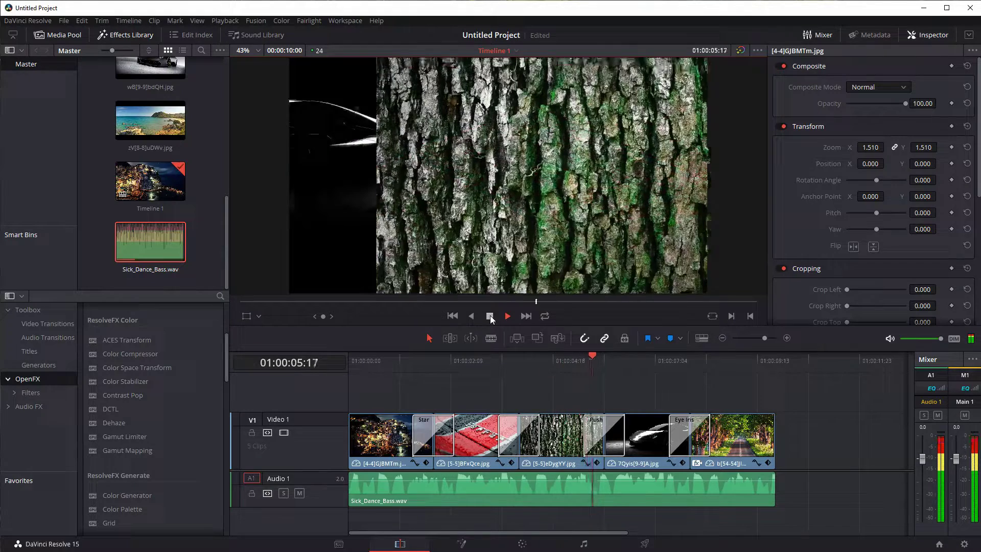
left_click(489, 316)
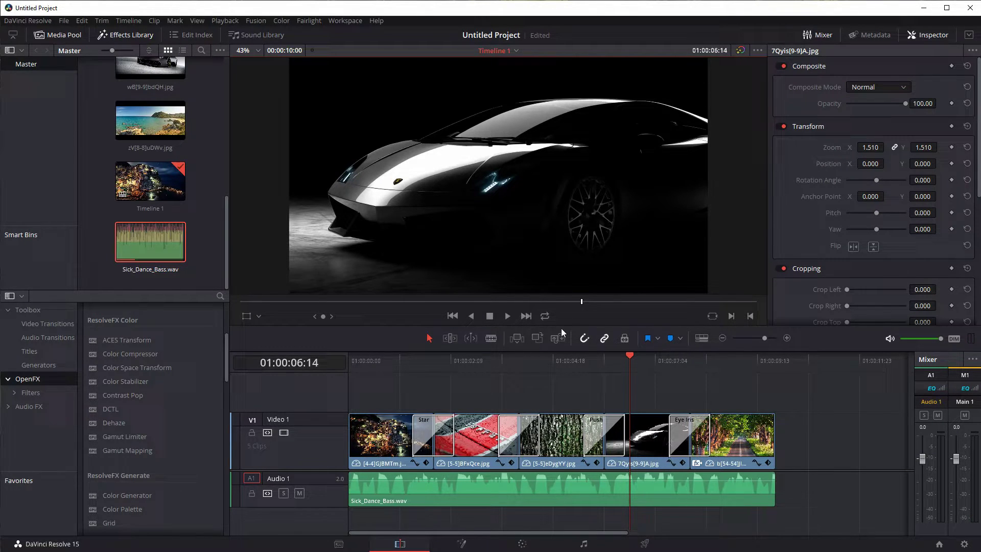
left_click_drag(630, 356, 349, 360)
Step: Toggle the audio mixer off and back on, then play the slideshow from the start
left_click(819, 35)
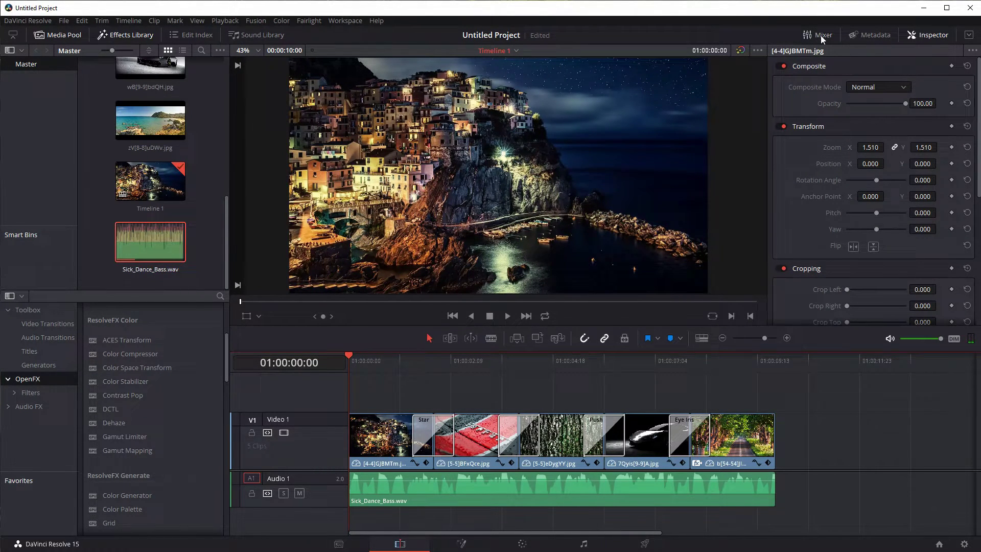
left_click(821, 36)
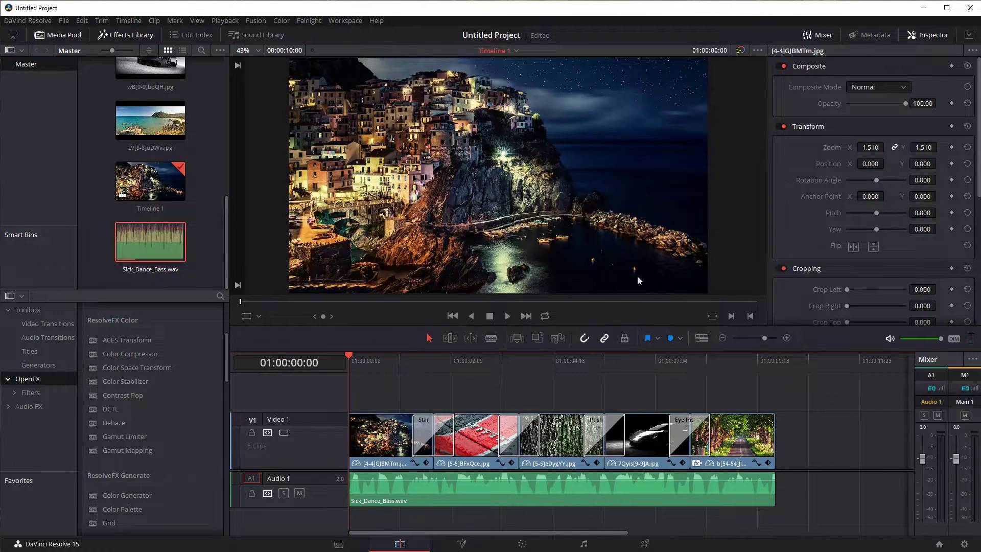
left_click(511, 317)
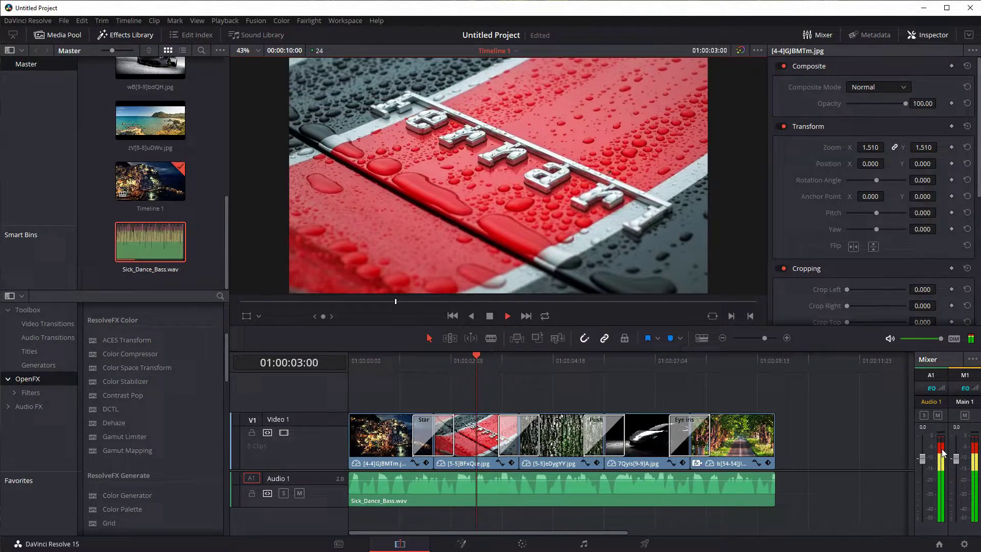
key("space")
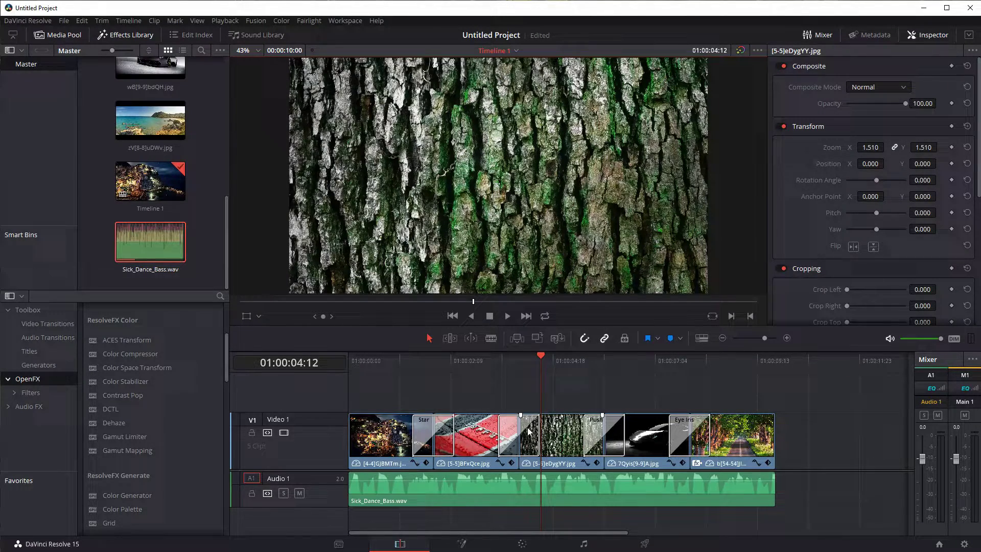
Step: Lower the Main 1 fader to -8.2 dB during playback, then replay from the start
left_click_drag(541, 357, 349, 356)
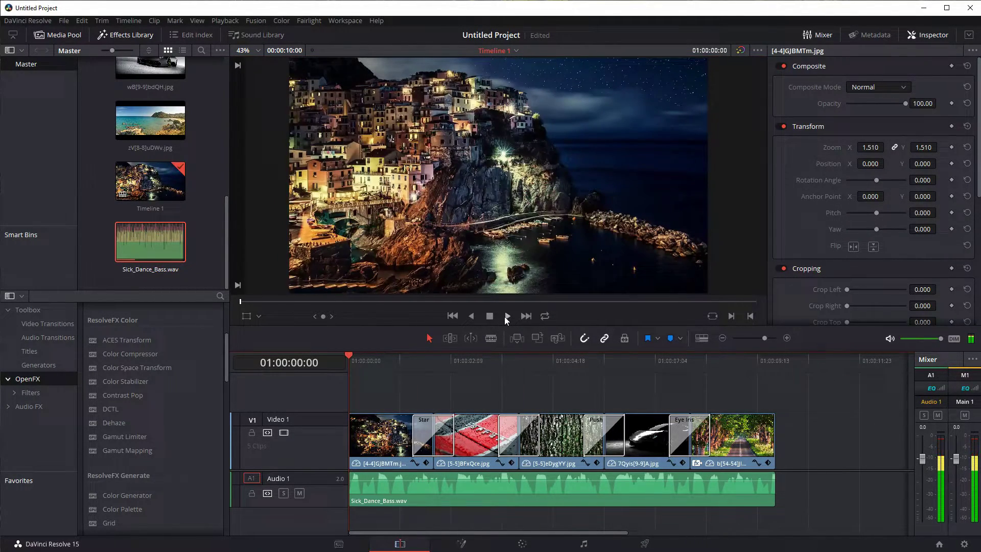
left_click(507, 316)
left_click_drag(956, 458, 959, 483)
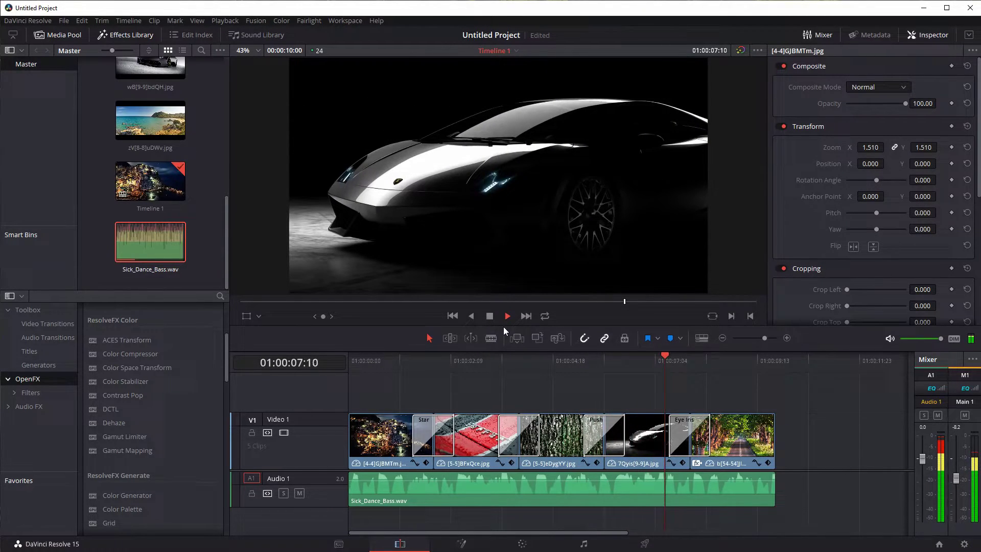
left_click(488, 317)
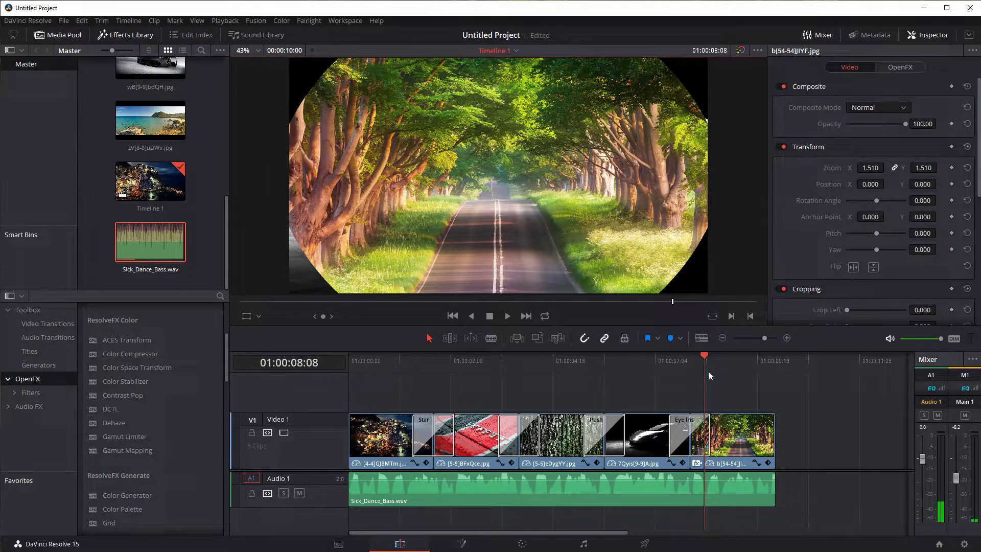
left_click_drag(705, 353, 353, 353)
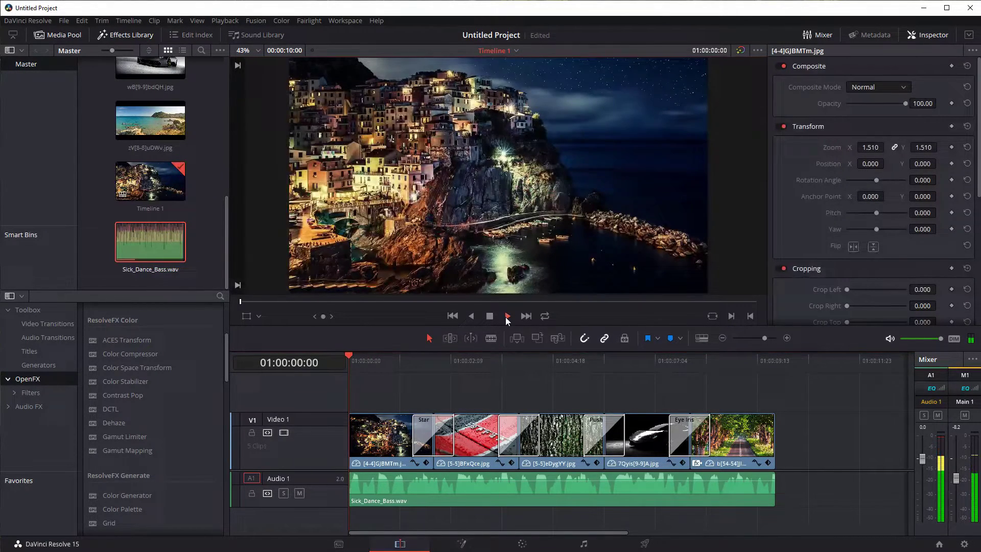
left_click(508, 315)
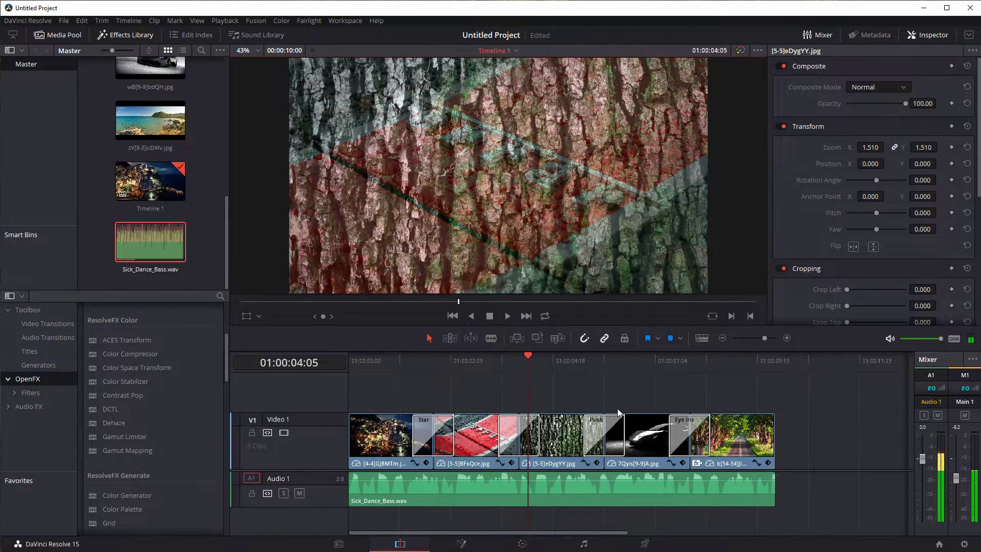
Step: Enable the music clip's equalizer, boosting band 2 about 12 dB and band 4 about 5 dB
left_click(616, 477)
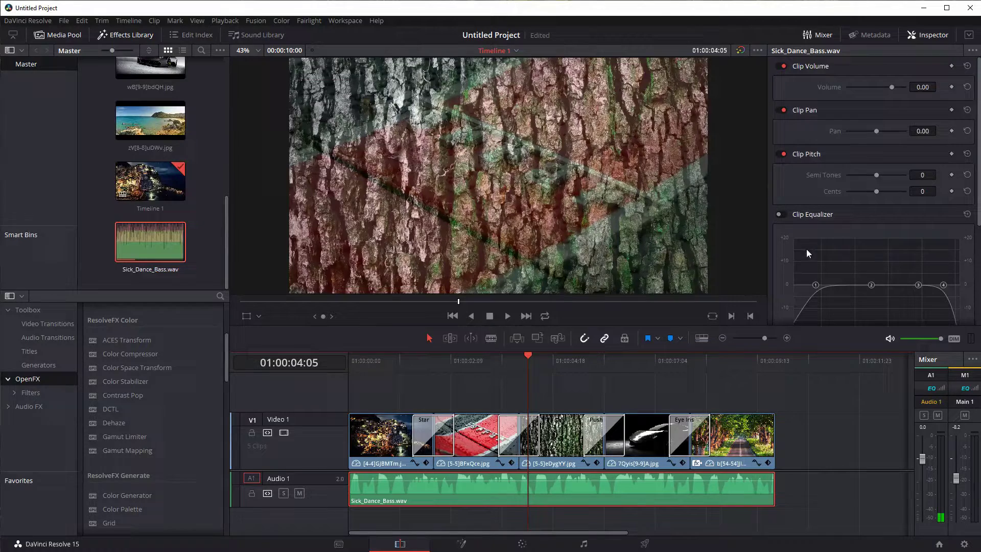
left_click(780, 215)
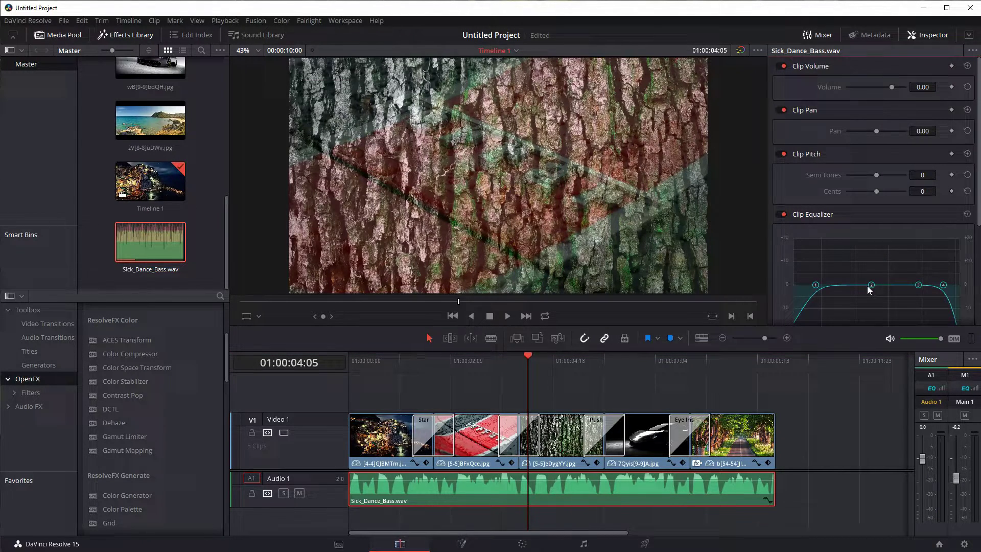
left_click_drag(872, 285, 861, 256)
mouse_move(943, 285)
left_mouse_down()
mouse_move(944, 259)
mouse_move(927, 278)
left_mouse_up()
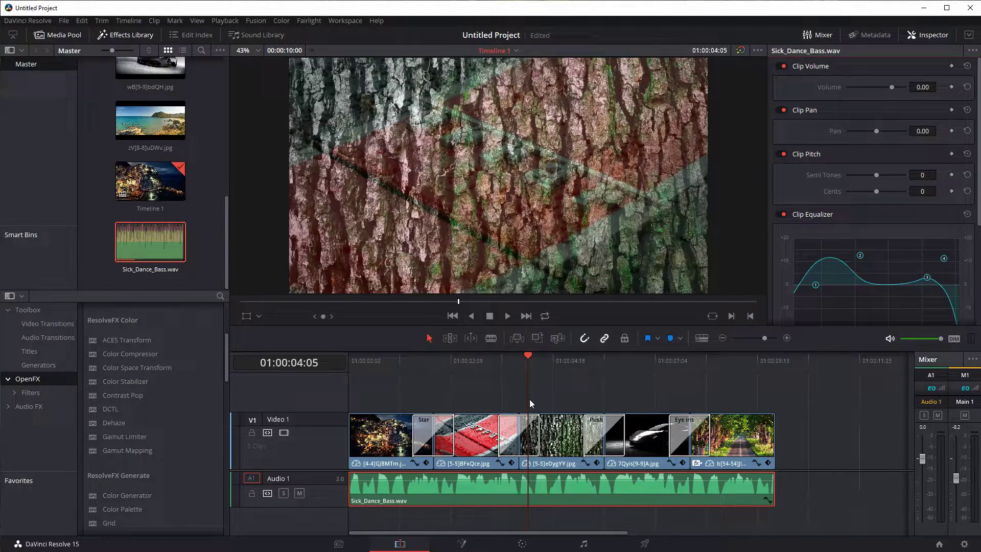
Step: Play the equalized music and lower the Main fader to about -17
left_click_drag(525, 357, 384, 358)
left_click(509, 316)
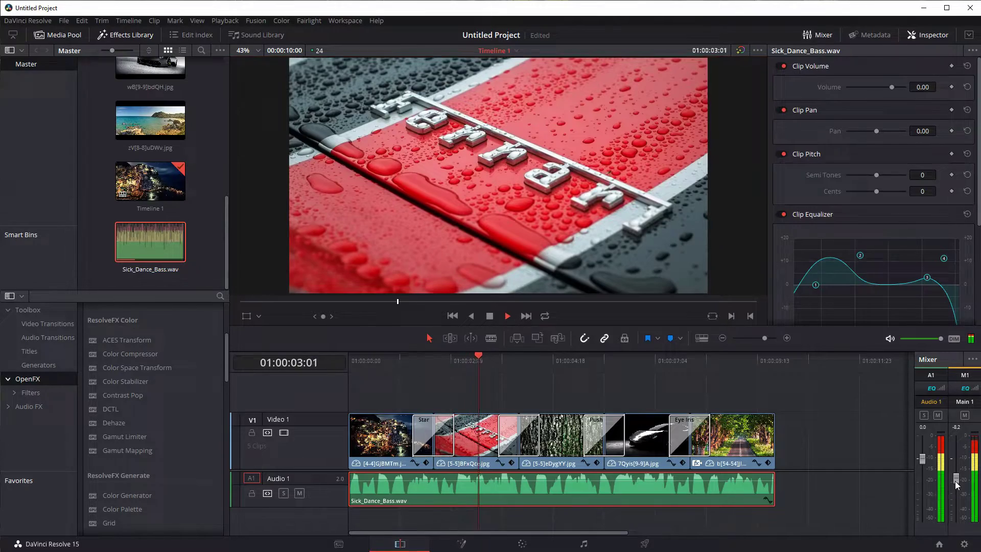
left_click_drag(957, 479, 957, 496)
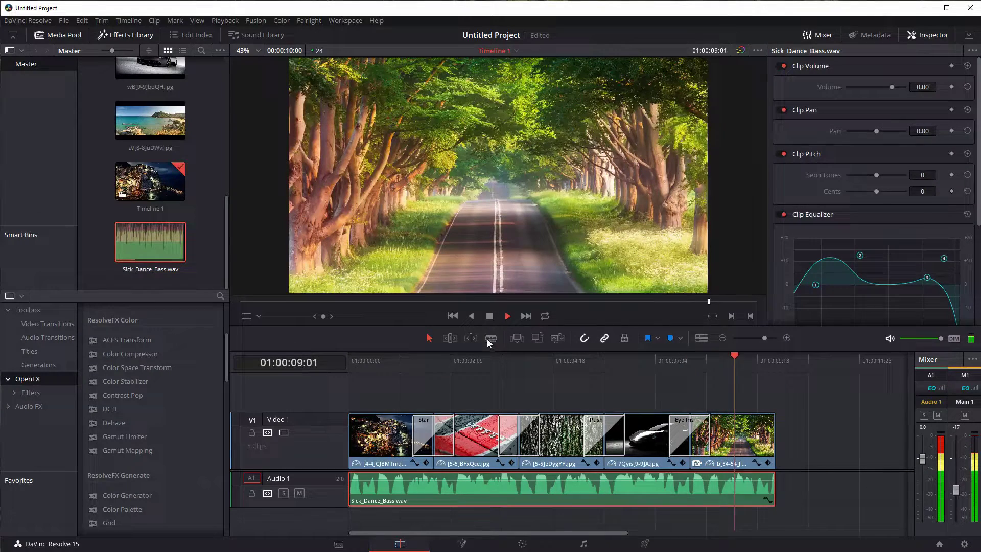
left_click(489, 316)
Step: Open the Deliver page and play the slideshow from the start in its viewer
left_click(644, 545)
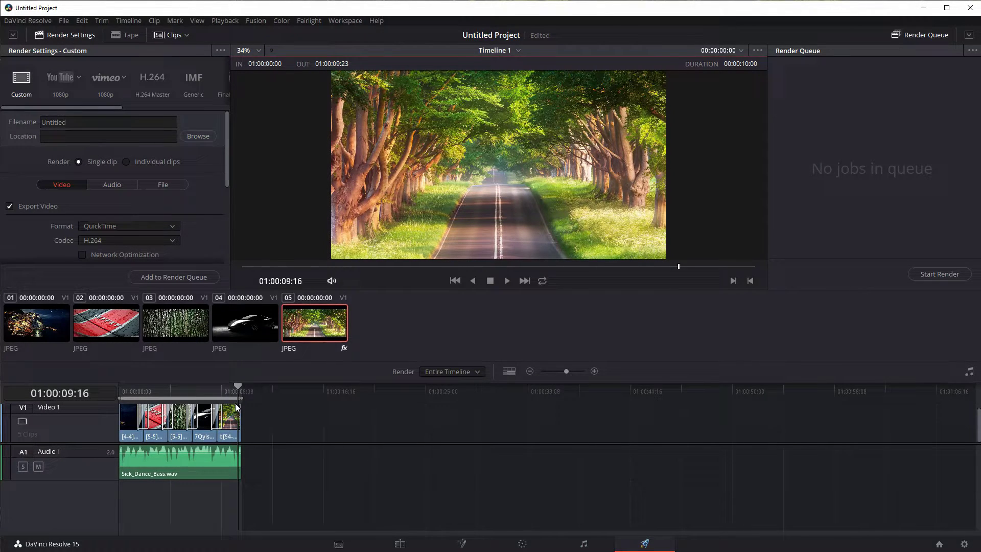
left_click_drag(238, 386, 112, 385)
left_click(507, 281)
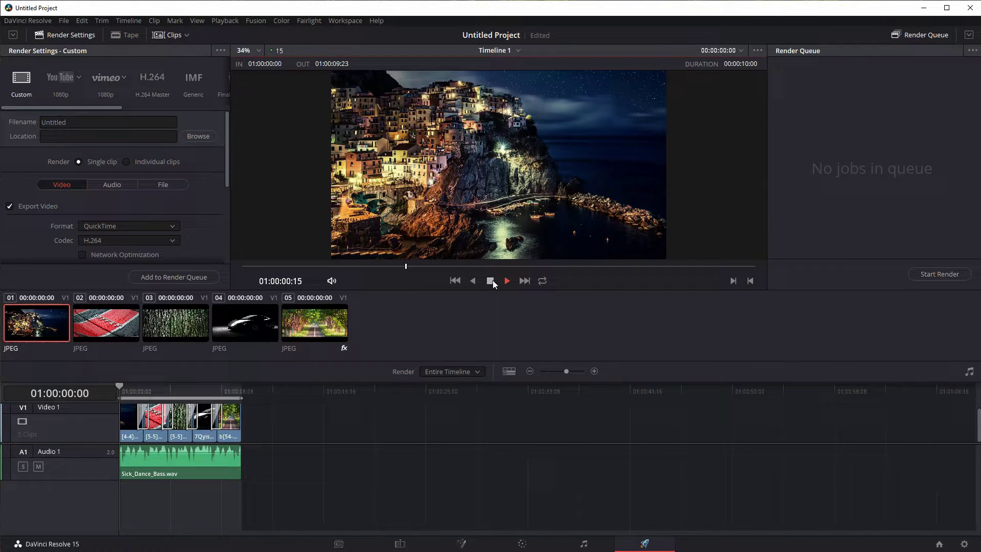
left_click(490, 281)
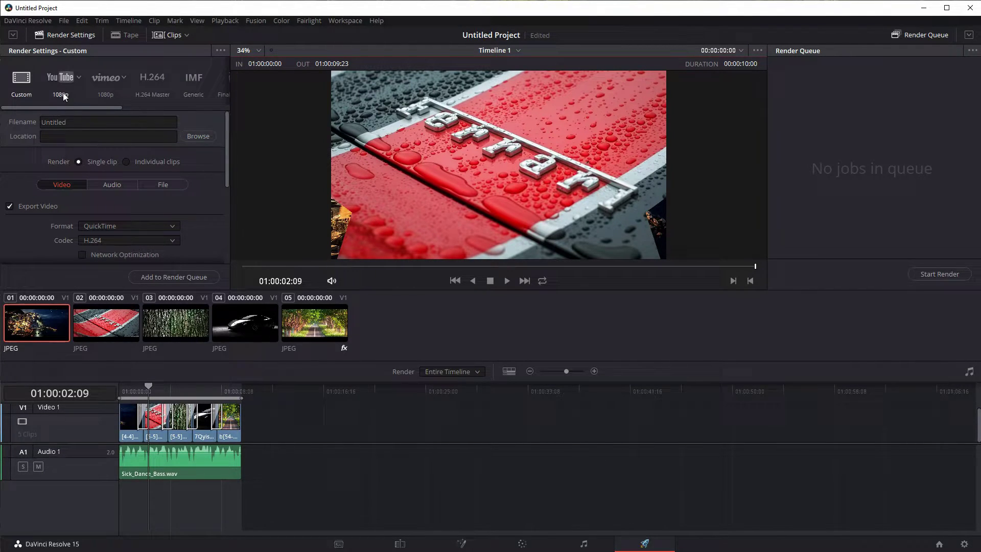
Step: Save the project as 'slideshow' through File > Save Project
left_click(62, 21)
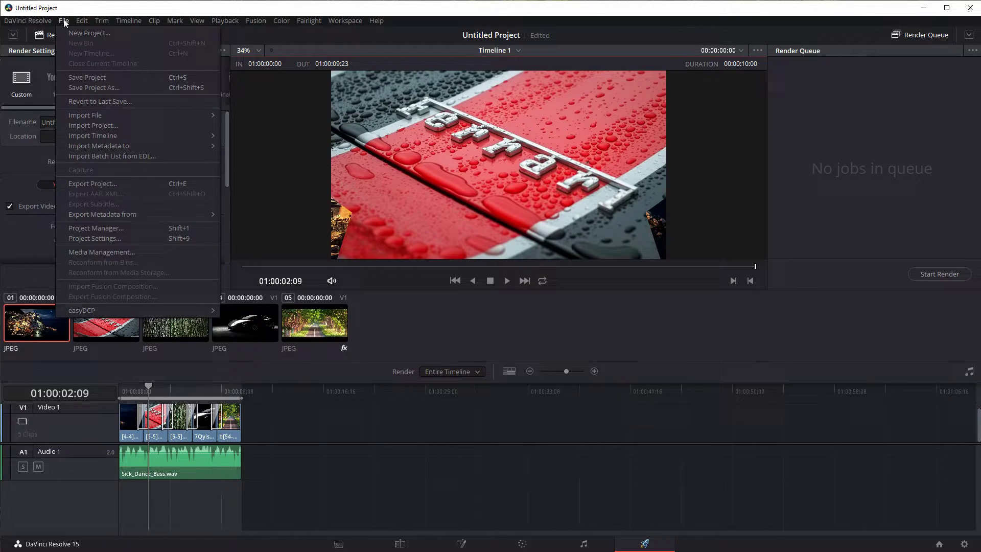
left_click(85, 77)
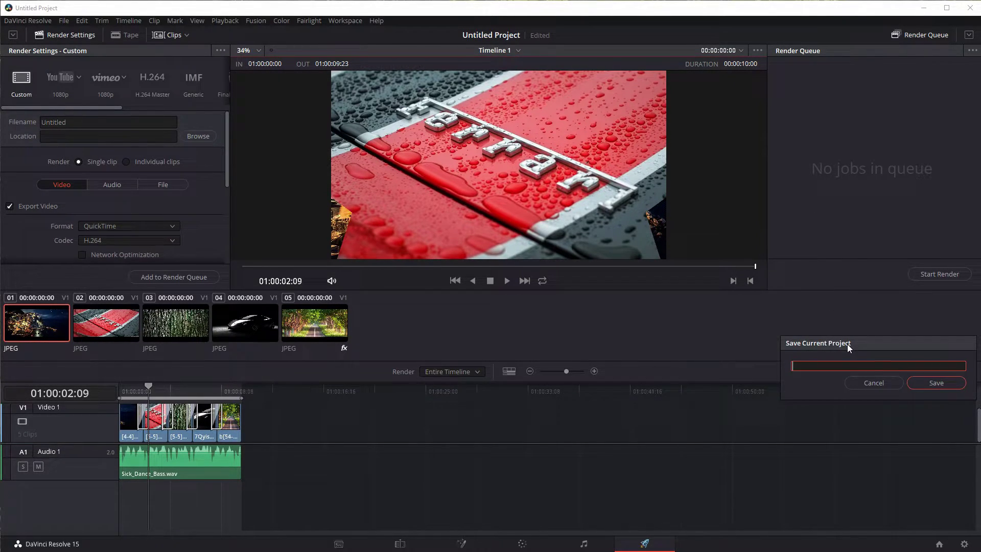
type("slideshow")
left_click(946, 382)
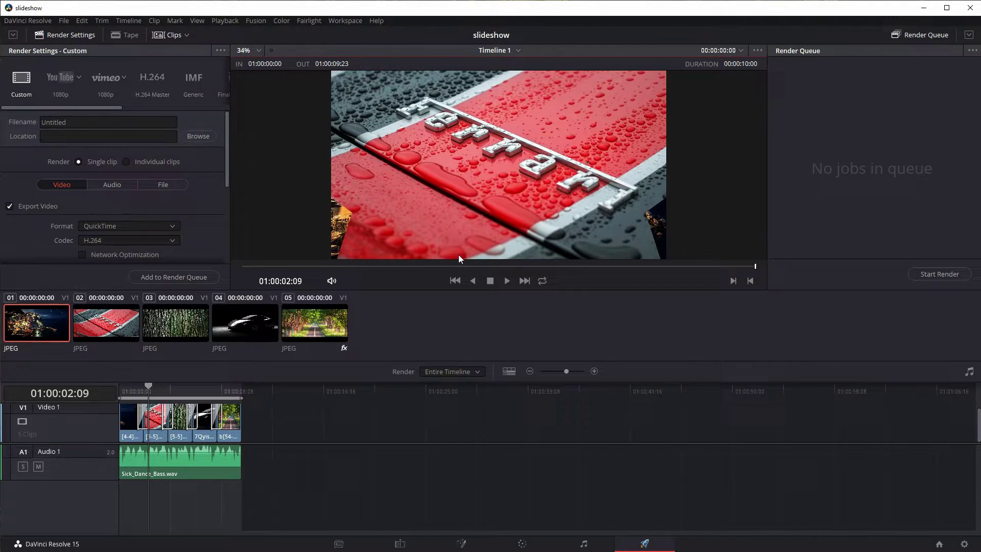
left_click(64, 20)
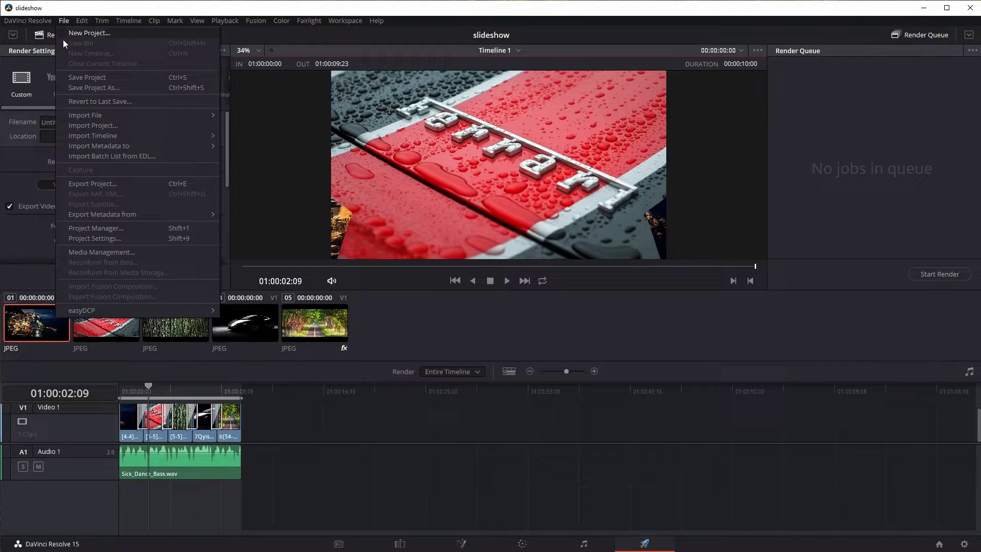
left_click(65, 22)
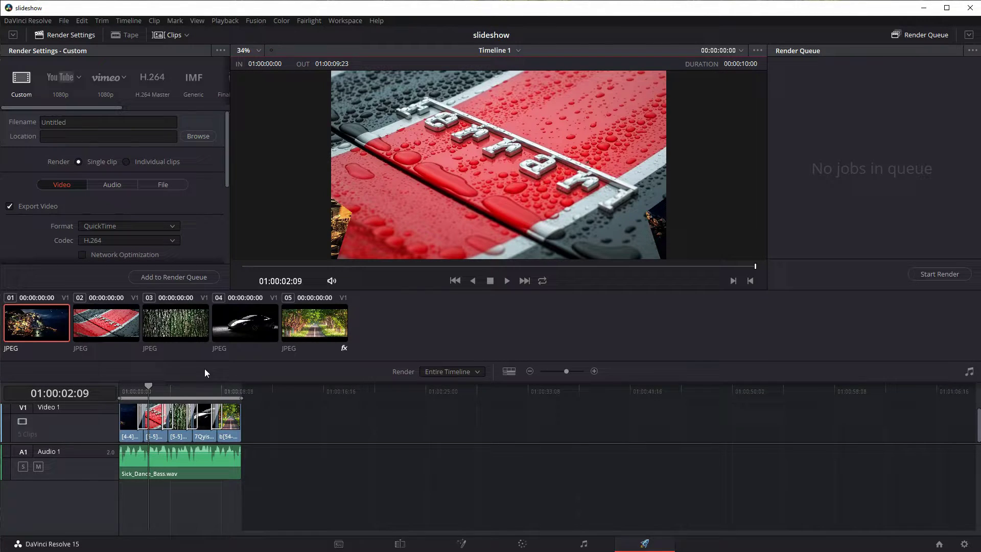
Step: Move the playhead back to the first clip and name the render file 'slideshow'
left_click_drag(148, 384, 137, 386)
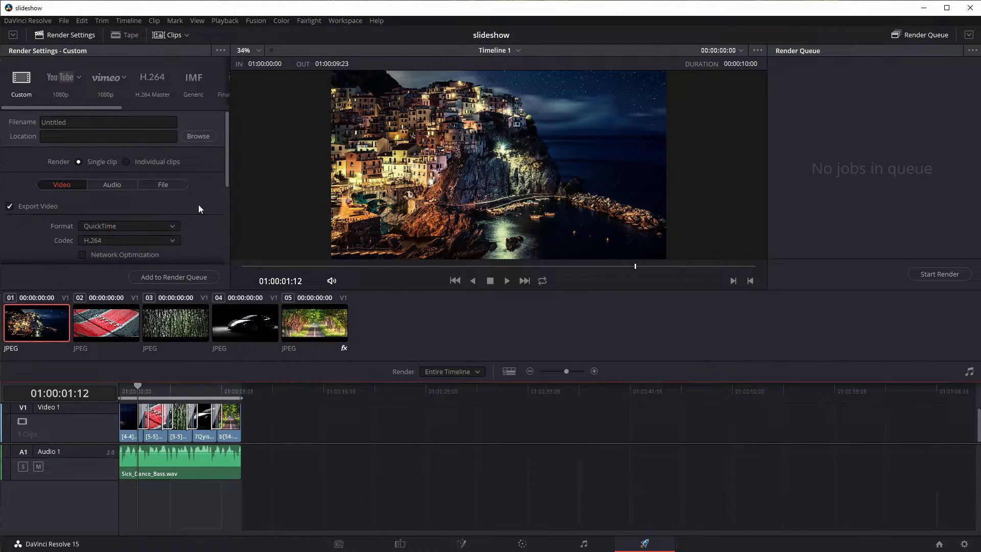
left_click(100, 122)
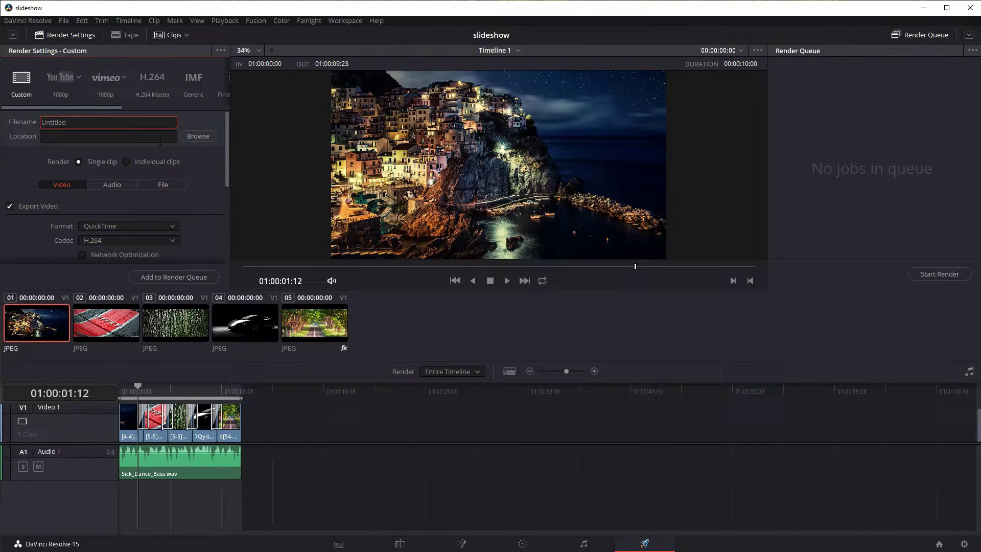
key("ctrl+a")
type("sldiue")
key("BackSpace")
key("BackSpace")
key("BackSpace")
key("BackSpace")
type("ideshow")
Step: Set the render output location to the Desktop folder
left_click(198, 136)
left_click(44, 136)
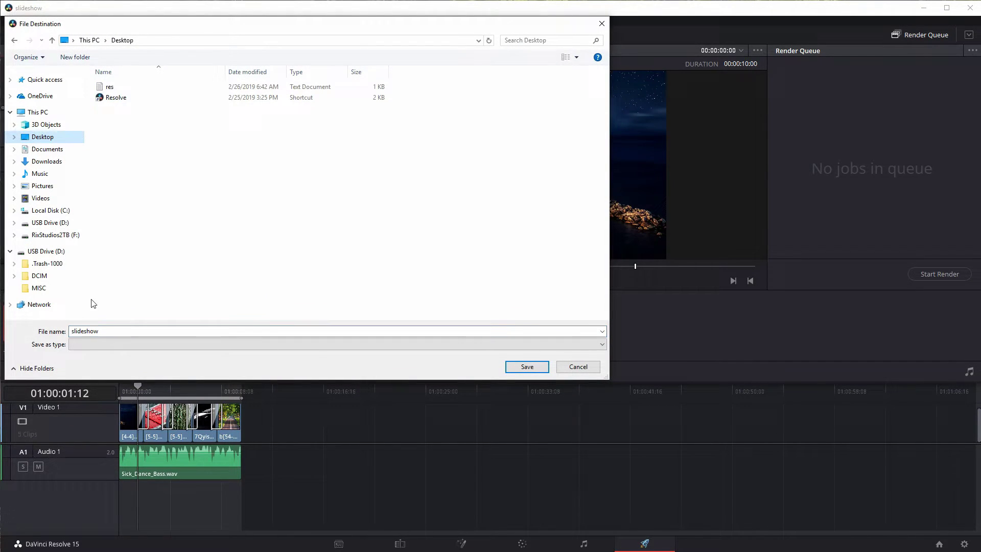
left_click(527, 366)
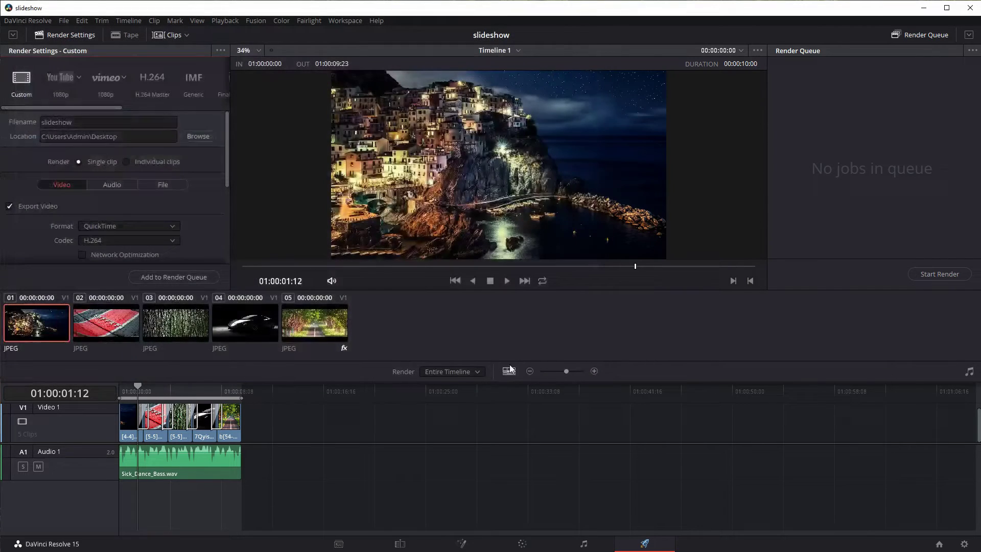
Step: Switch the render format to MP4, keeping H.264 at 1920 x 1080 HD resolution
mouse_move(50, 136)
left_mouse_down()
mouse_move(126, 137)
mouse_move(41, 122)
left_mouse_up()
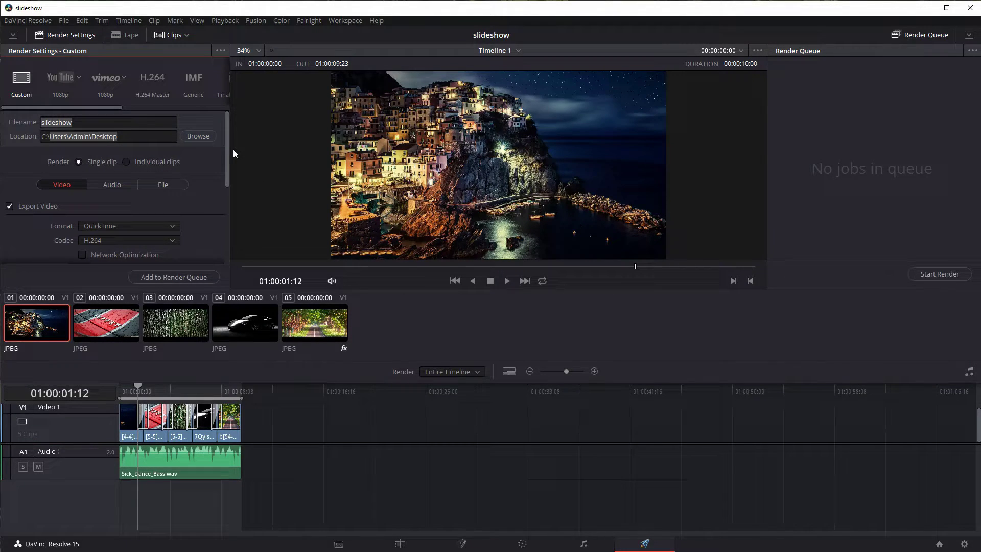
scroll(228, 155, "down", 1)
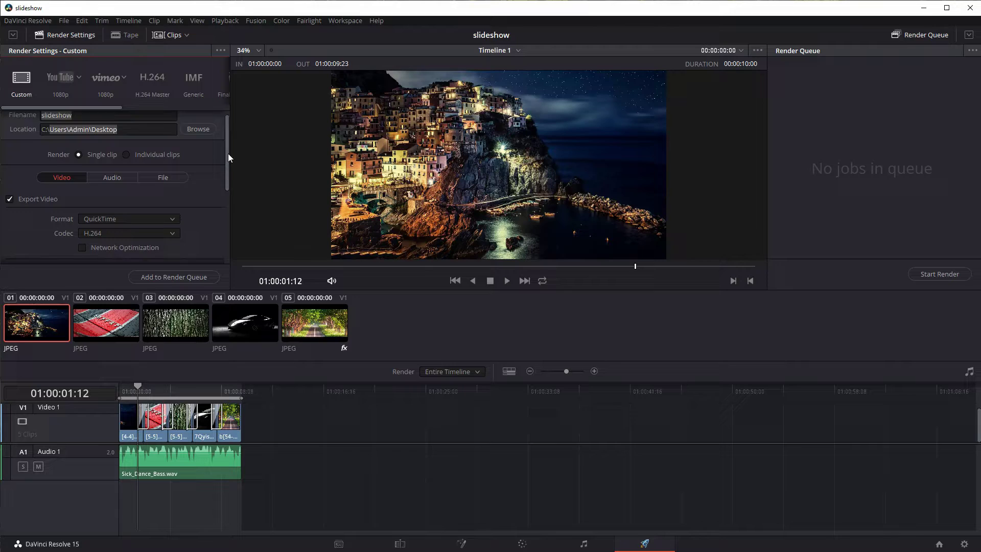
left_click_drag(228, 153, 217, 183)
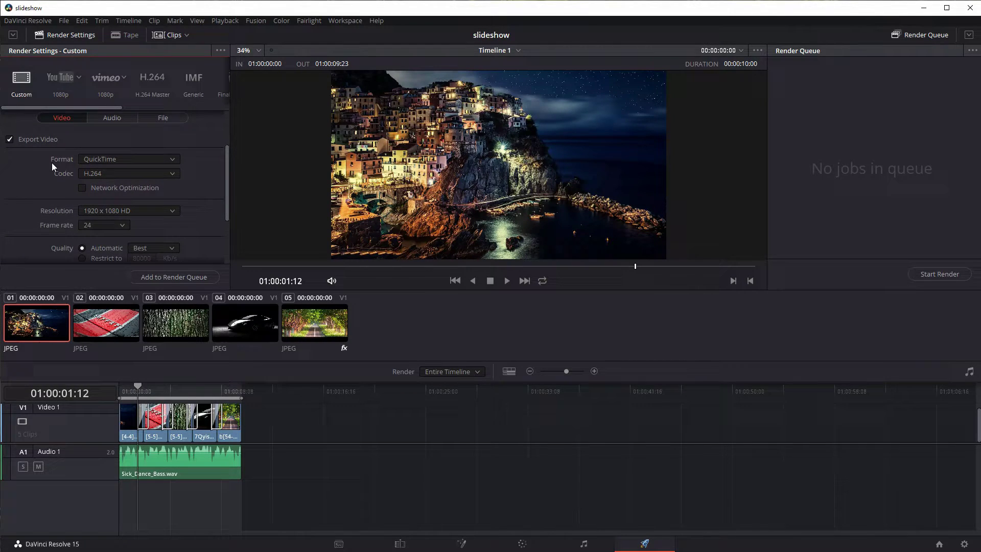
left_click(97, 159)
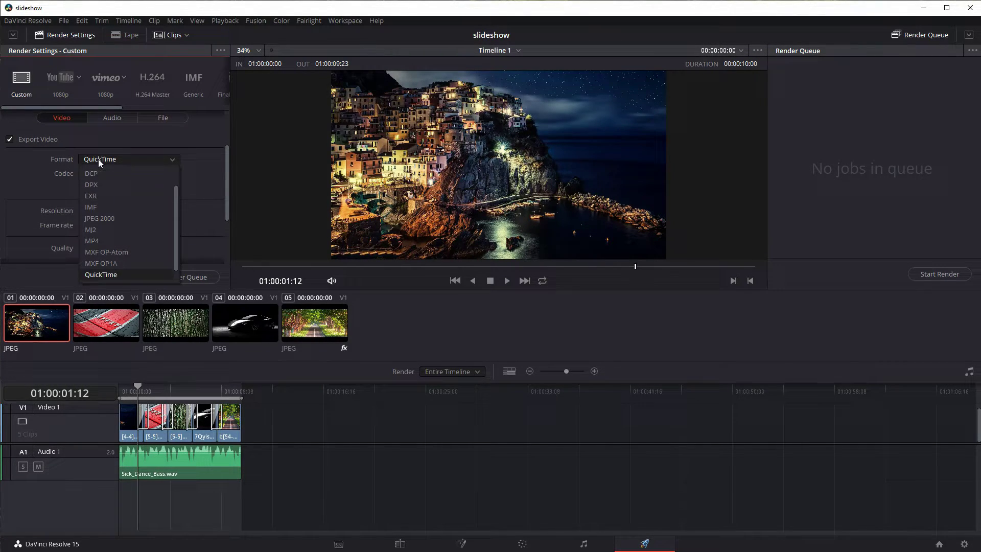
left_click(90, 241)
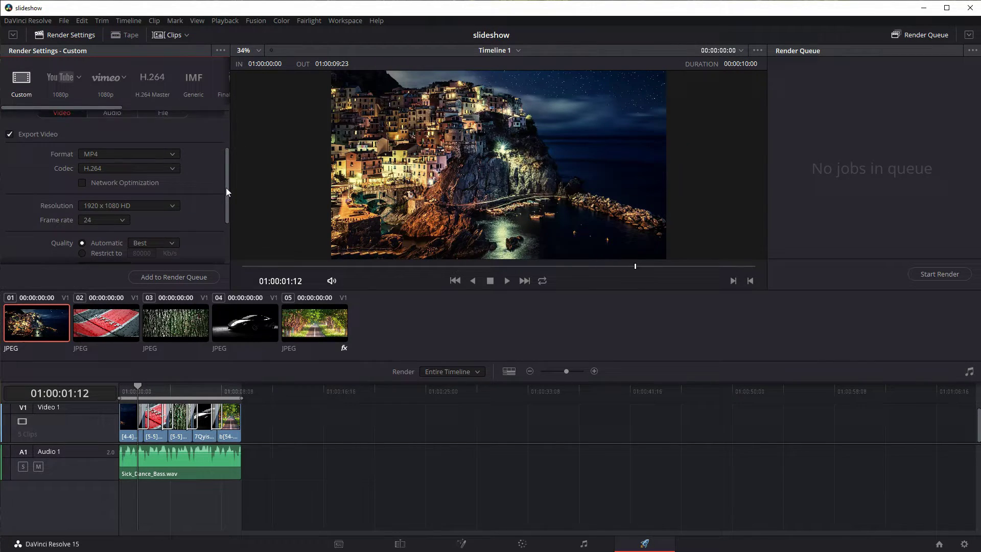
scroll(89, 151, "up", 1)
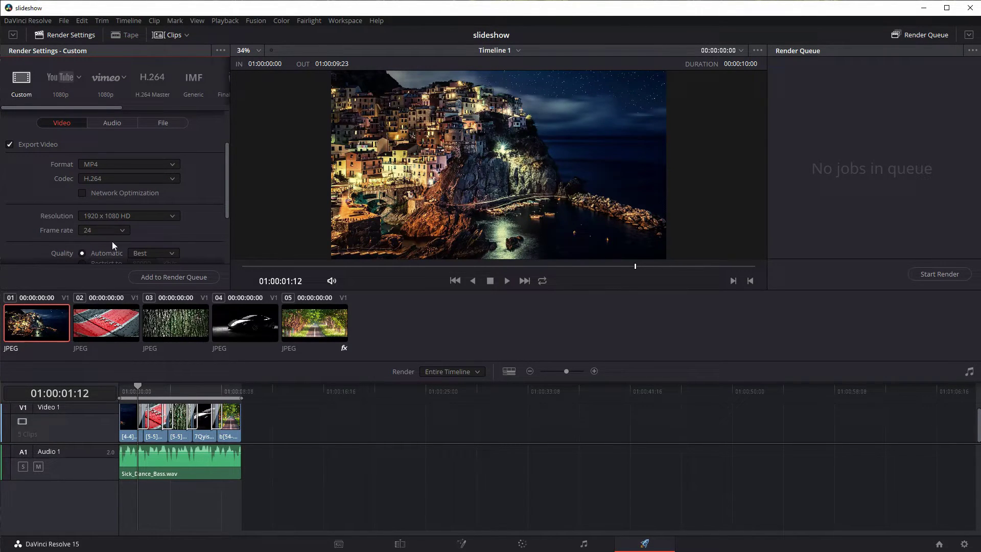
left_click(131, 218)
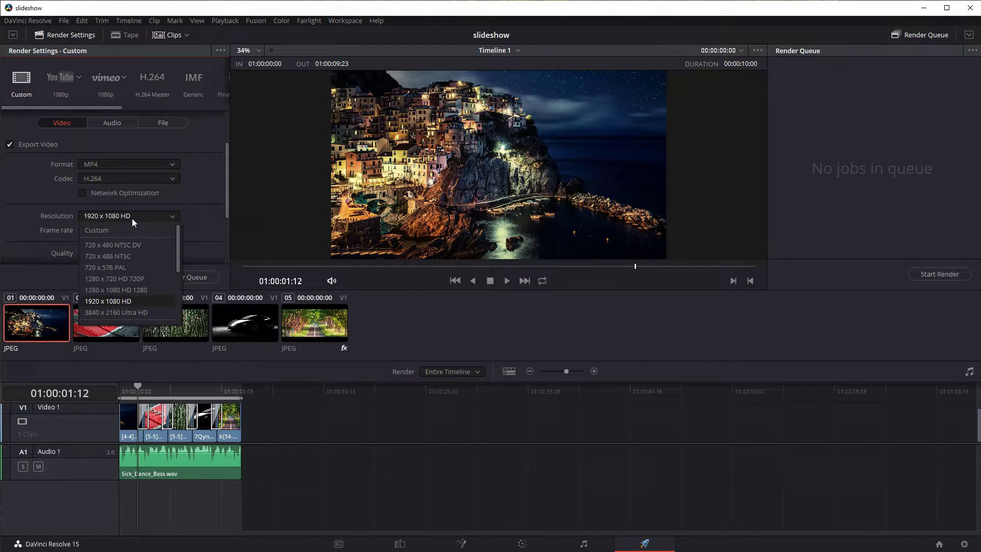
left_click(132, 218)
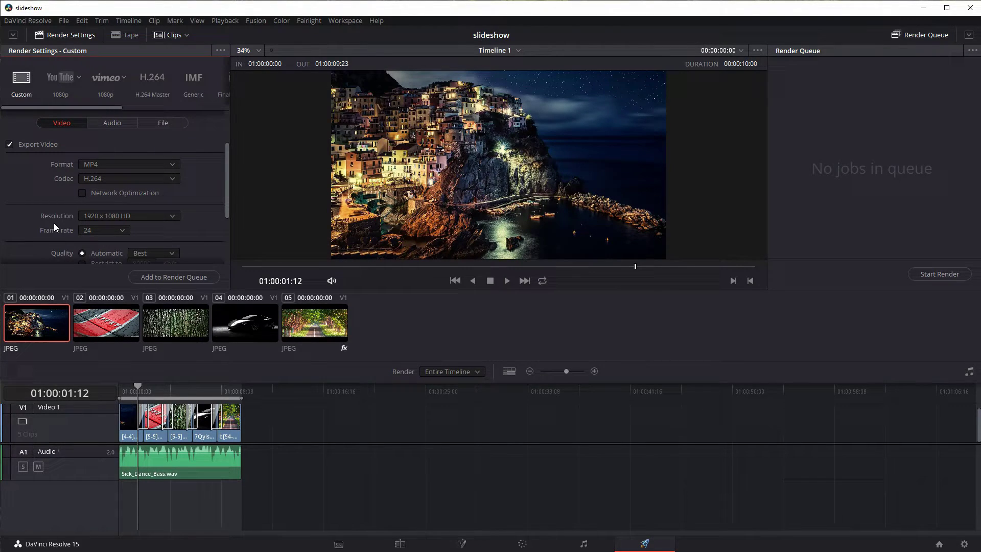
left_click(63, 20)
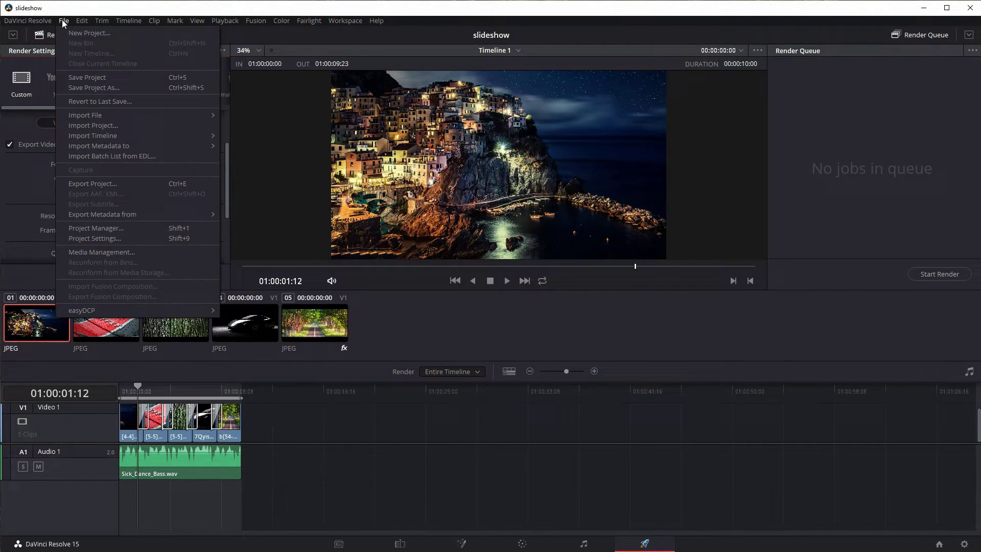
left_click(101, 238)
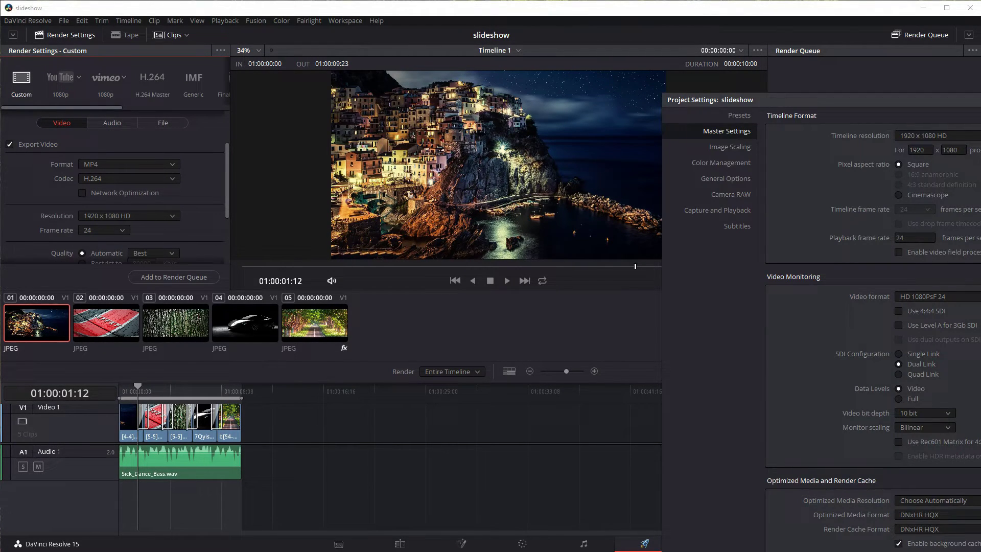
key("Escape")
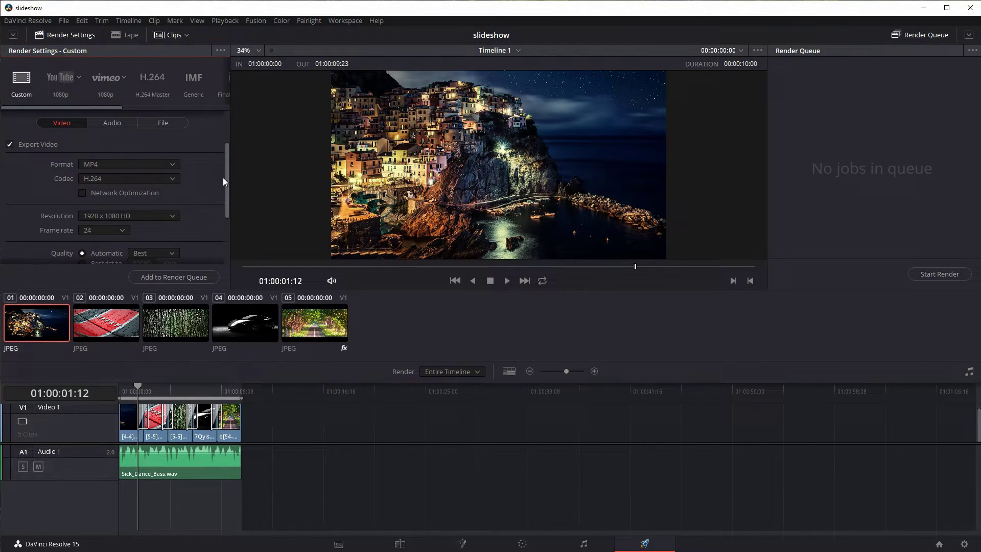
Step: Add the timeline to the render queue and render it to slideshow.mp4
left_click_drag(226, 182, 228, 254)
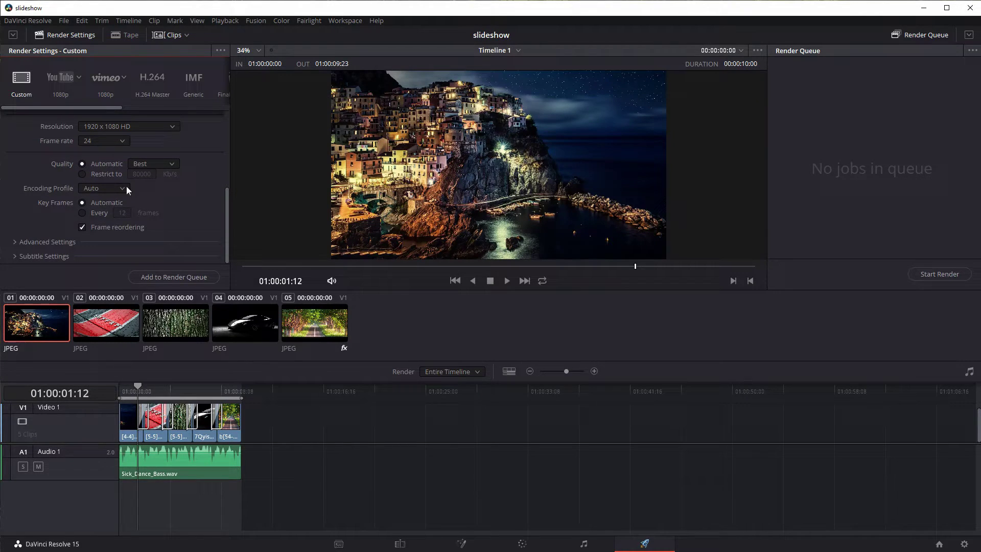
left_click(167, 279)
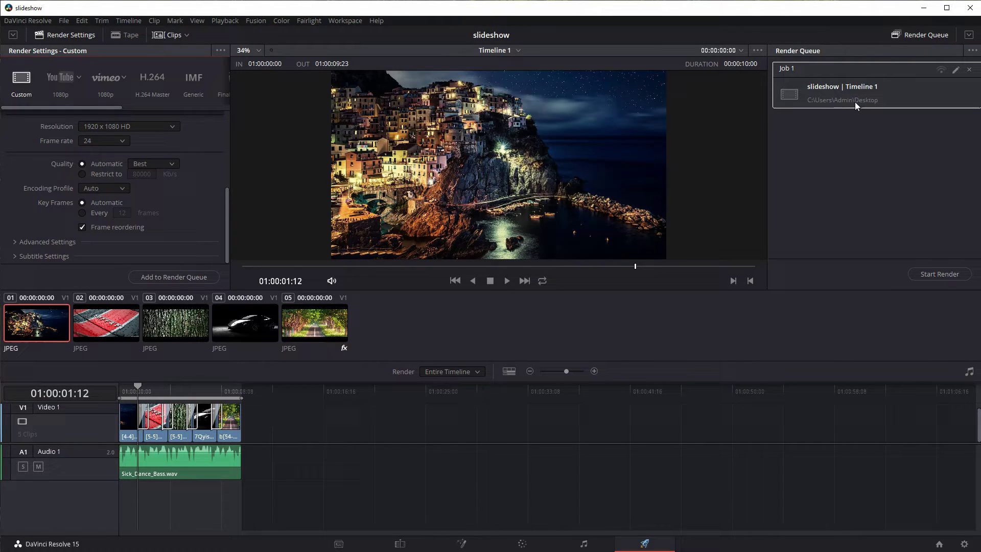
left_click(931, 276)
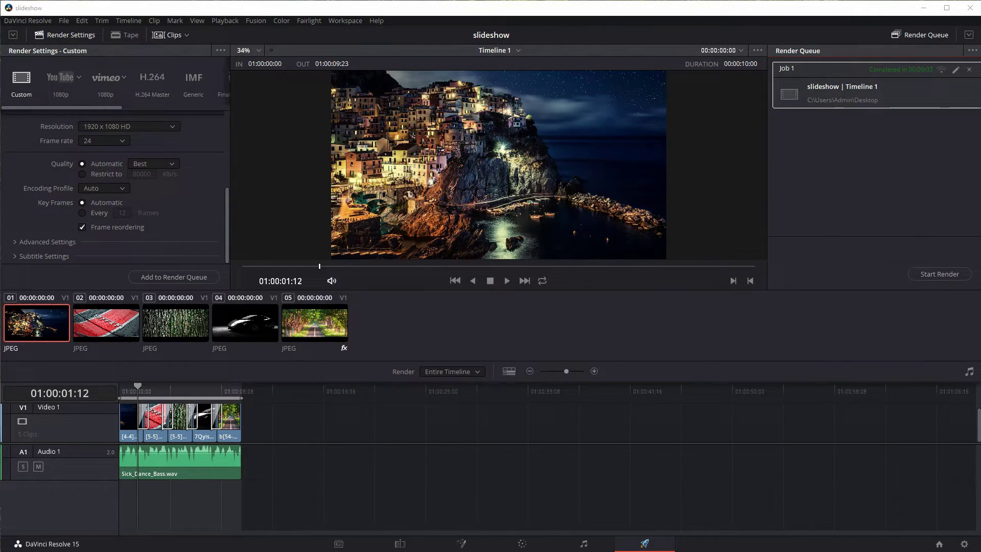
Step: Open slideshow.mp4 from the Desktop in File Explorer to play it in VLC
key("super+e")
left_click(327, 174)
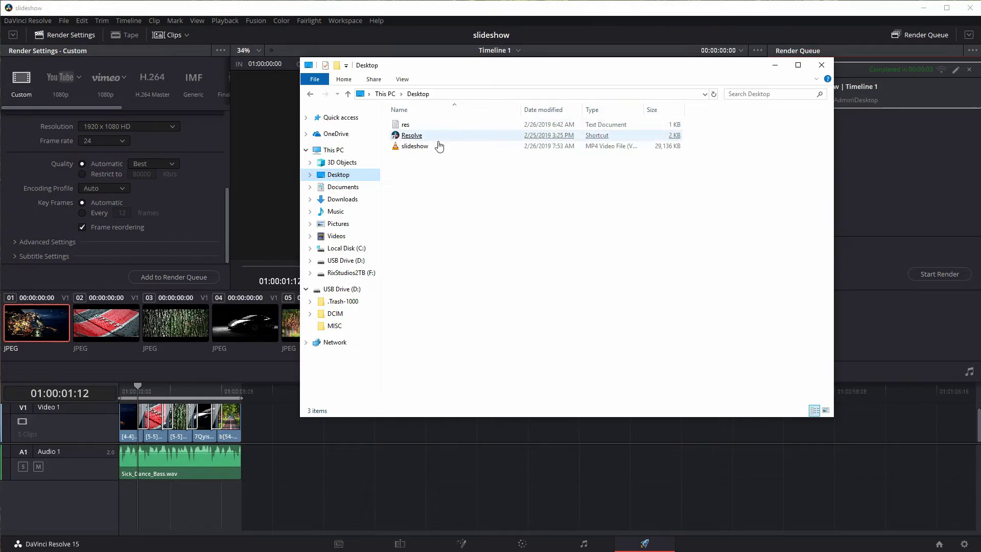
double_click(414, 147)
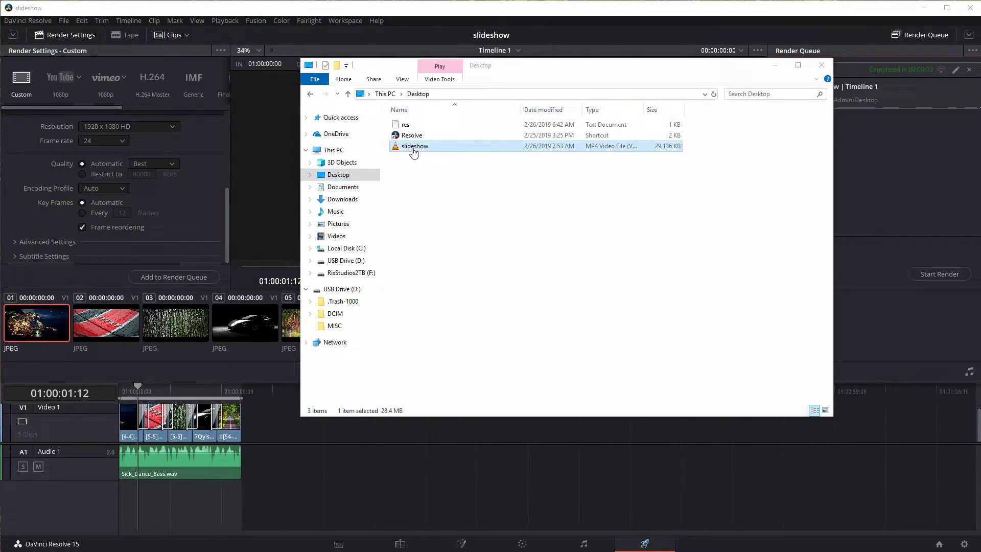
scroll(651, 89, "up", 3)
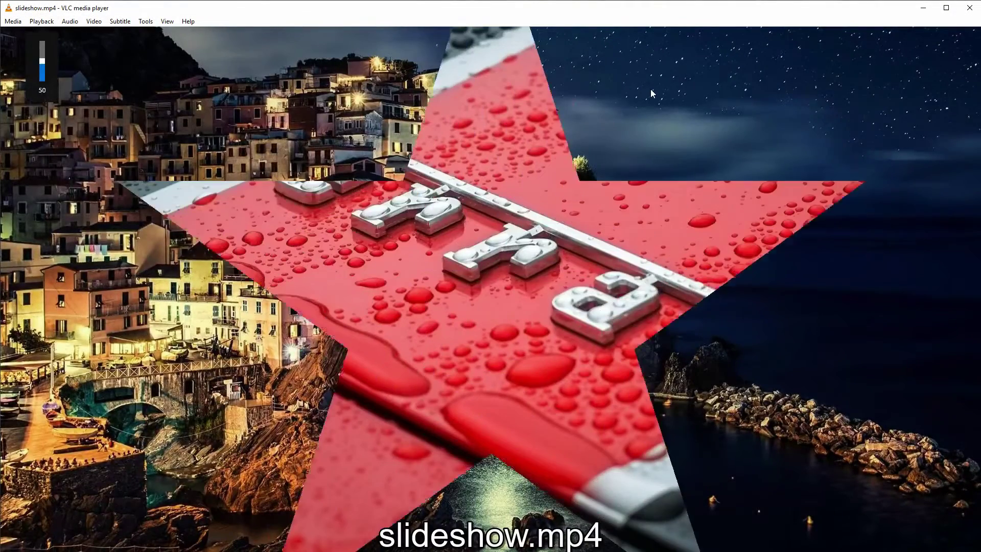
Step: Raise VLC's volume while slideshow.mp4 plays, then stop and close playback
scroll(651, 89, "up", 2)
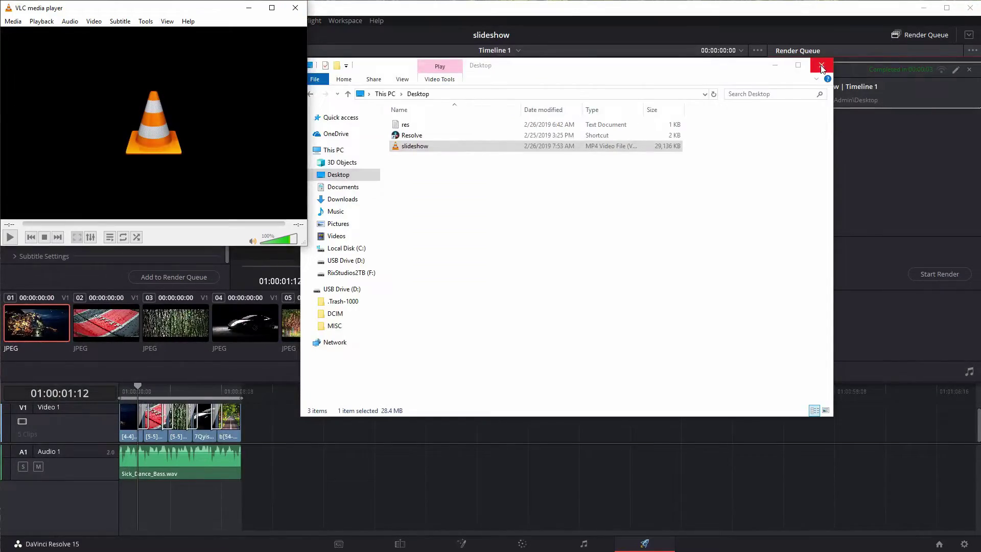
left_click(823, 69)
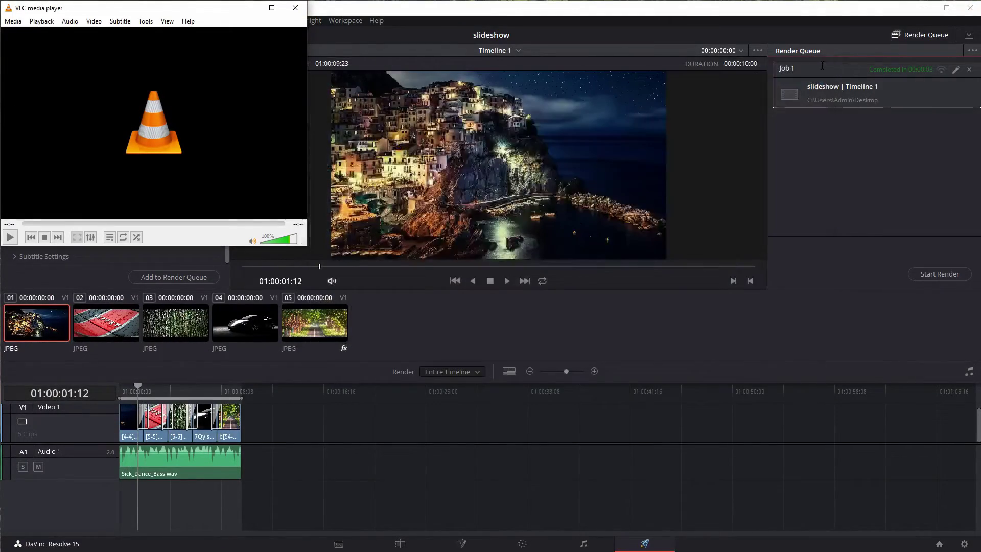
Step: Close the VLC window to return to Resolve's Deliver page with the completed render job
left_click(295, 8)
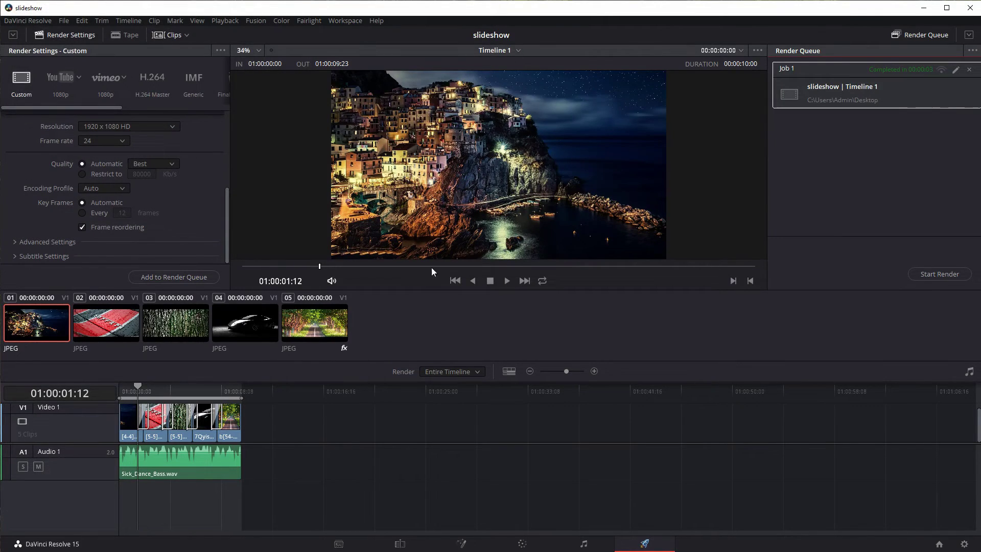